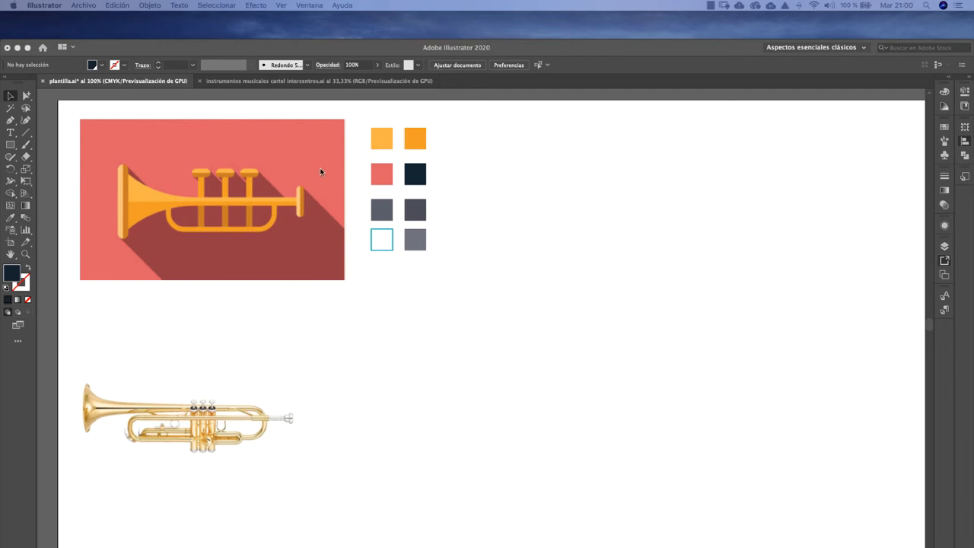
- Create a swatch colour group named "trompeta" from the eight colour squares beside the trumpet illustration
{"action": "left_click", "coordinate": [450, 122]}
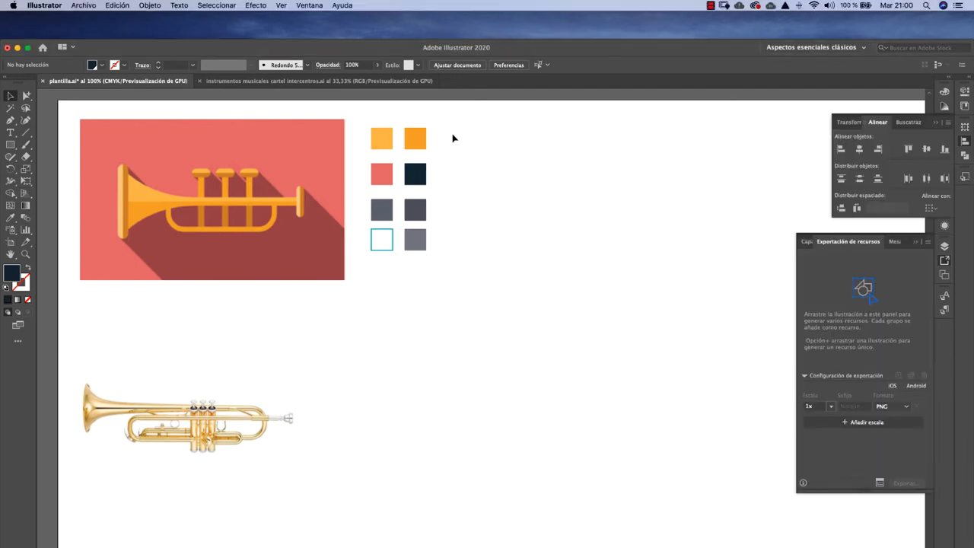
{"action": "left_click_drag", "start_coordinate": [364, 262], "coordinate": [355, 254]}
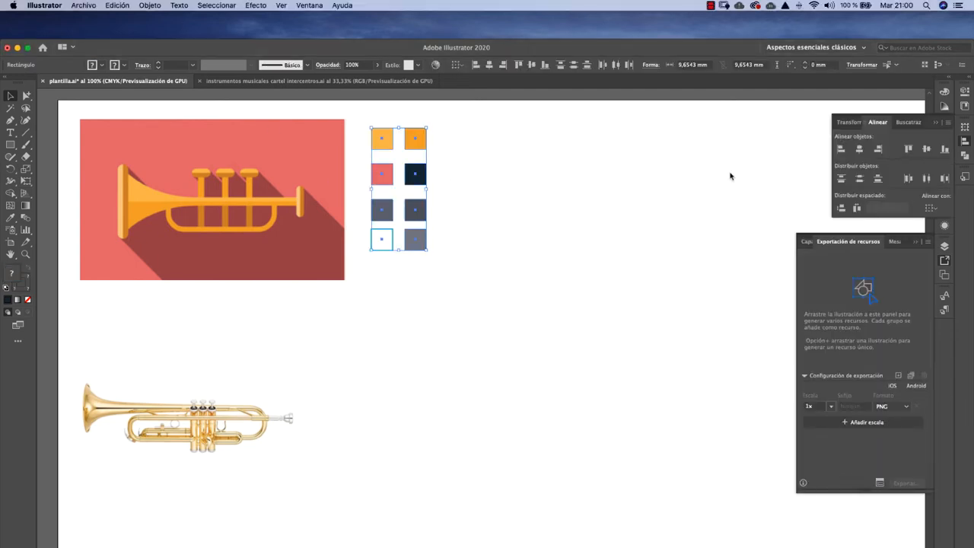
{"action": "left_click", "coordinate": [945, 128]}
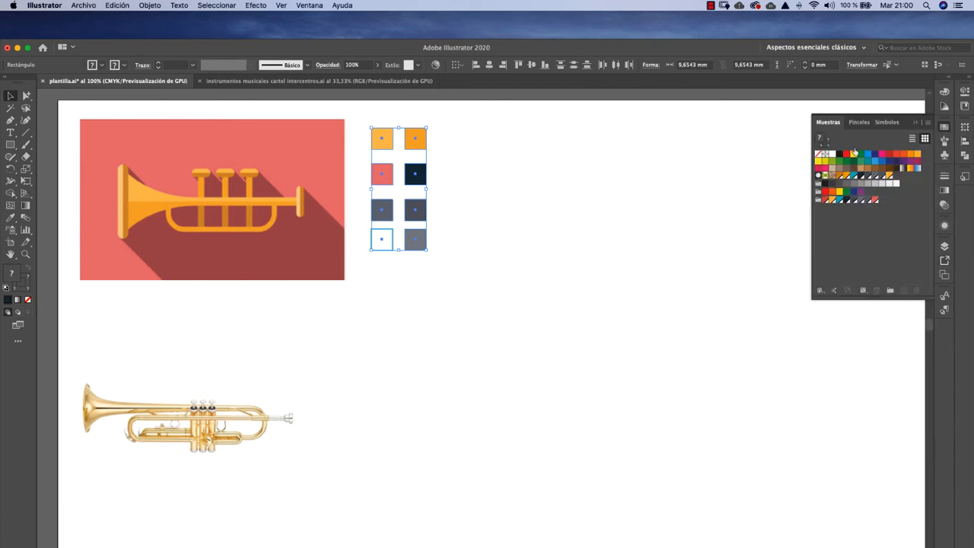
{"action": "left_click", "coordinate": [891, 292]}
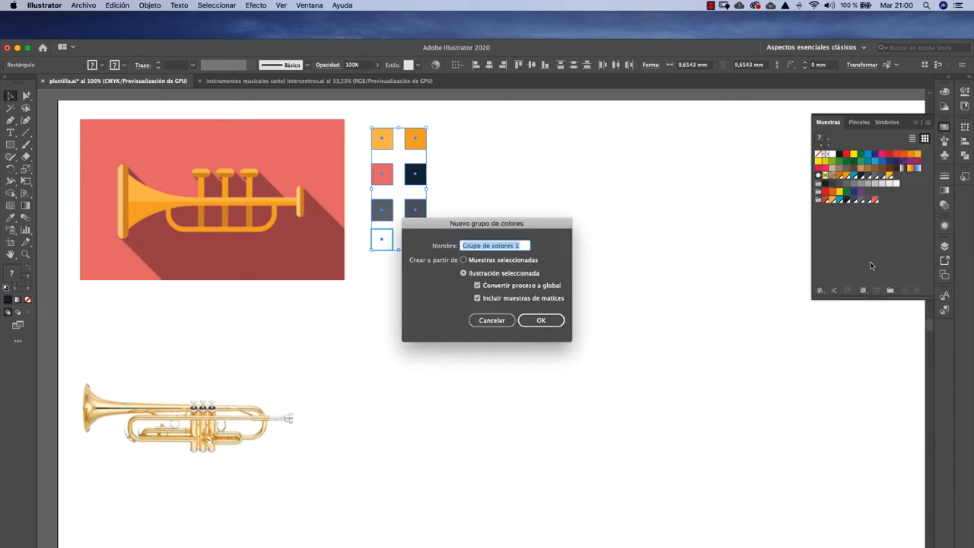
{"action": "type", "text": "trompeta"}
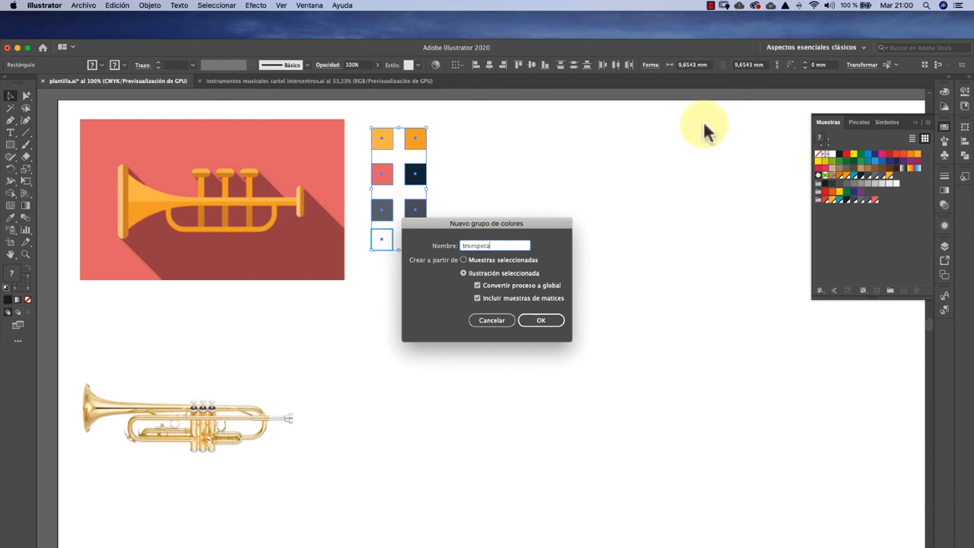
{"action": "left_click", "coordinate": [539, 320]}
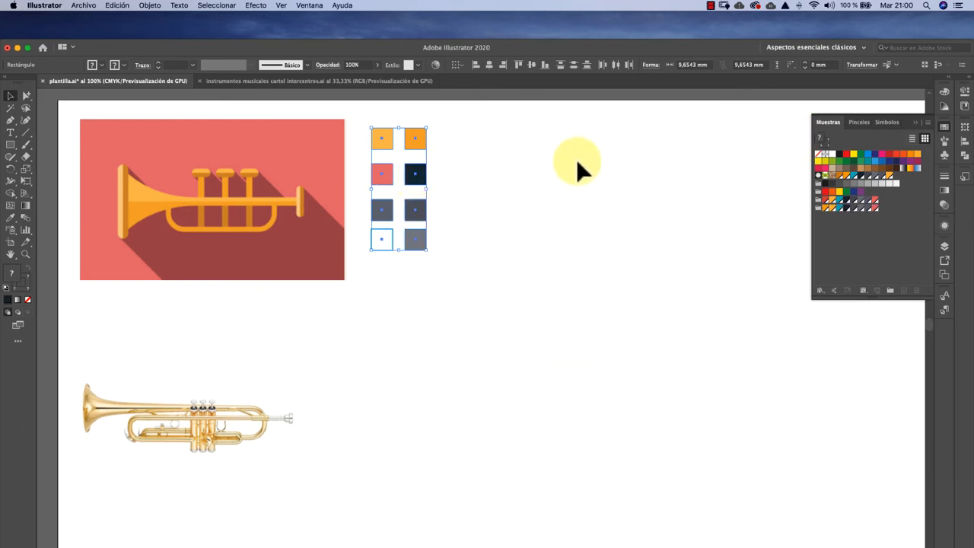
{"action": "left_click", "coordinate": [464, 156]}
{"action": "left_click_drag", "start_coordinate": [232, 187], "coordinate": [219, 162]}
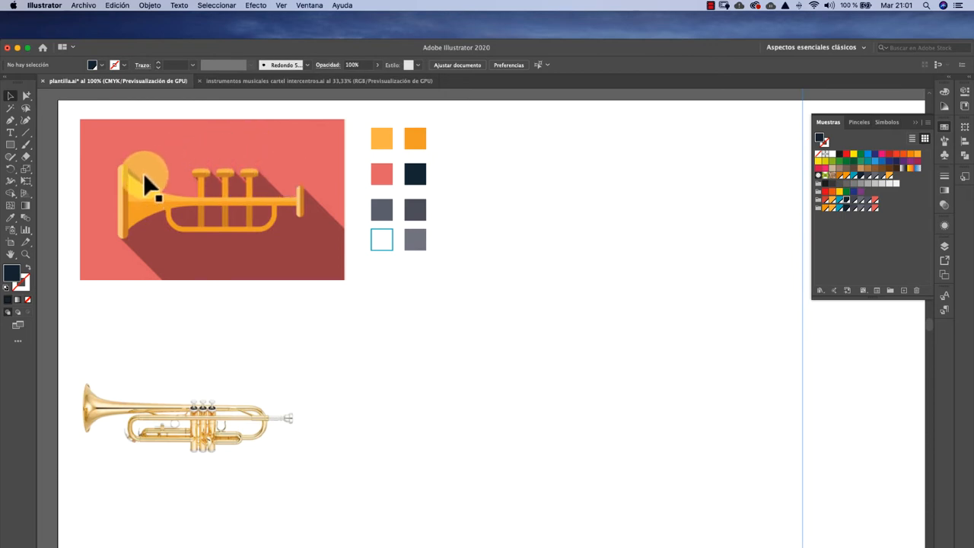
{"action": "mouse_move", "coordinate": [144, 177]}
{"action": "left_mouse_down"}
{"action": "mouse_move", "coordinate": [143, 195]}
{"action": "mouse_move", "coordinate": [298, 200]}
{"action": "mouse_move", "coordinate": [94, 203]}
{"action": "left_mouse_up"}
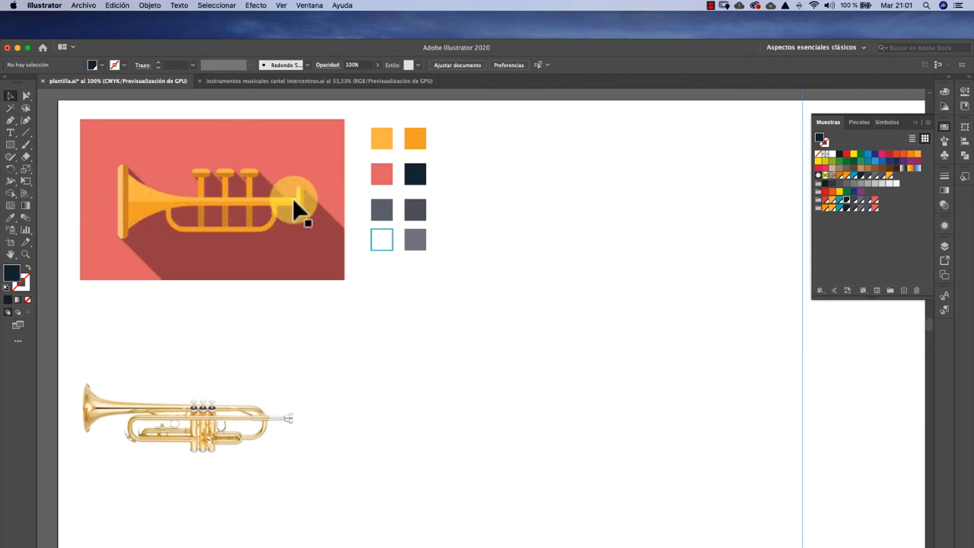
- Draw a long horizontal rectangle about 97 by 5 mm beside the colour squares and fill it with the light orange swatch
{"action": "left_click", "coordinate": [10, 145]}
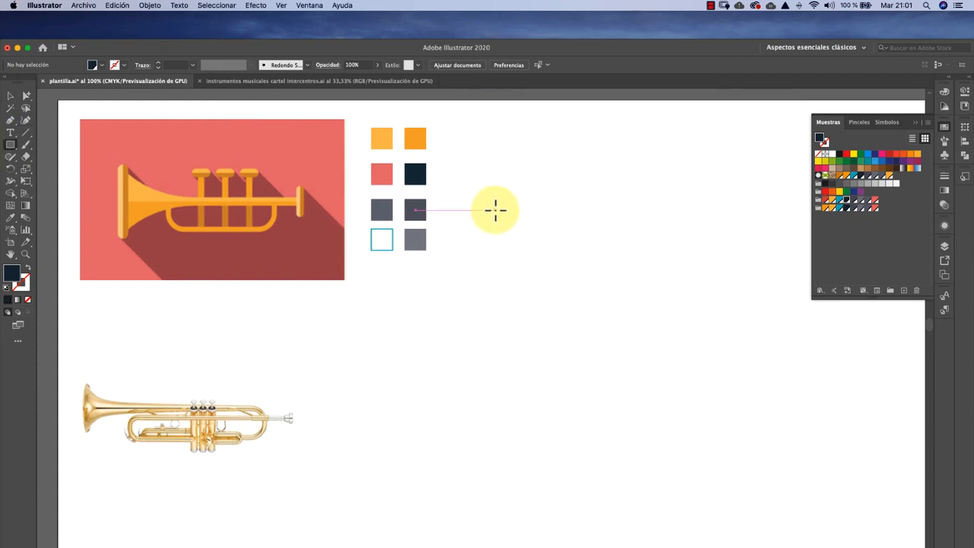
{"action": "left_click_drag", "start_coordinate": [516, 210], "coordinate": [730, 222]}
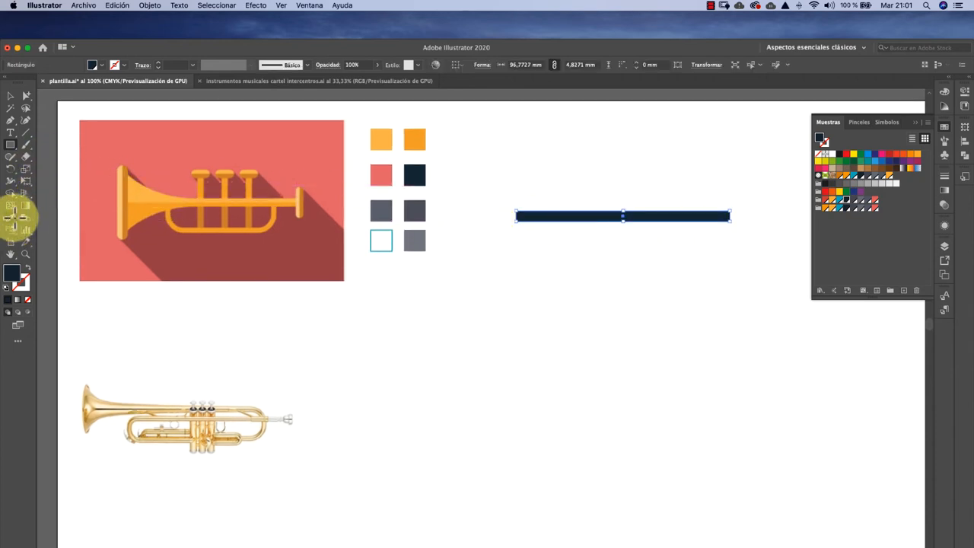
{"action": "left_click", "coordinate": [828, 201]}
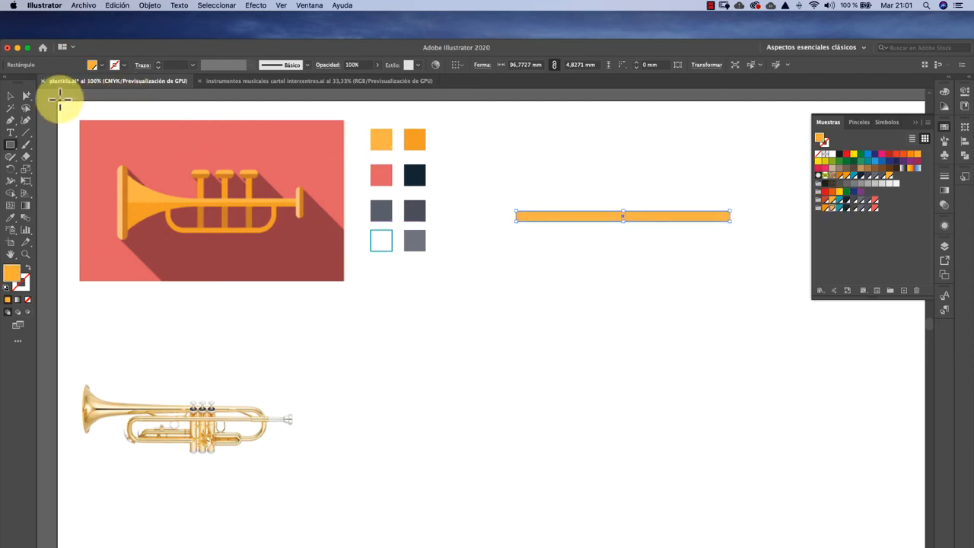
{"action": "left_click", "coordinate": [524, 179]}
{"action": "left_click", "coordinate": [580, 217]}
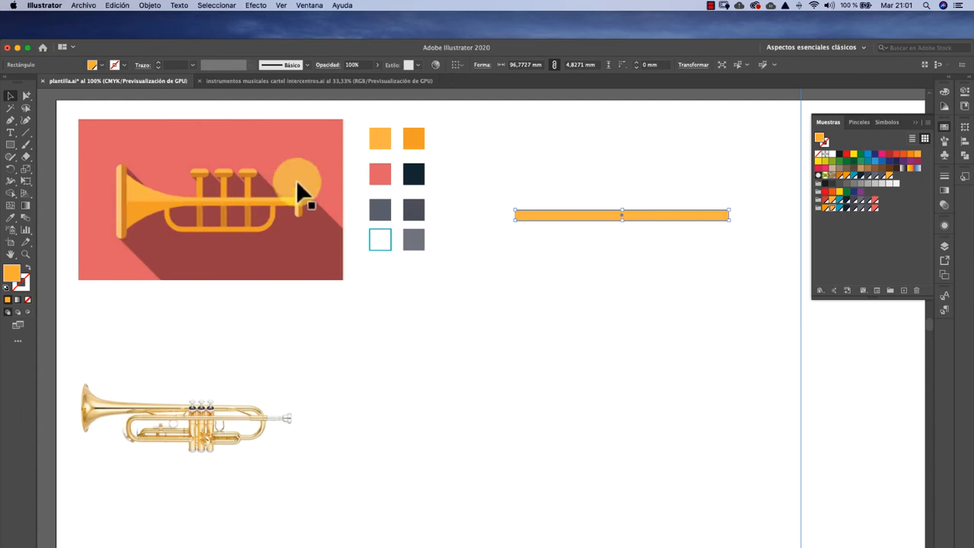
- Try to flare the left end of the orange bar by moving its two corner anchor points separately
{"action": "left_click", "coordinate": [502, 195]}
{"action": "left_click_drag", "start_coordinate": [515, 229], "coordinate": [520, 231]}
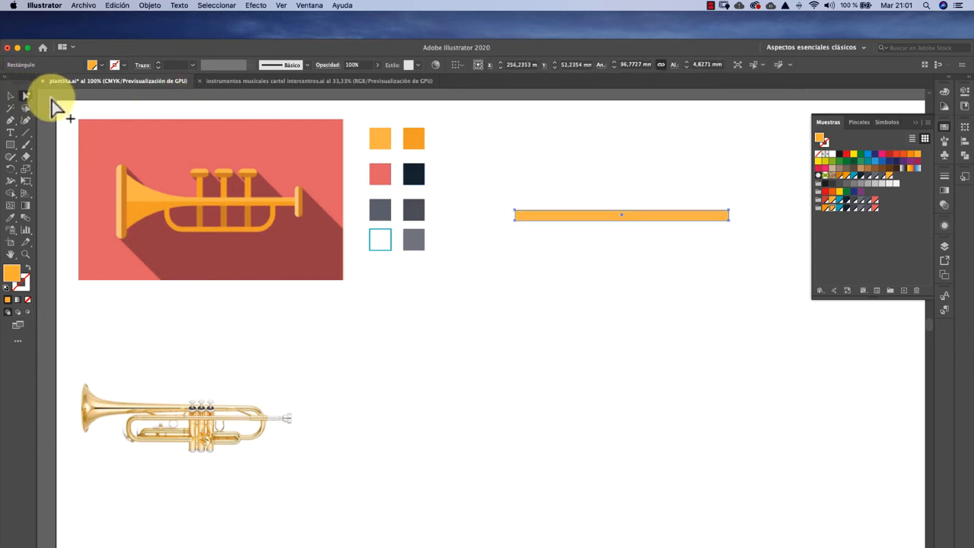
{"action": "left_click", "coordinate": [26, 97]}
{"action": "left_click_drag", "start_coordinate": [24, 95], "coordinate": [58, 97]}
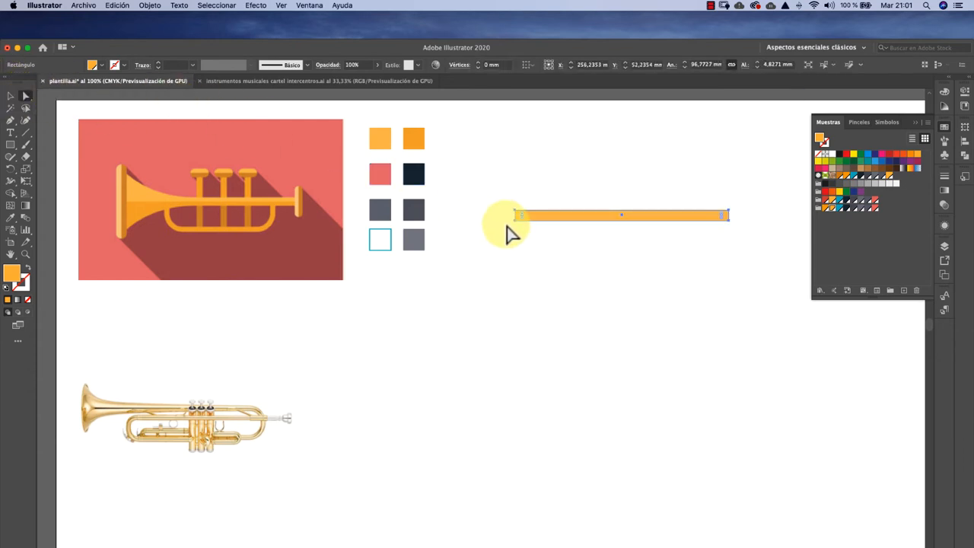
{"action": "left_click", "coordinate": [507, 264]}
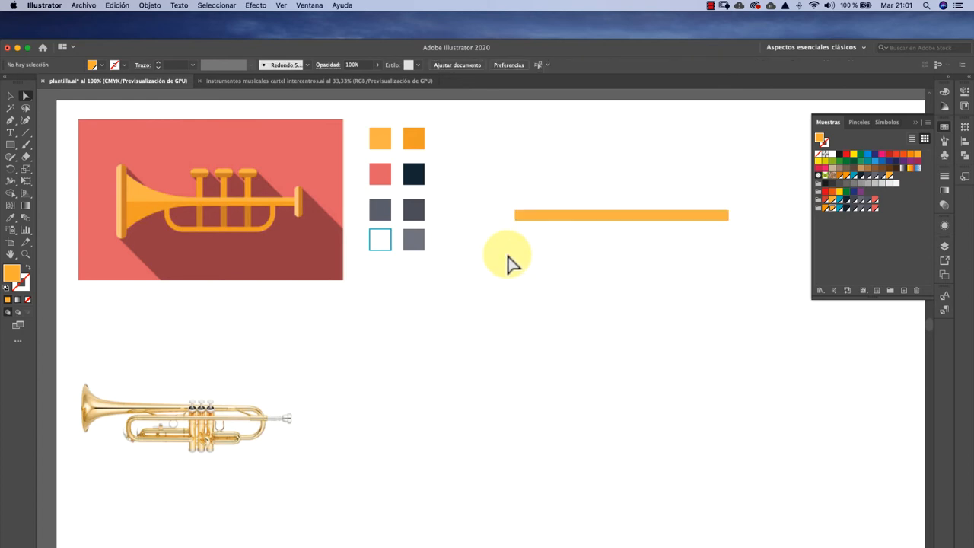
{"action": "left_click_drag", "start_coordinate": [516, 212], "coordinate": [514, 255]}
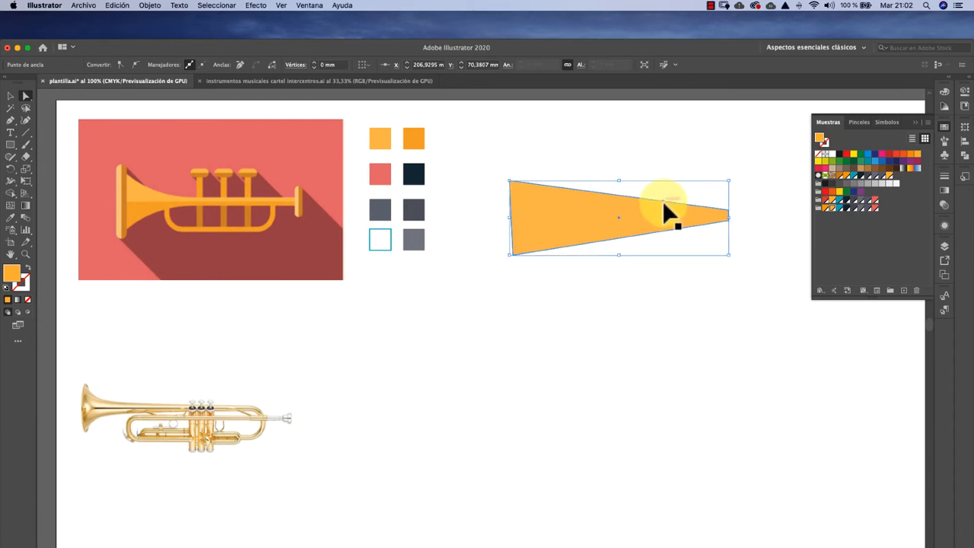
{"action": "key", "text": "super+z"}
{"action": "key", "text": "super+z"}
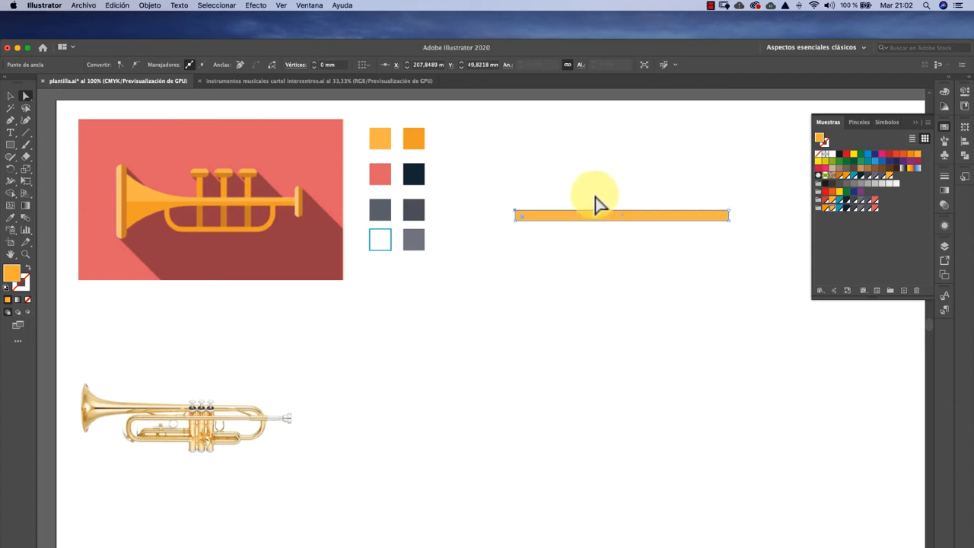
{"action": "key", "text": "super+shift+a"}
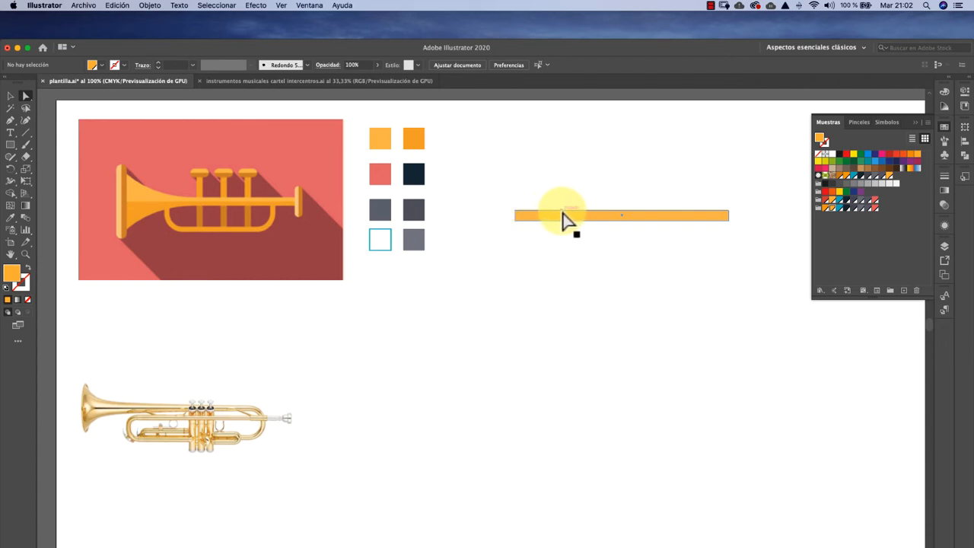
- Add an anchor point on both the upper and lower edges of the orange bar, near its left end
{"action": "left_click", "coordinate": [12, 121]}
{"action": "left_click_drag", "start_coordinate": [12, 127], "coordinate": [38, 140]}
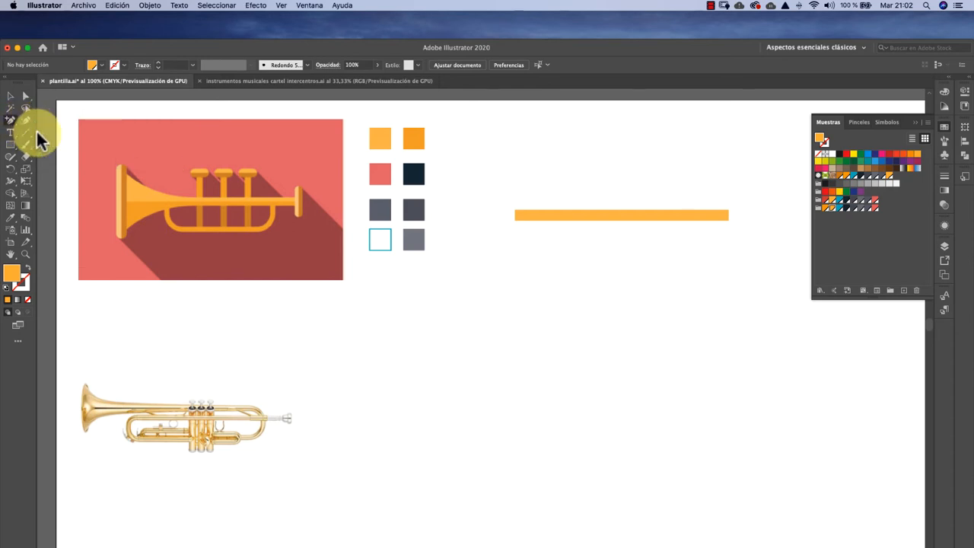
{"action": "left_click", "coordinate": [561, 212]}
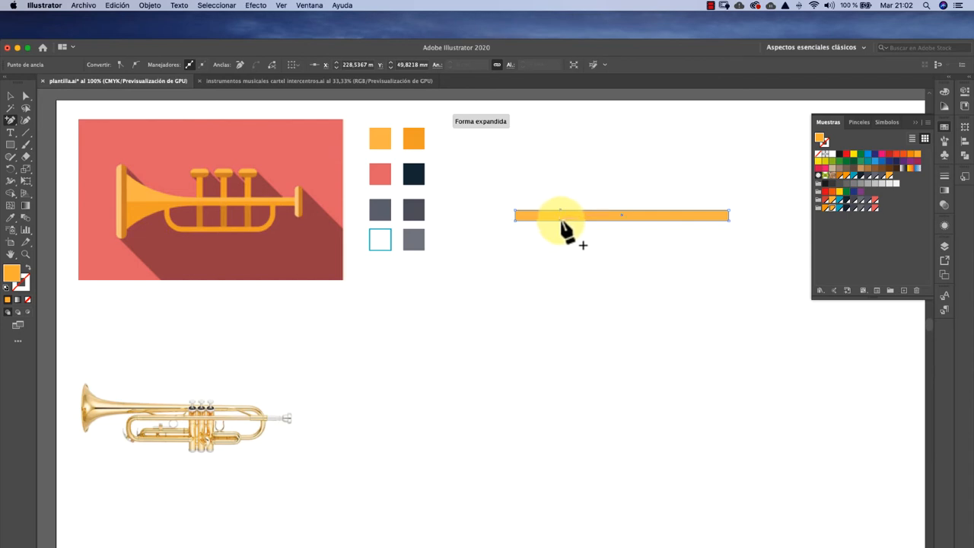
- Align the two added anchor points by their horizontal centres so they sit directly above each other
{"action": "left_click", "coordinate": [26, 96]}
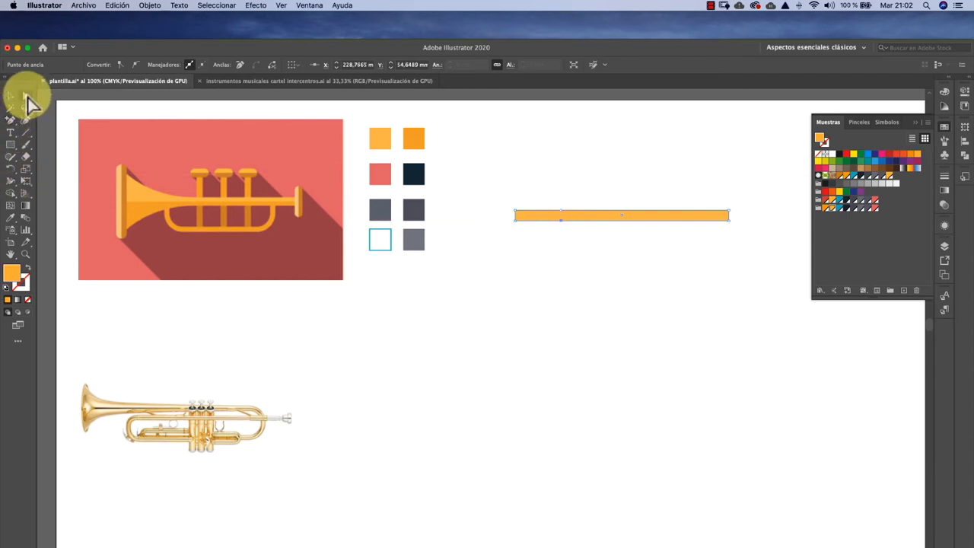
{"action": "left_click_drag", "start_coordinate": [566, 200], "coordinate": [558, 246]}
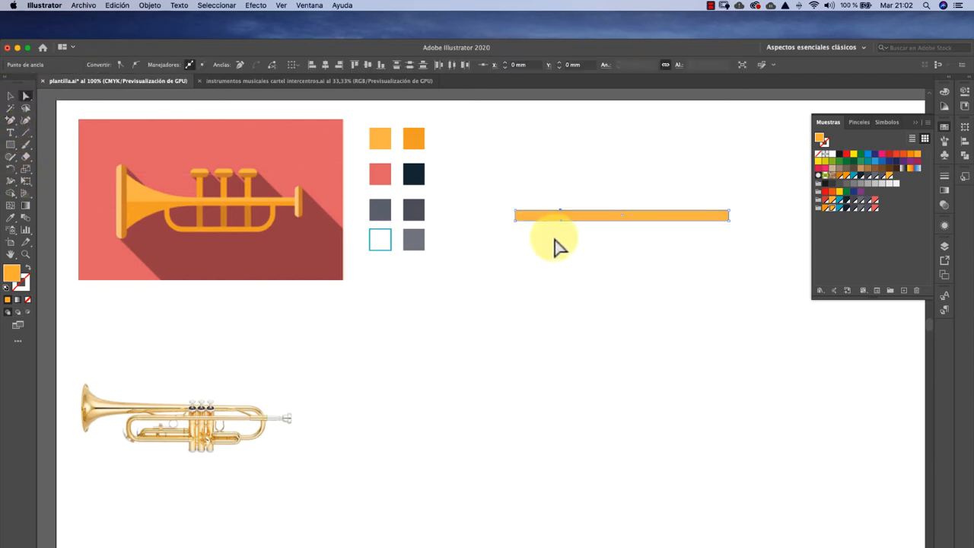
{"action": "left_click", "coordinate": [965, 142]}
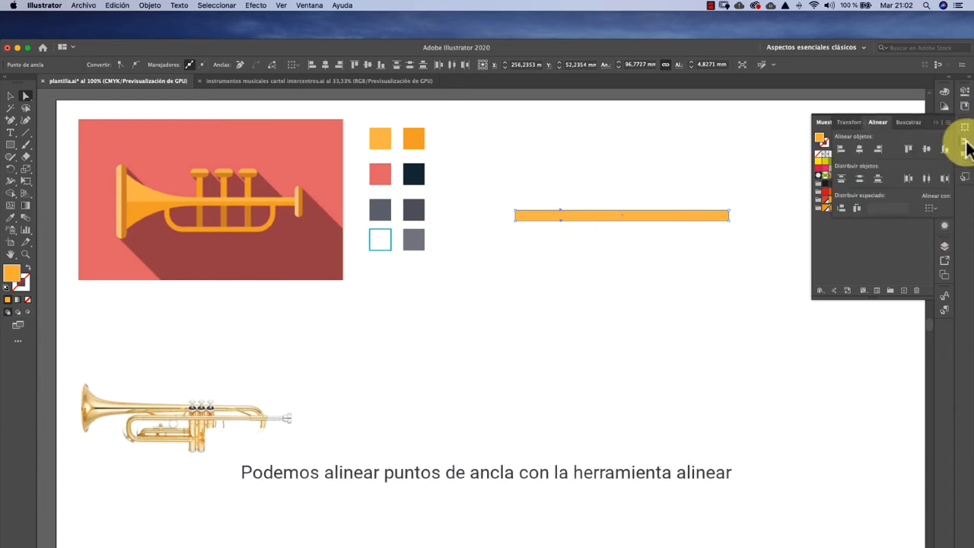
{"action": "left_click", "coordinate": [933, 208]}
{"action": "left_click", "coordinate": [908, 230]}
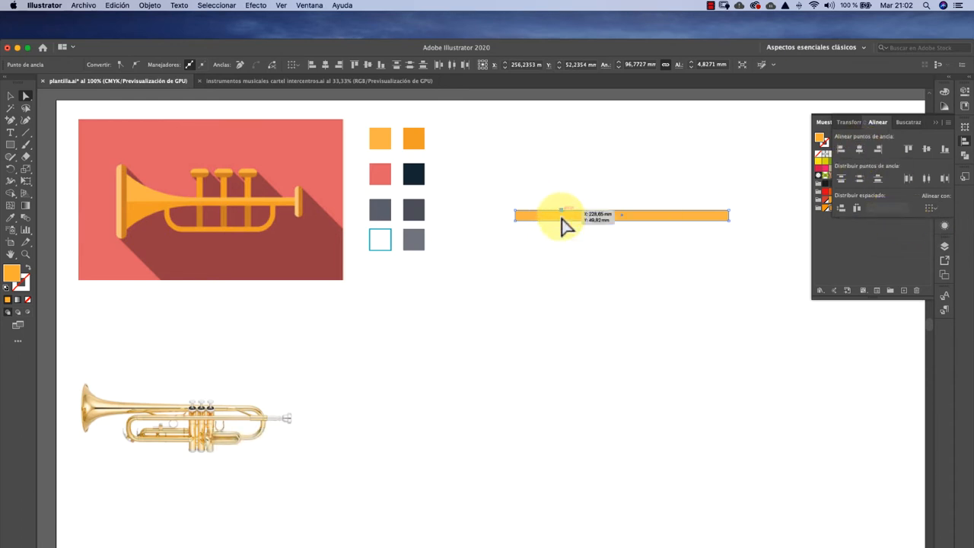
{"action": "left_click", "coordinate": [567, 195]}
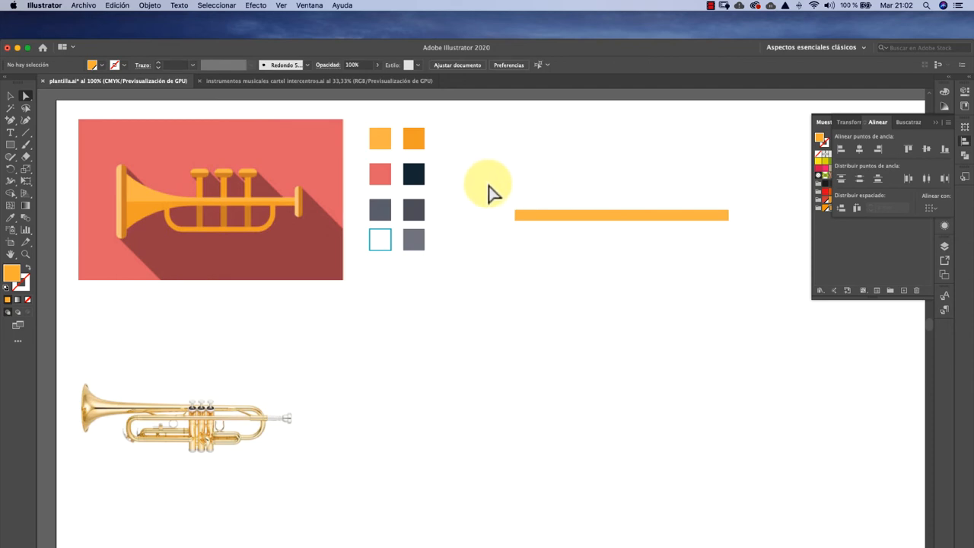
- Scale the two left-end anchor points of the bar vertically and symmetrically into a flared bell about 37 mm high
{"action": "left_click_drag", "start_coordinate": [487, 184], "coordinate": [522, 246]}
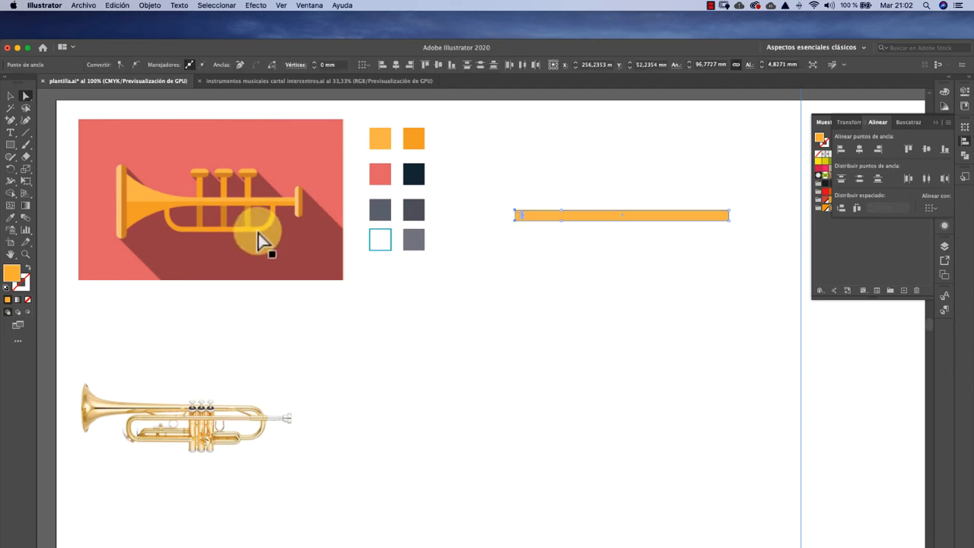
{"action": "left_click", "coordinate": [25, 170]}
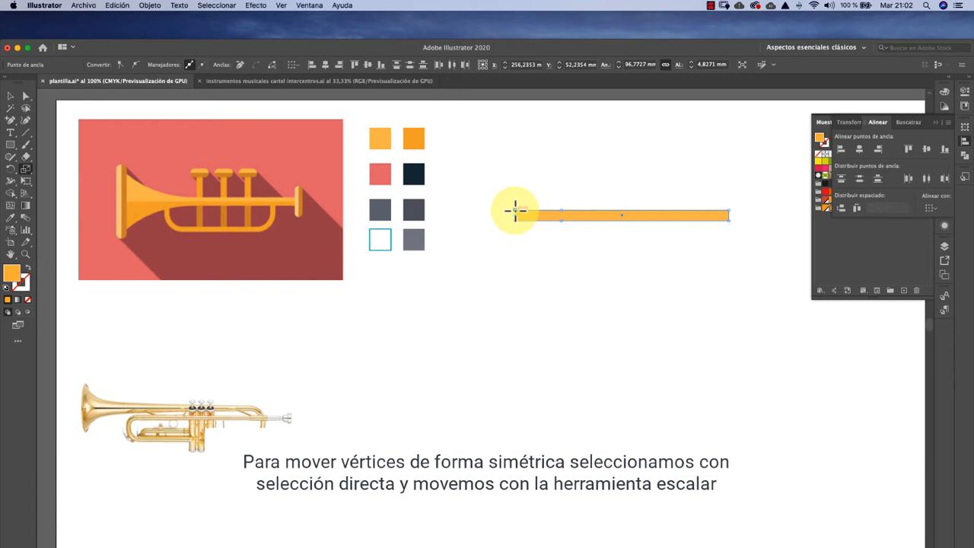
{"action": "left_click_drag", "start_coordinate": [515, 187], "coordinate": [516, 173]}
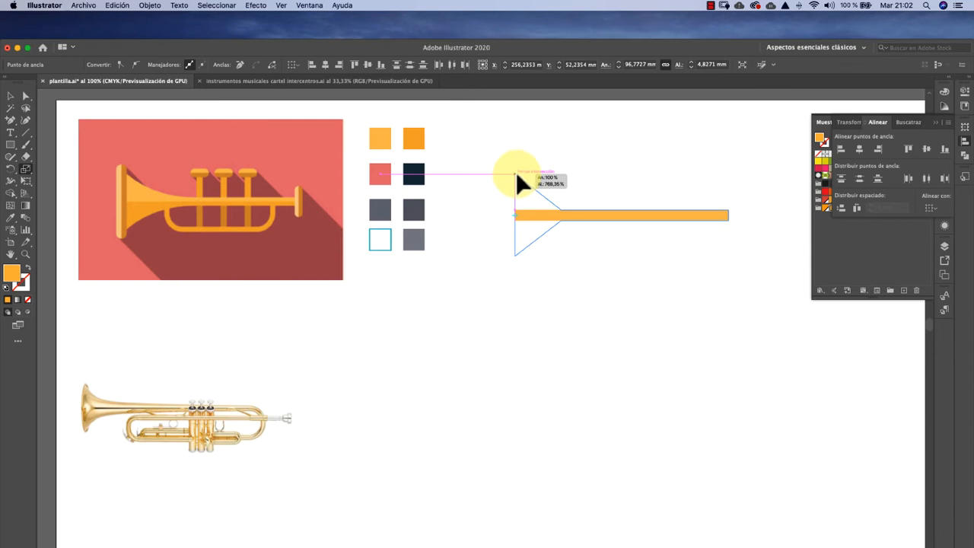
{"action": "left_click_drag", "start_coordinate": [516, 174], "coordinate": [516, 174]}
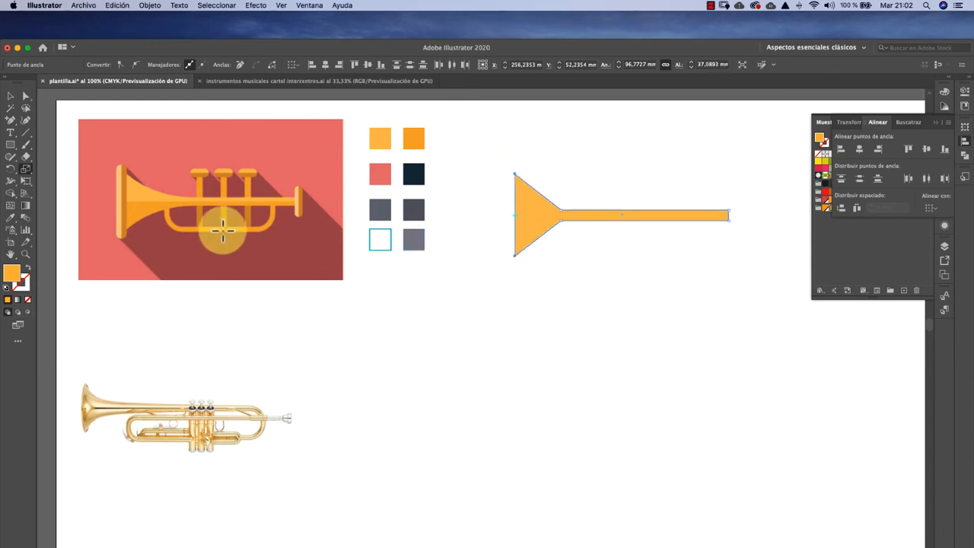
{"action": "left_click", "coordinate": [10, 96]}
{"action": "left_click", "coordinate": [477, 146]}
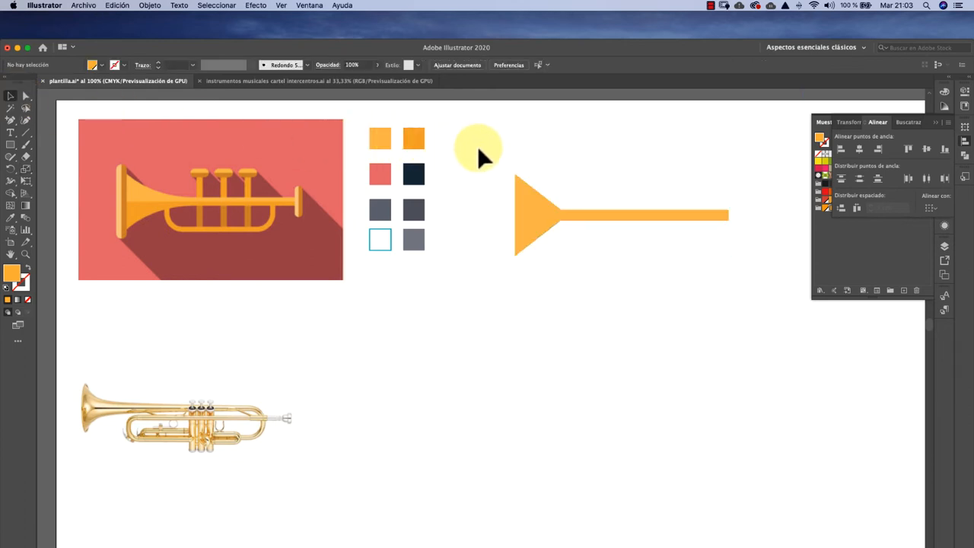
- Move the bell's two outer anchor points outward to lengthen the whole shape to about 101 mm
{"action": "left_click", "coordinate": [26, 96]}
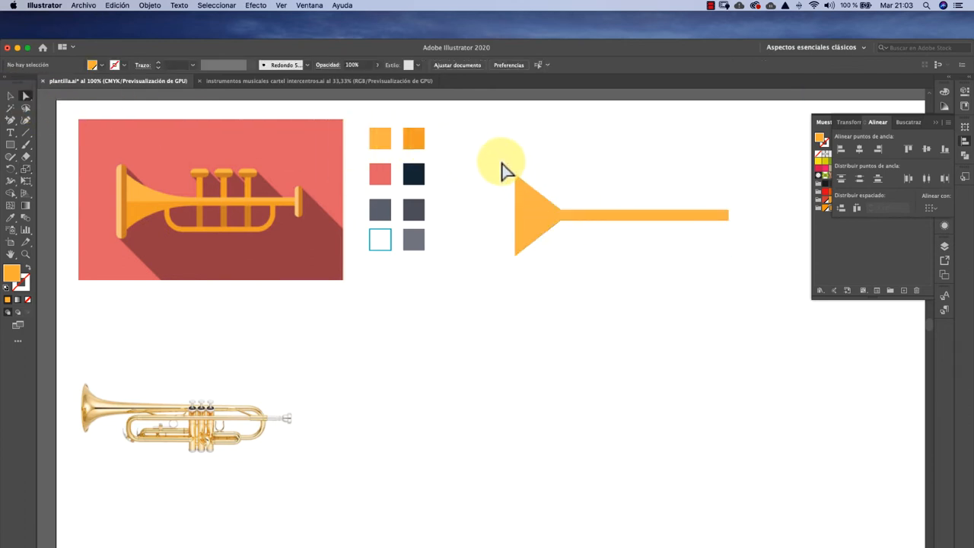
{"action": "left_click_drag", "start_coordinate": [503, 163], "coordinate": [507, 257]}
{"action": "scroll", "coordinate": [532, 206], "scroll_direction": "right", "scroll_amount": 2}
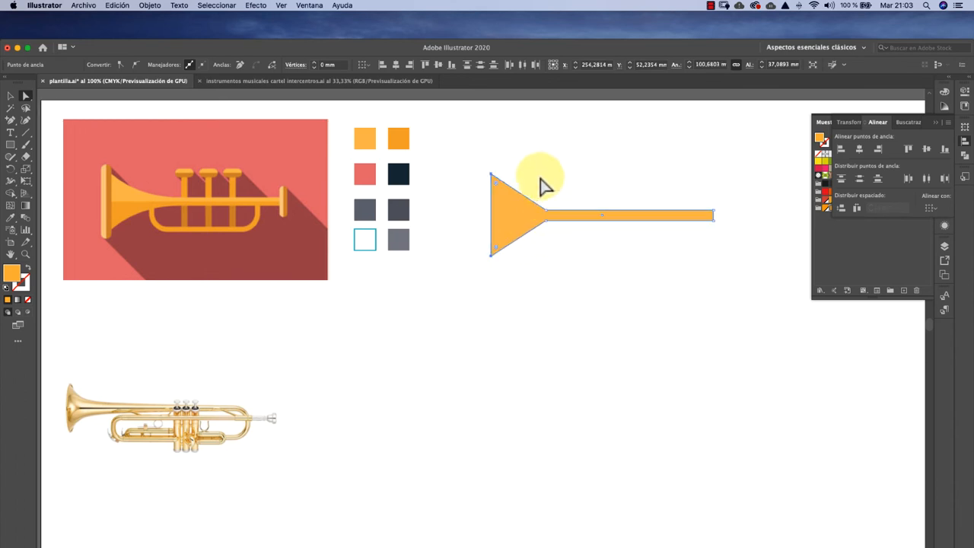
- Round the two corners where the bell meets the tube to a radius of about 41.6 mm for a smooth flare
{"action": "left_click", "coordinate": [544, 185]}
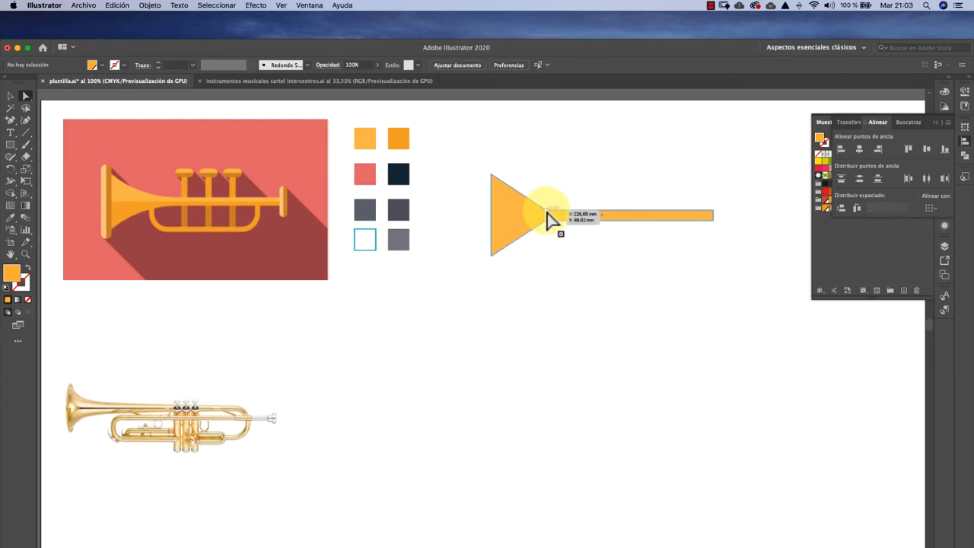
{"action": "left_click", "coordinate": [552, 221]}
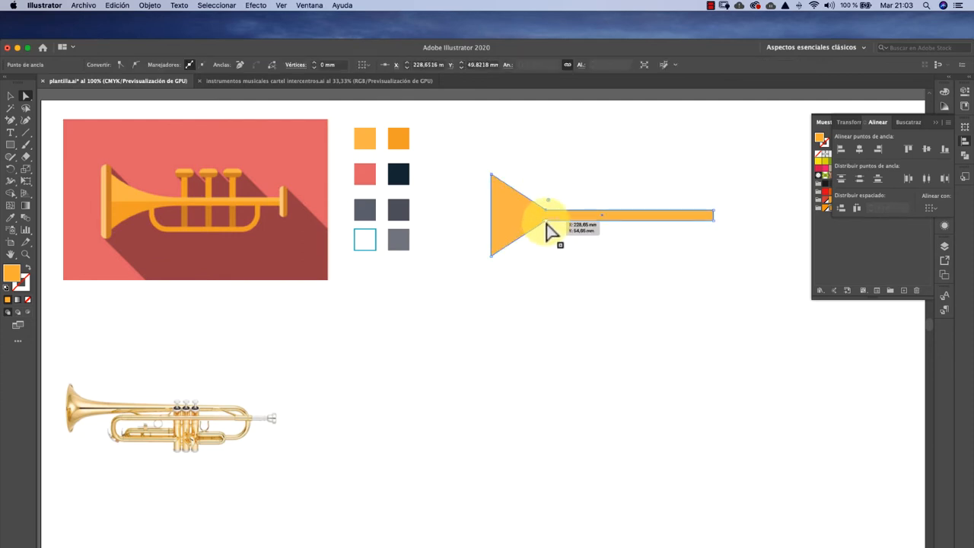
{"action": "left_click", "coordinate": [547, 222], "text": "shift"}
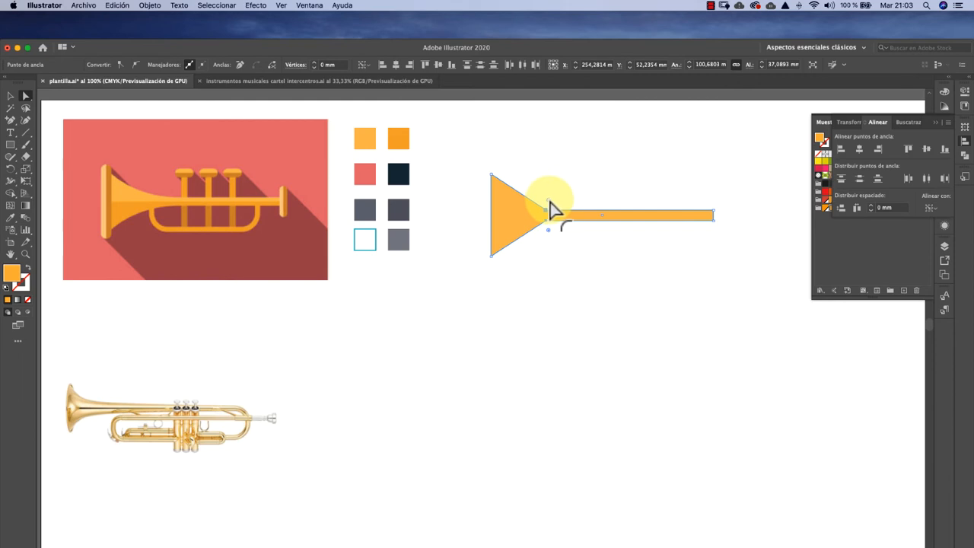
{"action": "left_click_drag", "start_coordinate": [553, 209], "coordinate": [627, 166]}
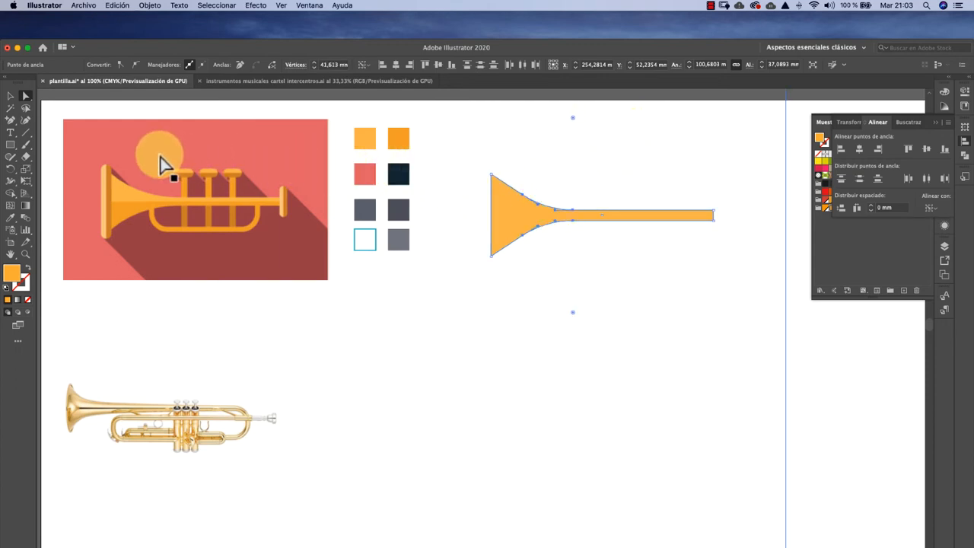
{"action": "left_click", "coordinate": [11, 96]}
{"action": "left_click", "coordinate": [508, 152]}
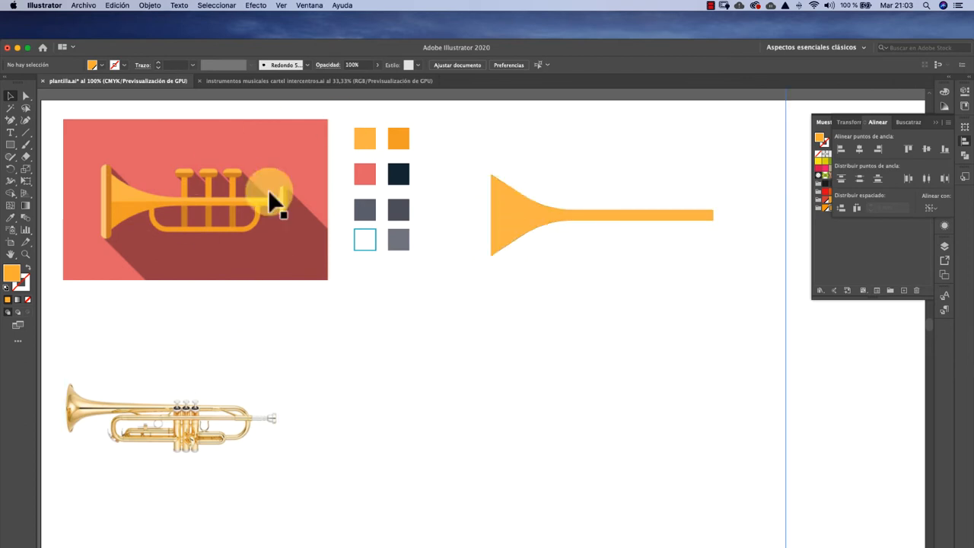
- Draw a narrow upright rectangle about 5.5 by 32 mm in the empty area below and left of the bell
{"action": "left_click", "coordinate": [10, 144]}
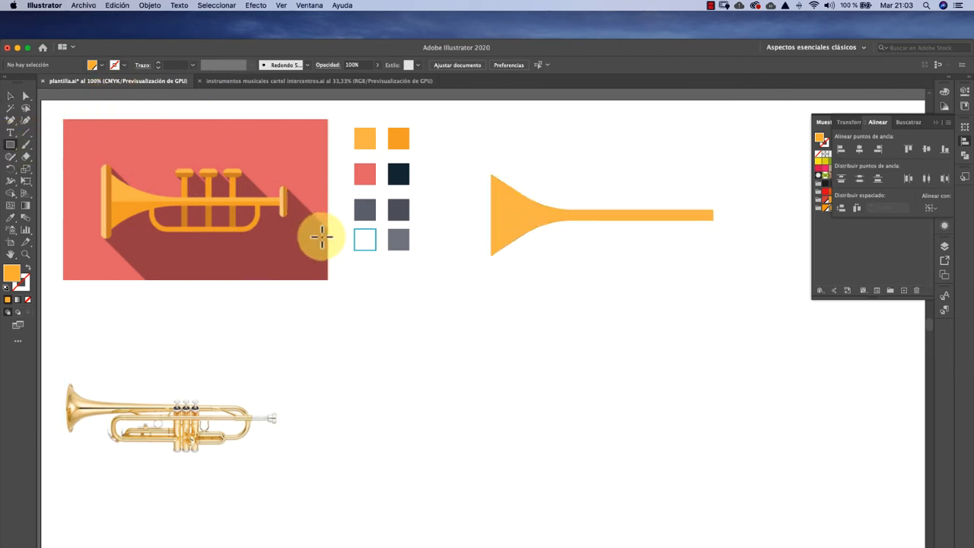
{"action": "left_click_drag", "start_coordinate": [444, 257], "coordinate": [458, 327]}
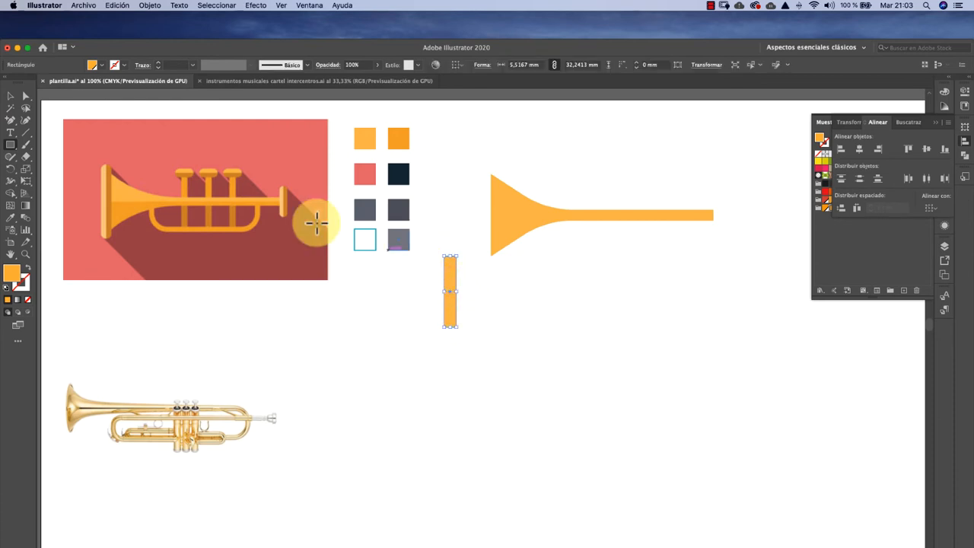
{"action": "left_click", "coordinate": [10, 96]}
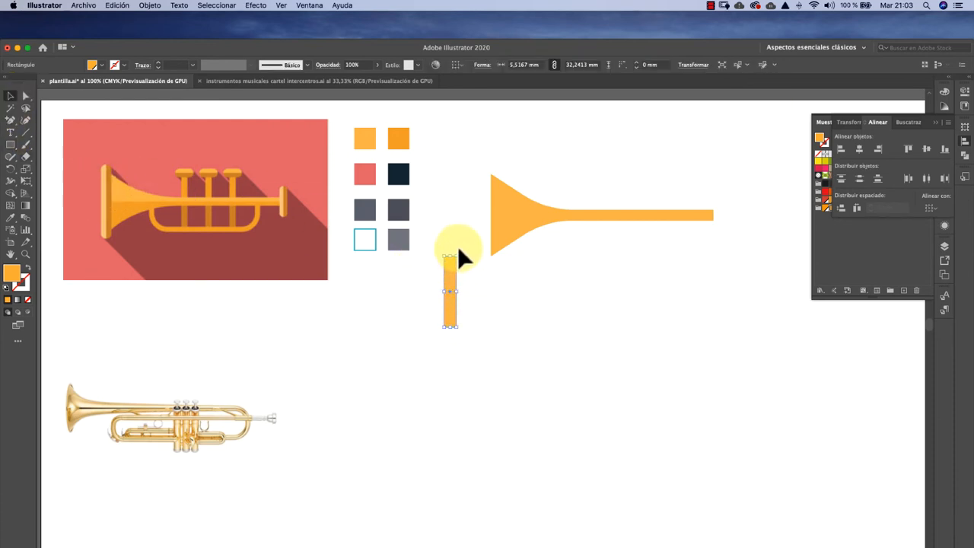
- Round all corners of the upright rectangle fully, to a radius of about 2.76 mm
{"action": "left_click", "coordinate": [461, 268]}
{"action": "left_click", "coordinate": [451, 278]}
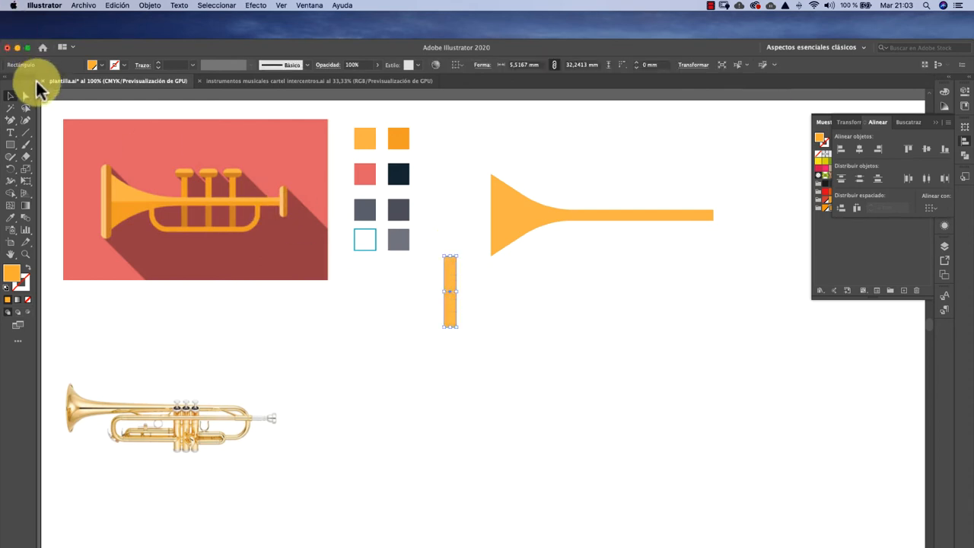
{"action": "left_click", "coordinate": [26, 94]}
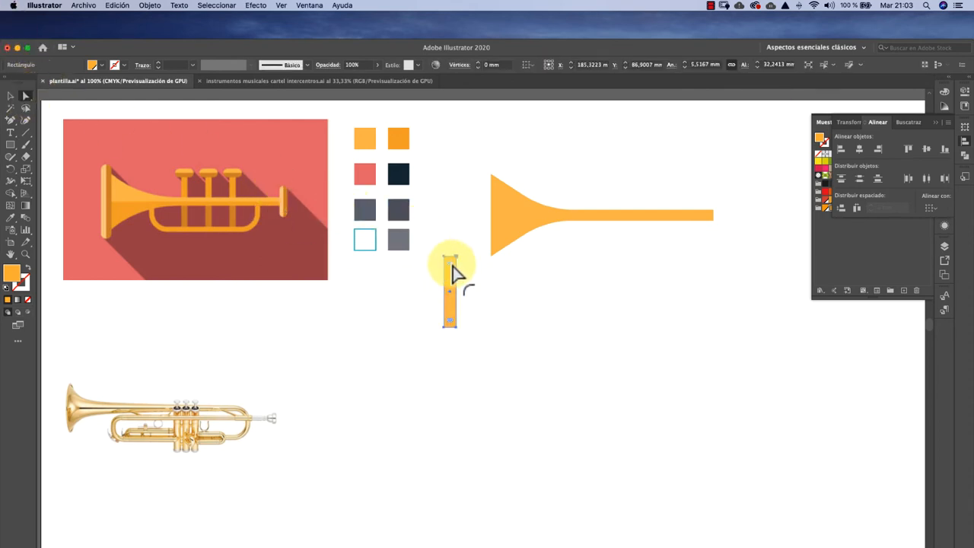
{"action": "left_click_drag", "start_coordinate": [450, 267], "coordinate": [450, 272]}
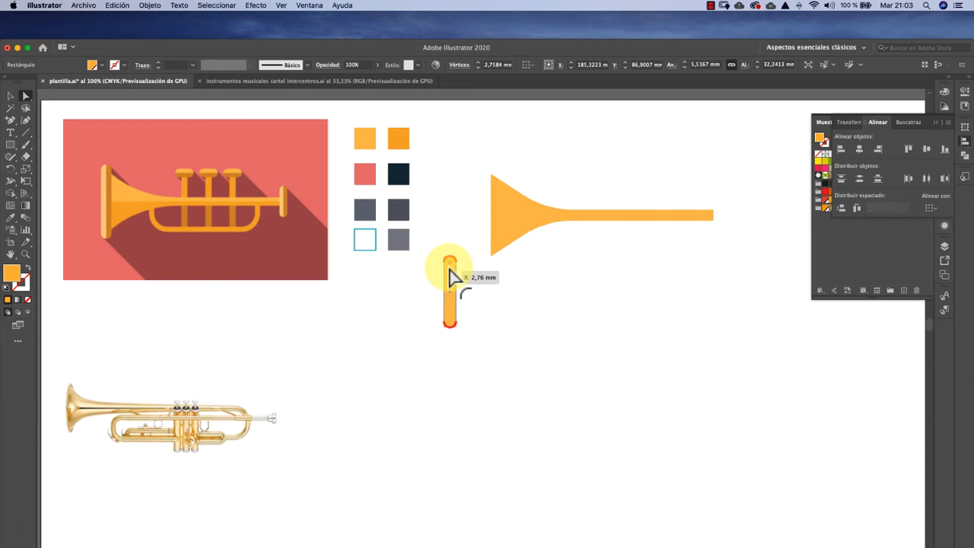
{"action": "left_click", "coordinate": [27, 97]}
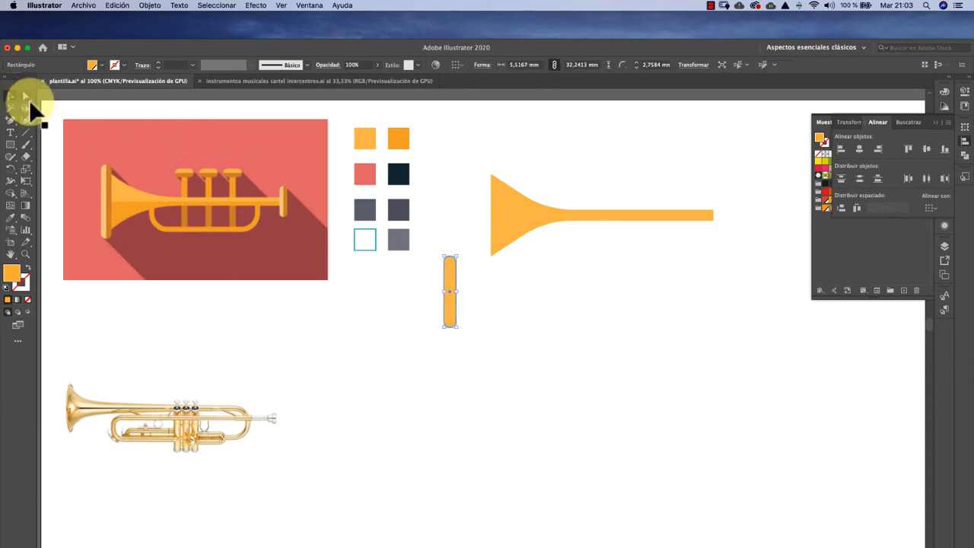
{"action": "left_click", "coordinate": [457, 191]}
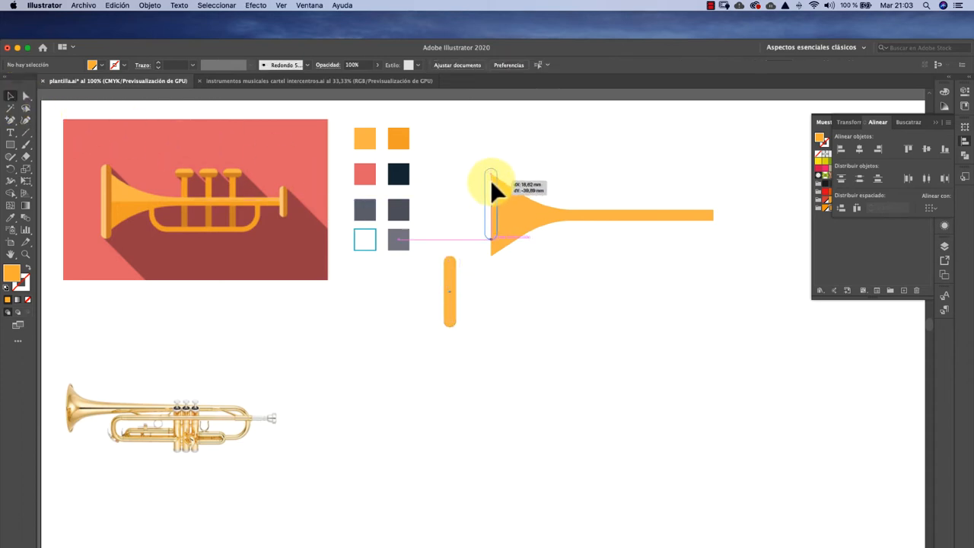
- Place the rounded bar over the bell's mouth and stretch it to about 39.5 mm high, slightly taller than the bell
{"action": "left_click_drag", "start_coordinate": [491, 183], "coordinate": [491, 184]}
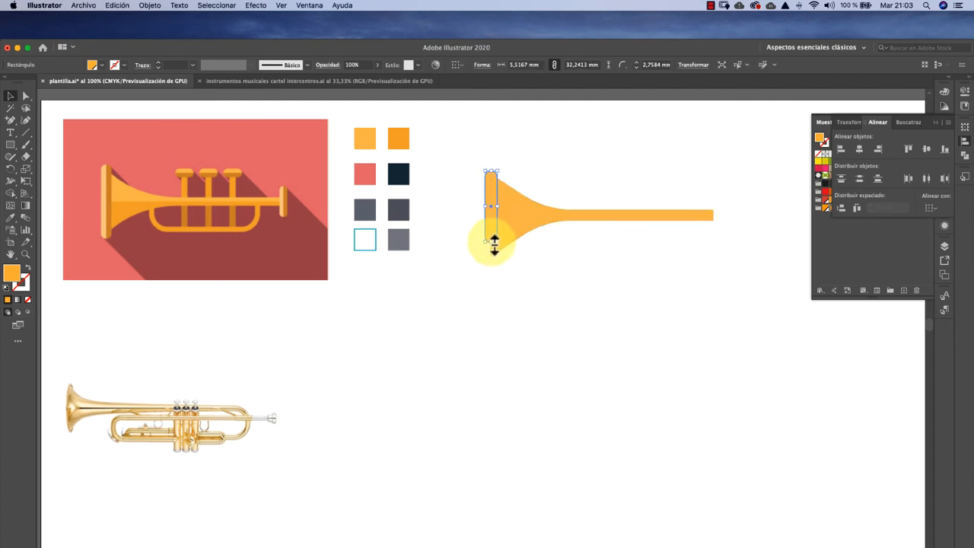
{"action": "left_click_drag", "start_coordinate": [495, 243], "coordinate": [492, 262]}
{"action": "left_click_drag", "start_coordinate": [492, 259], "coordinate": [492, 259]}
{"action": "left_click", "coordinate": [526, 153]}
- Move the rounded bar off the bell and draw a vertical line about 67 mm long through its centre
{"action": "left_click_drag", "start_coordinate": [495, 211], "coordinate": [464, 277]}
{"action": "left_click", "coordinate": [21, 133]}
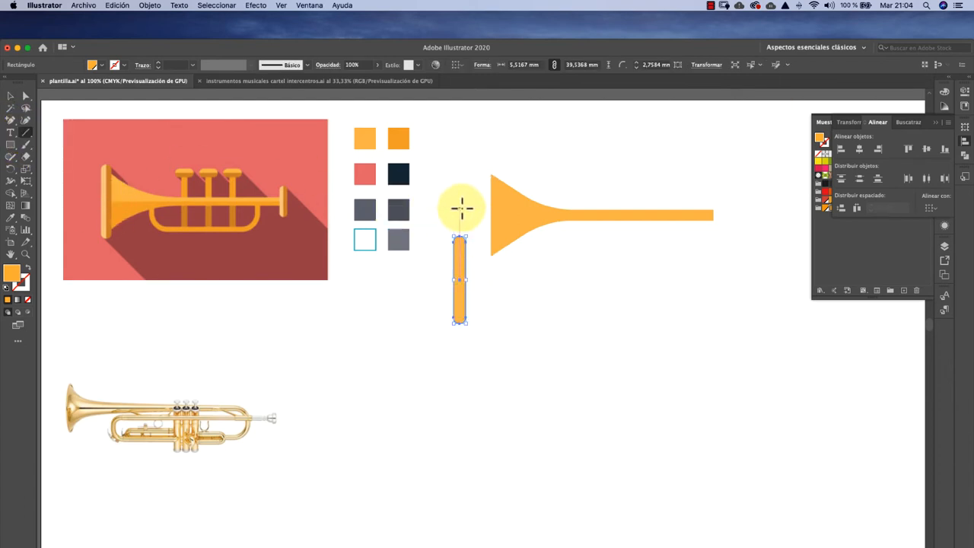
{"action": "left_click_drag", "start_coordinate": [462, 207], "coordinate": [460, 355]}
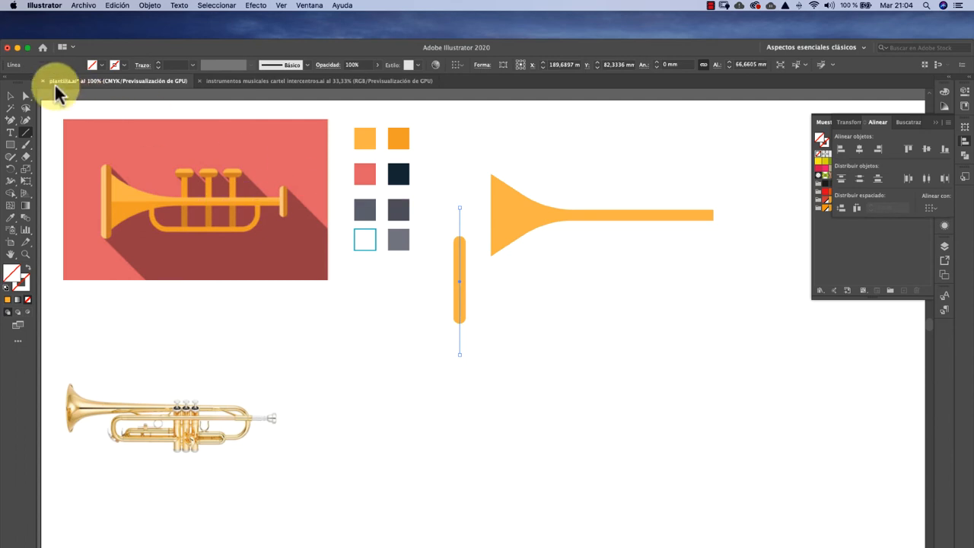
- Split the rounded bar into two halves along the vertical line with the Pathfinder Divide operation
{"action": "left_click", "coordinate": [11, 95]}
{"action": "left_click_drag", "start_coordinate": [419, 312], "coordinate": [420, 314]}
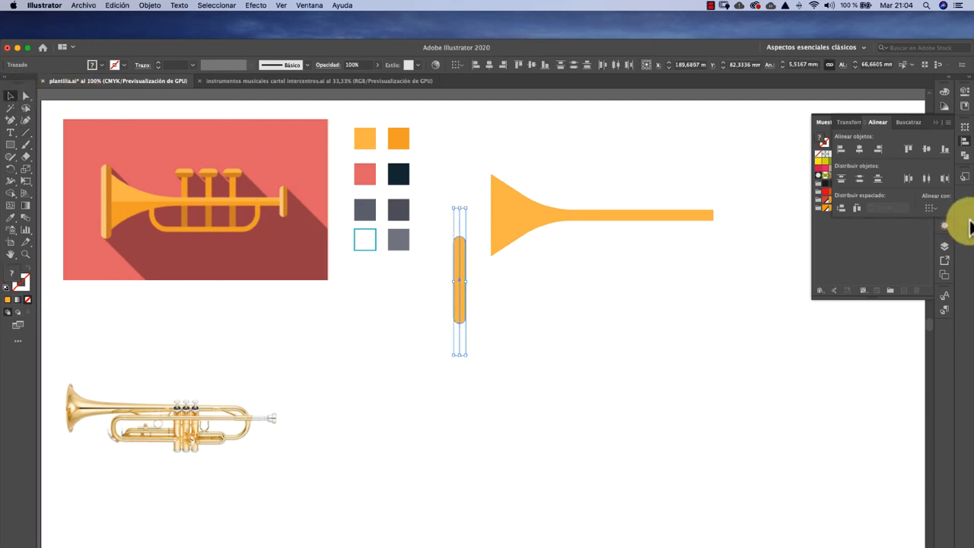
{"action": "left_click", "coordinate": [966, 156]}
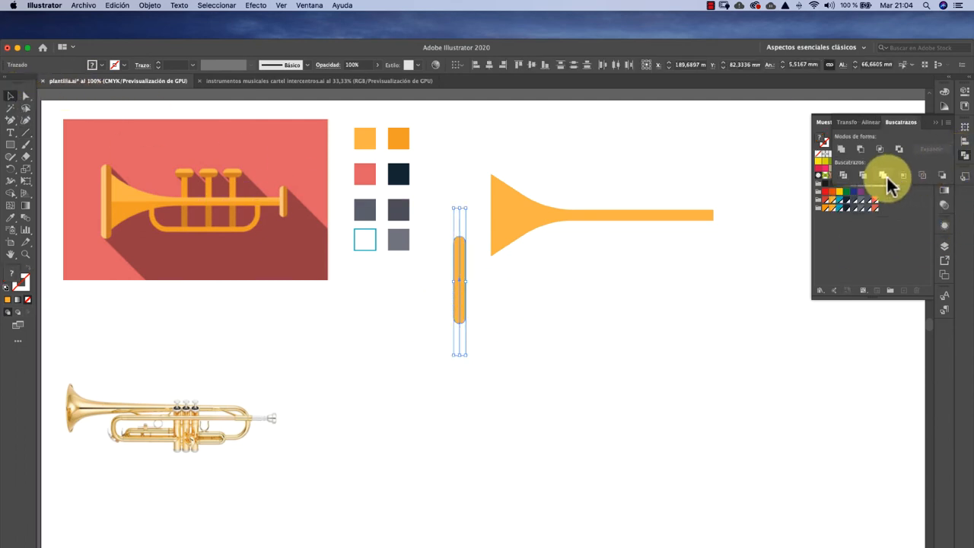
{"action": "left_click", "coordinate": [844, 172]}
{"action": "left_click", "coordinate": [567, 275]}
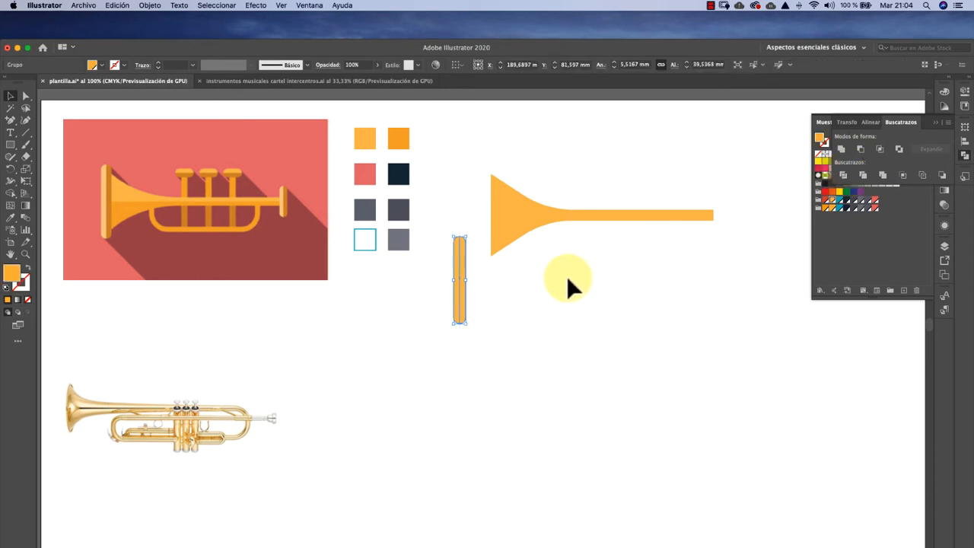
- Ungroup the divided bar and fill its right half with the darker orange swatch
{"action": "left_click", "coordinate": [458, 288]}
{"action": "right_click", "coordinate": [457, 287]}
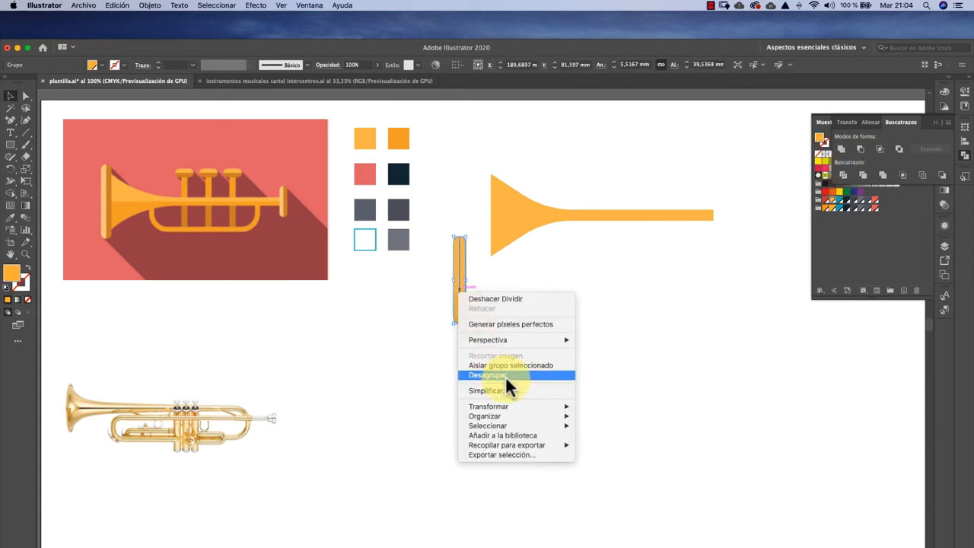
{"action": "left_click", "coordinate": [510, 376]}
{"action": "left_click", "coordinate": [478, 306]}
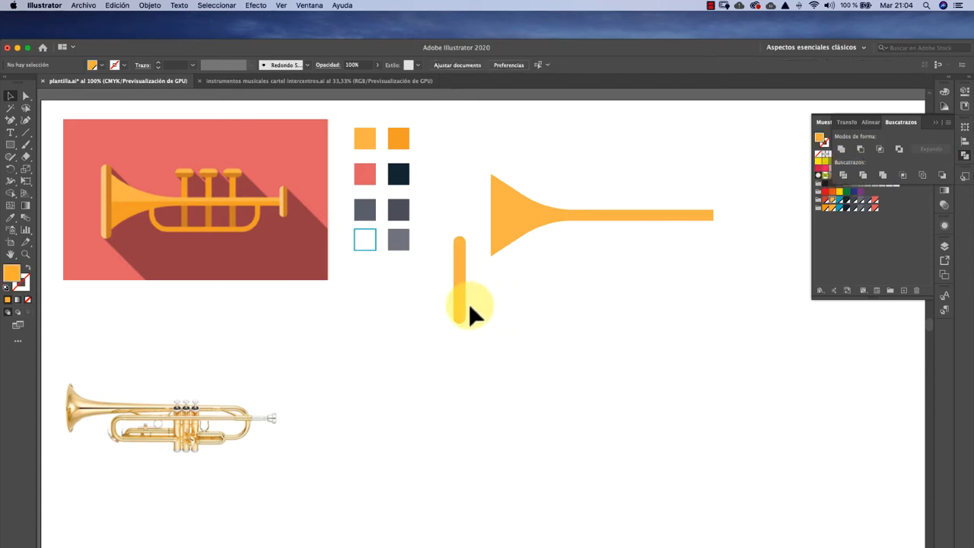
{"action": "left_click", "coordinate": [465, 302]}
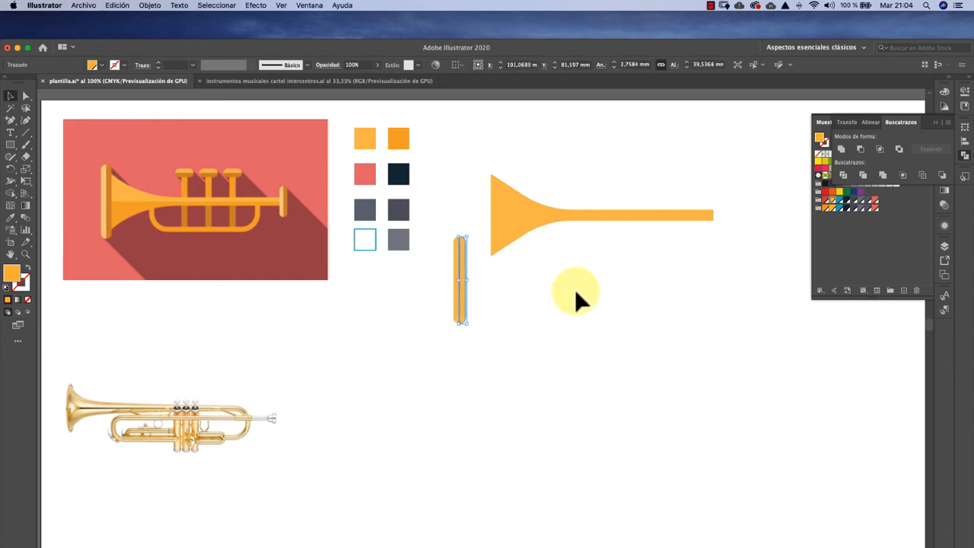
{"action": "left_click", "coordinate": [827, 211]}
{"action": "left_click", "coordinate": [516, 330]}
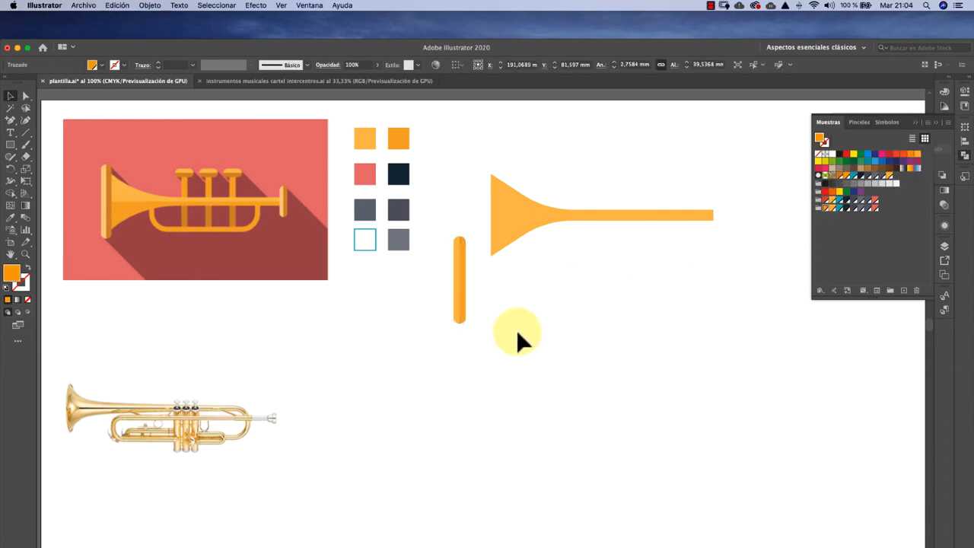
- Group the two halves of the bar and place them as a rim vertically centred on the bell's mouth
{"action": "left_click", "coordinate": [461, 291]}
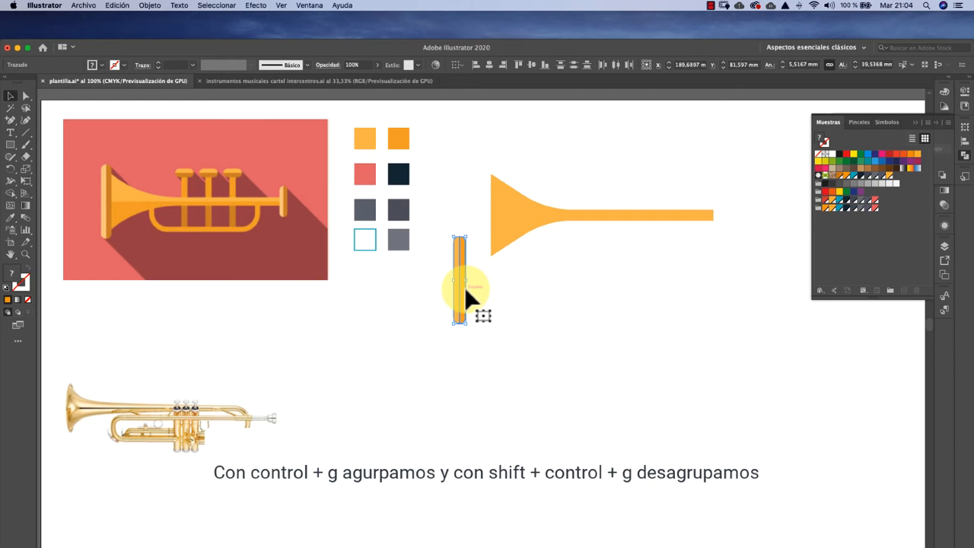
{"action": "left_click", "coordinate": [446, 239]}
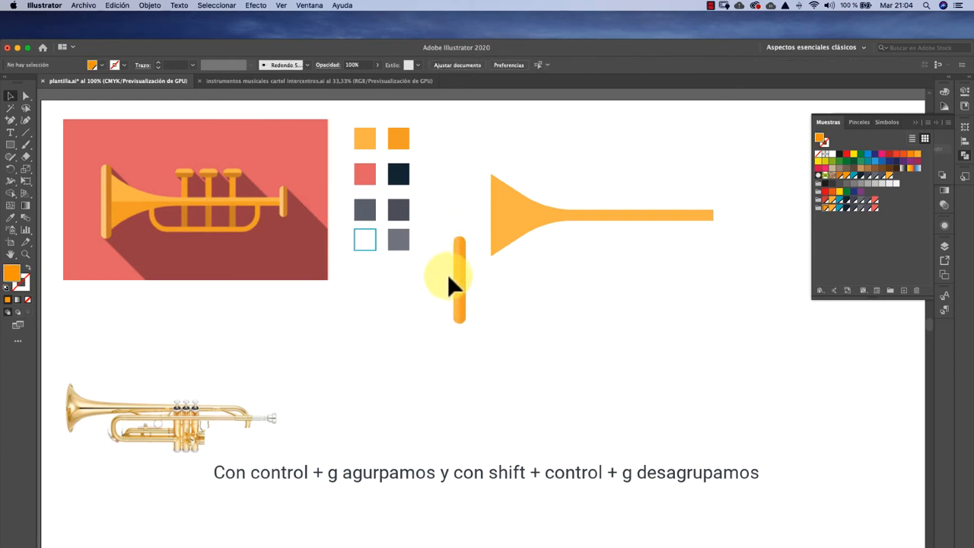
{"action": "left_click_drag", "start_coordinate": [459, 272], "coordinate": [489, 208]}
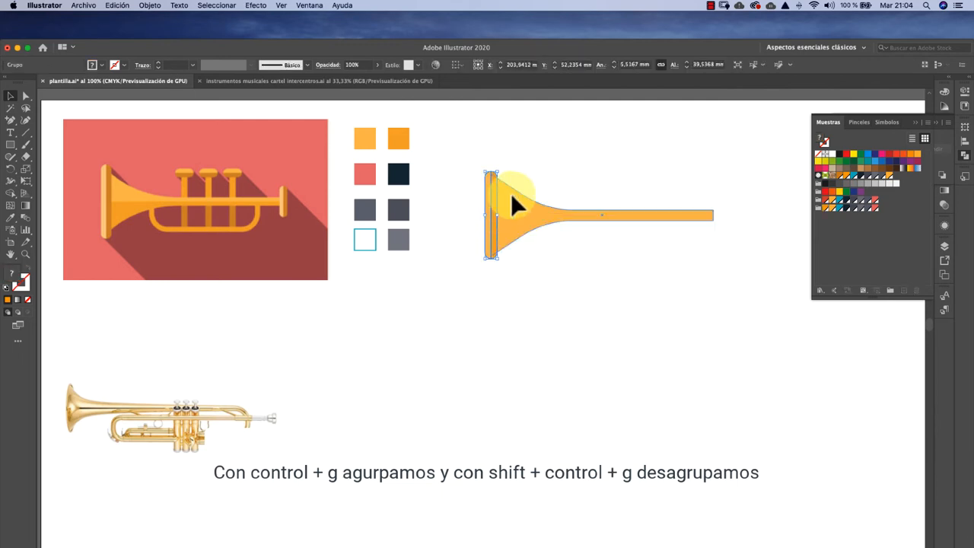
{"action": "left_click", "coordinate": [536, 163]}
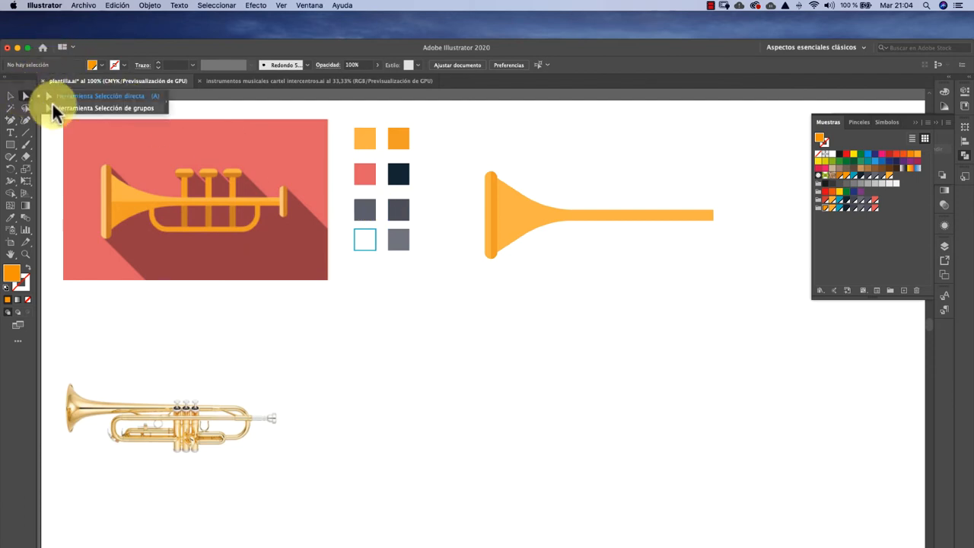
- Select only the left half of the grouped rim and give it the lighter orange fill #EDBF6E
{"action": "left_click", "coordinate": [26, 96]}
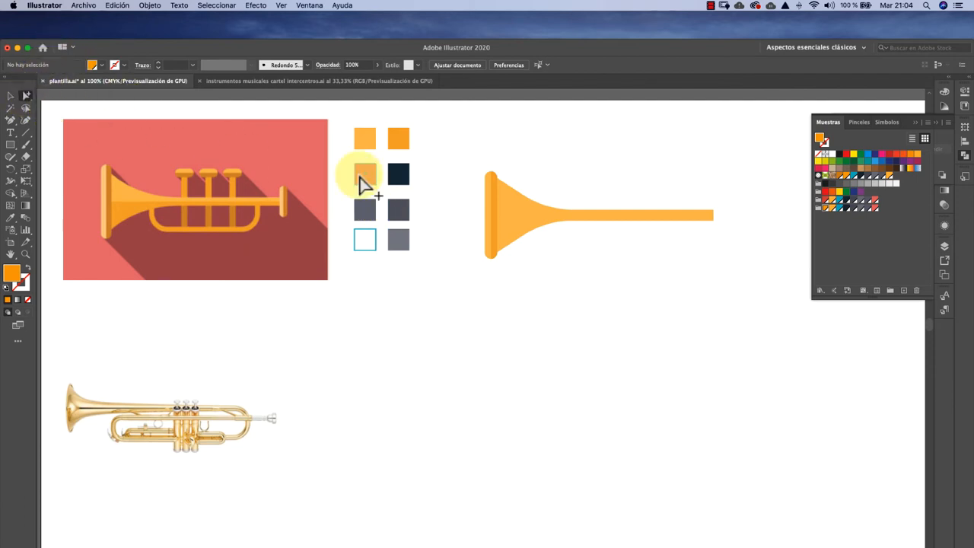
{"action": "left_click", "coordinate": [489, 226]}
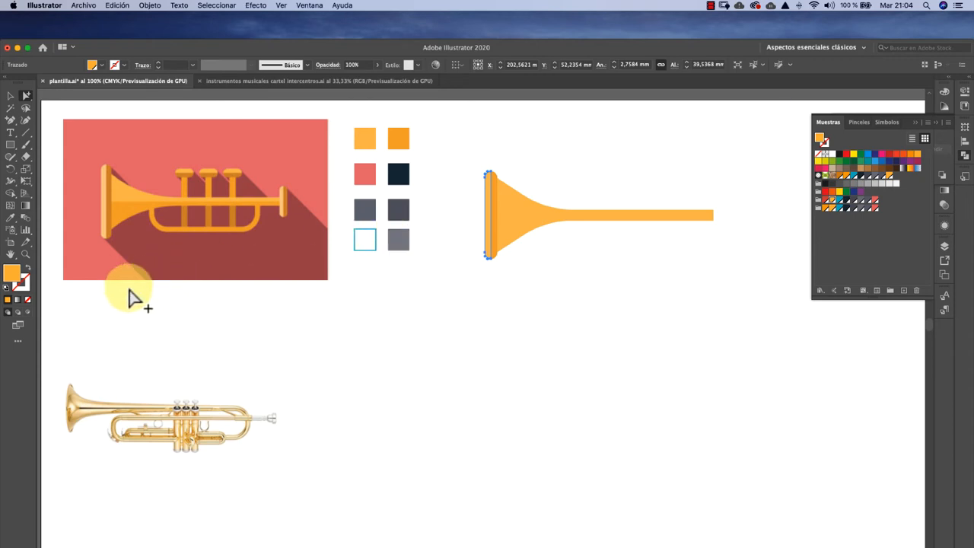
{"action": "double_click", "coordinate": [12, 273]}
{"action": "mouse_move", "coordinate": [156, 251]}
{"action": "left_mouse_down"}
{"action": "mouse_move", "coordinate": [145, 203]}
{"action": "mouse_move", "coordinate": [157, 162]}
{"action": "mouse_move", "coordinate": [144, 163]}
{"action": "left_mouse_up"}
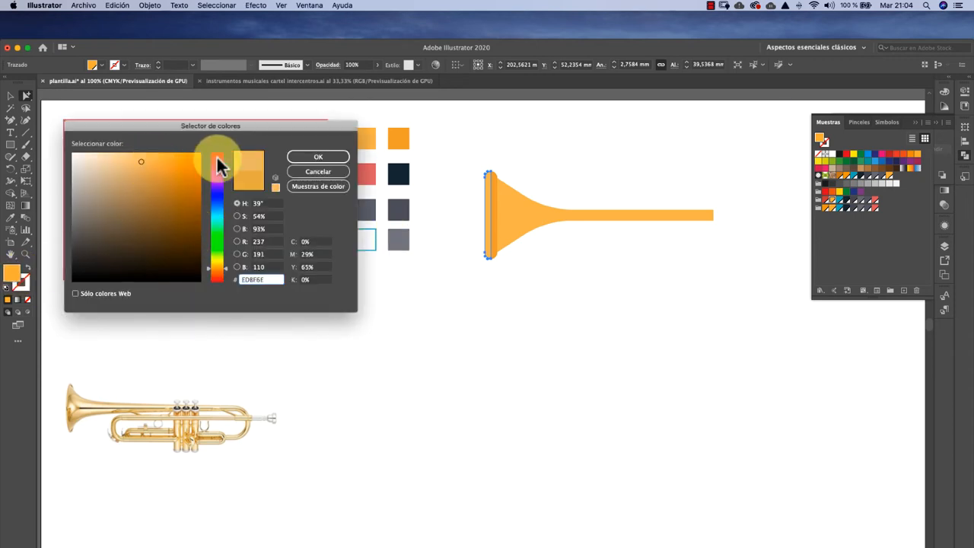
{"action": "left_click", "coordinate": [308, 157]}
{"action": "left_click", "coordinate": [11, 95]}
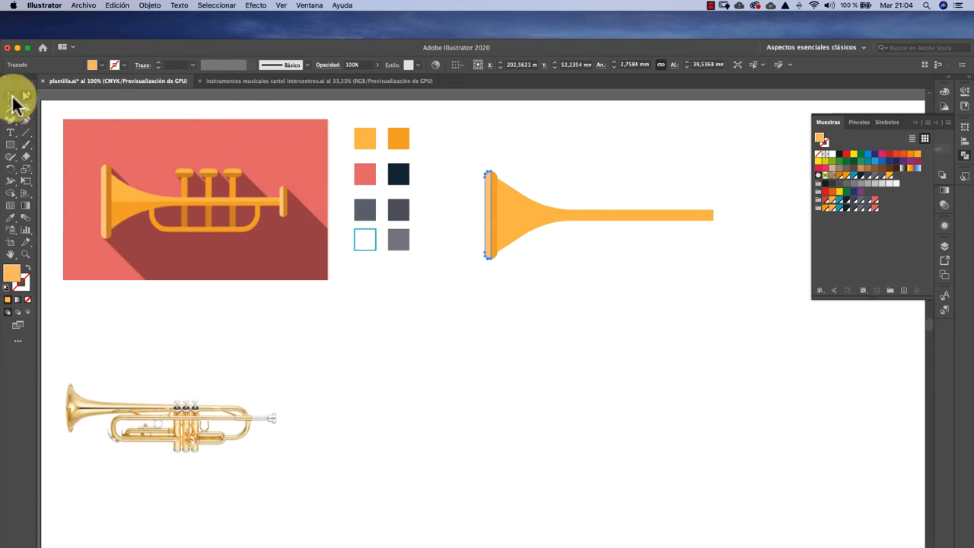
{"action": "left_click", "coordinate": [466, 138]}
- Duplicate the bell rim, shrink the copy to about 4.5 by 18 mm, and centre it on the tube's right end as the mouthpiece
{"action": "left_click", "coordinate": [495, 200]}
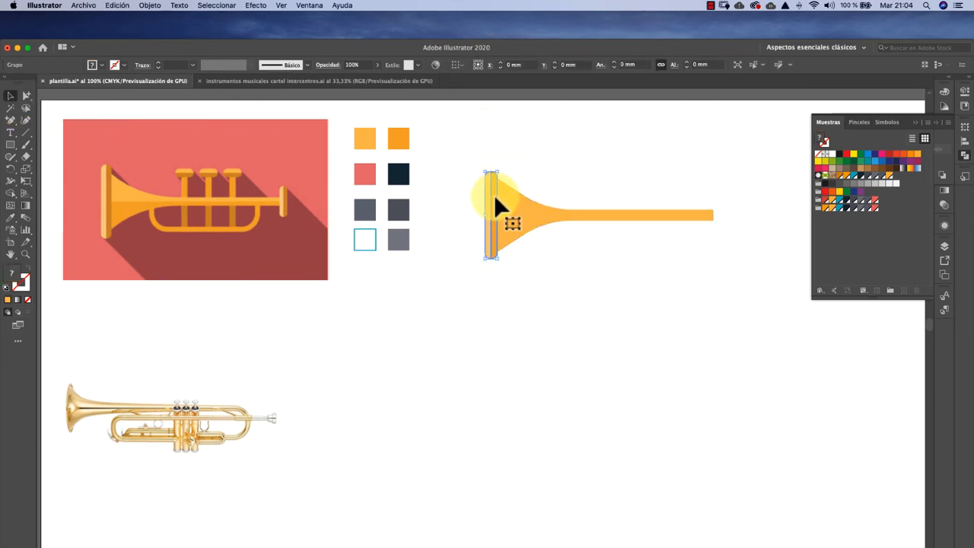
{"action": "left_click_drag", "start_coordinate": [494, 194], "coordinate": [635, 266]}
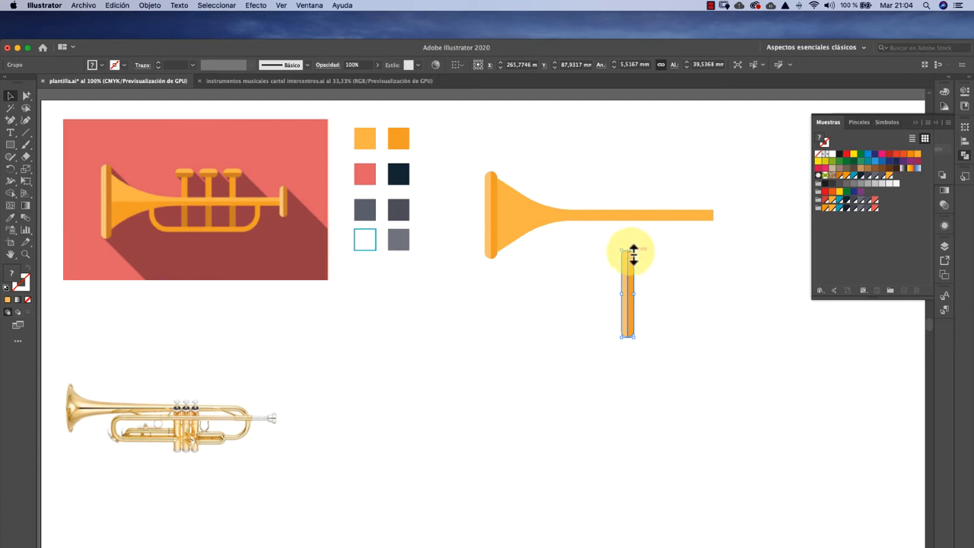
{"action": "left_click_drag", "start_coordinate": [631, 252], "coordinate": [718, 201]}
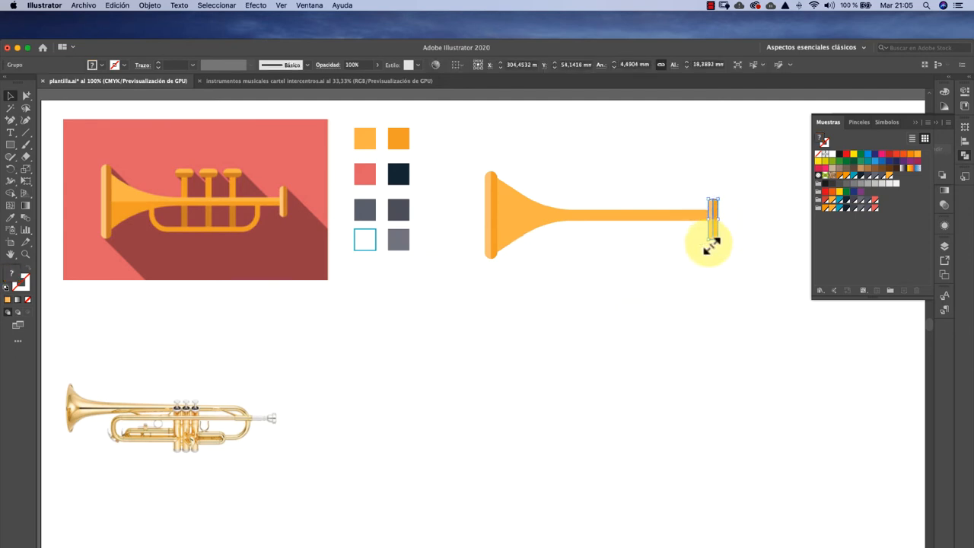
{"action": "left_click_drag", "start_coordinate": [709, 247], "coordinate": [714, 216]}
{"action": "left_click", "coordinate": [734, 217]}
{"action": "left_click", "coordinate": [731, 208]}
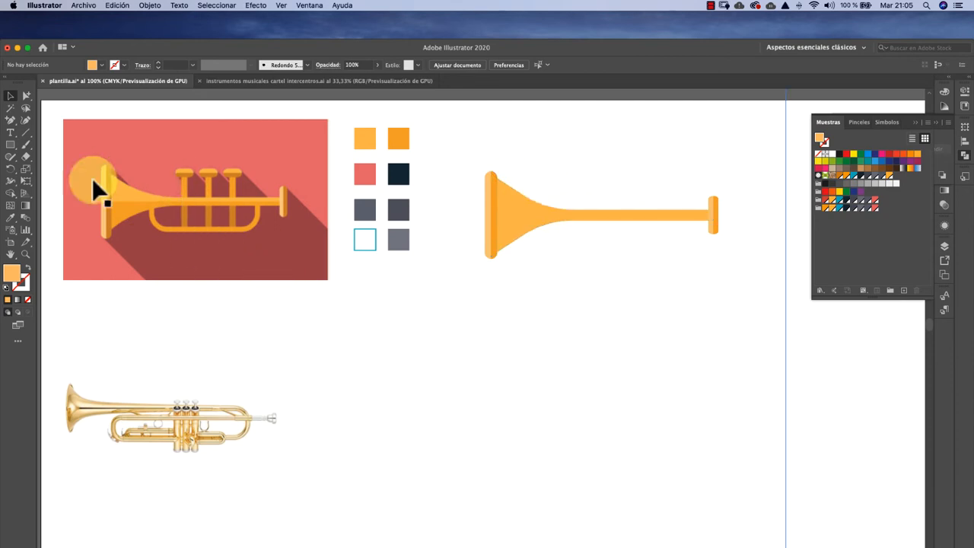
- Draw a vertical line about 33.5 mm long across the tube near the bell, with a 14 pt stroke in the tube's orange
{"action": "left_click", "coordinate": [26, 132]}
{"action": "left_click_drag", "start_coordinate": [492, 174], "coordinate": [494, 261]}
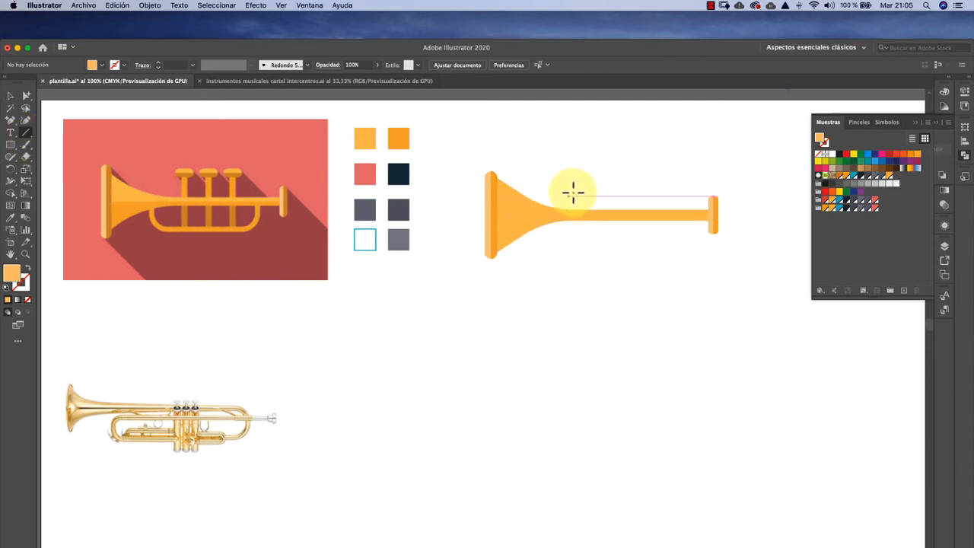
{"action": "left_click_drag", "start_coordinate": [592, 184], "coordinate": [591, 258]}
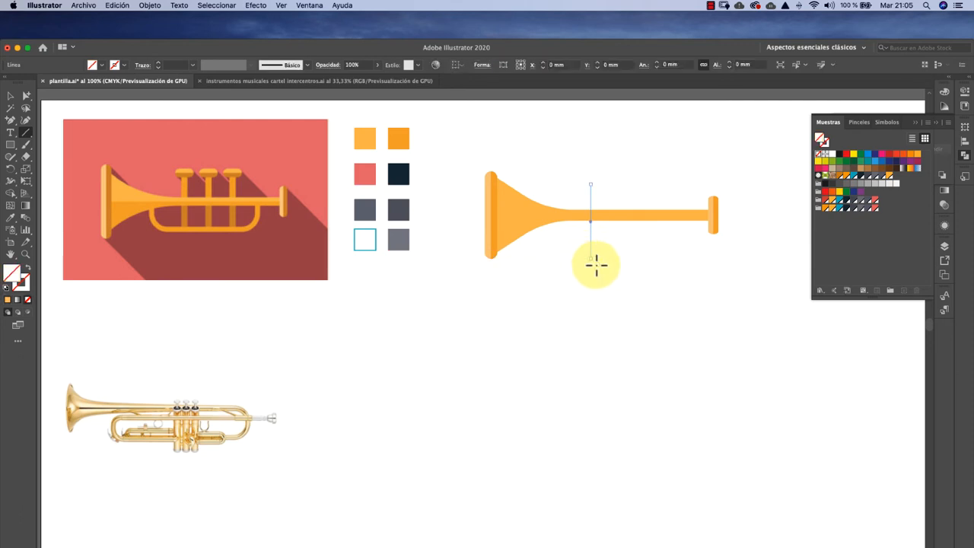
{"action": "left_click", "coordinate": [193, 65]}
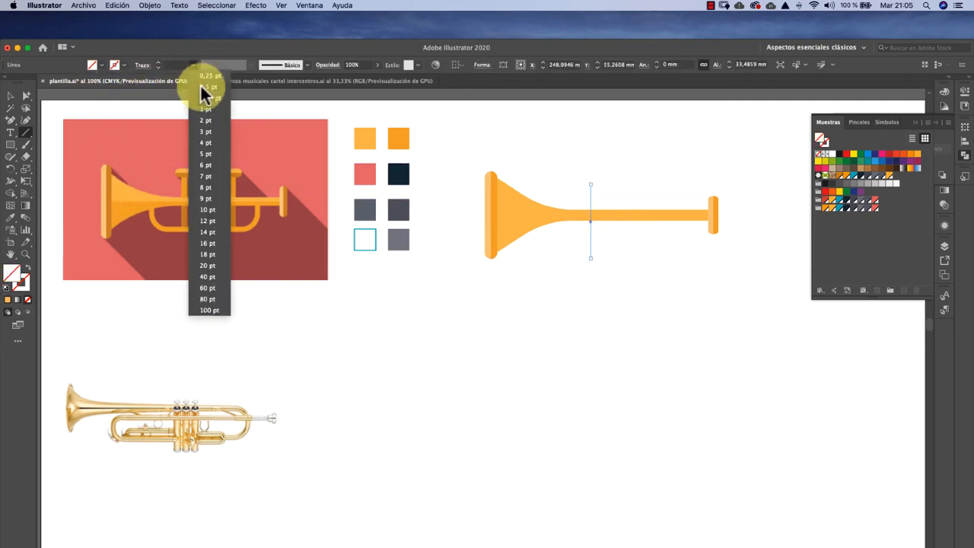
{"action": "left_click", "coordinate": [210, 231]}
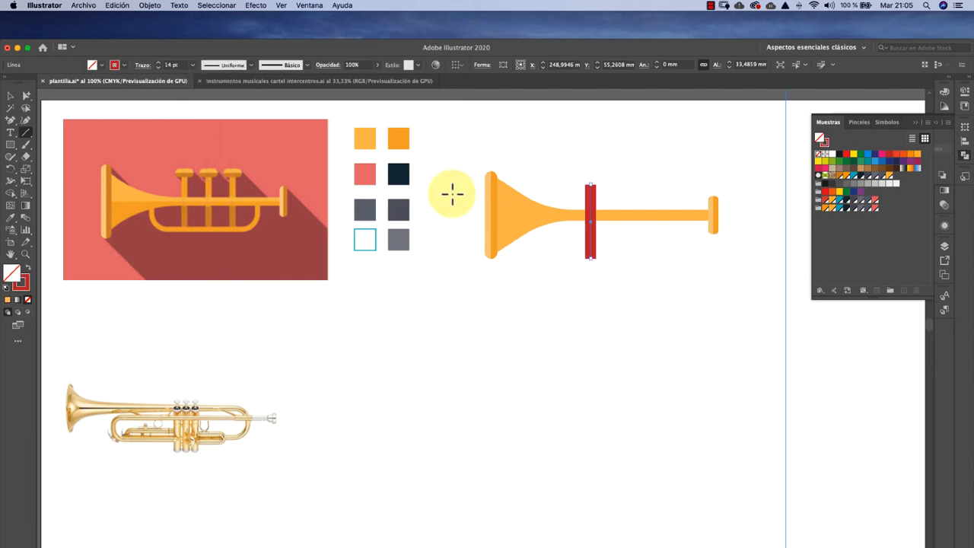
{"action": "left_click", "coordinate": [825, 143]}
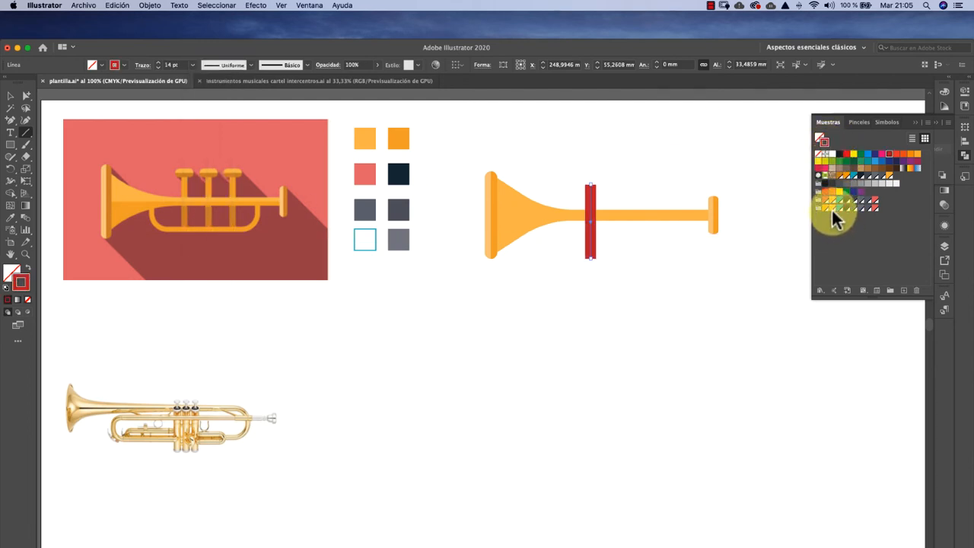
{"action": "left_click", "coordinate": [831, 208]}
- Send the vertical valve line behind the tube and move it up until it is vertically centred on the tube
{"action": "left_click", "coordinate": [11, 95]}
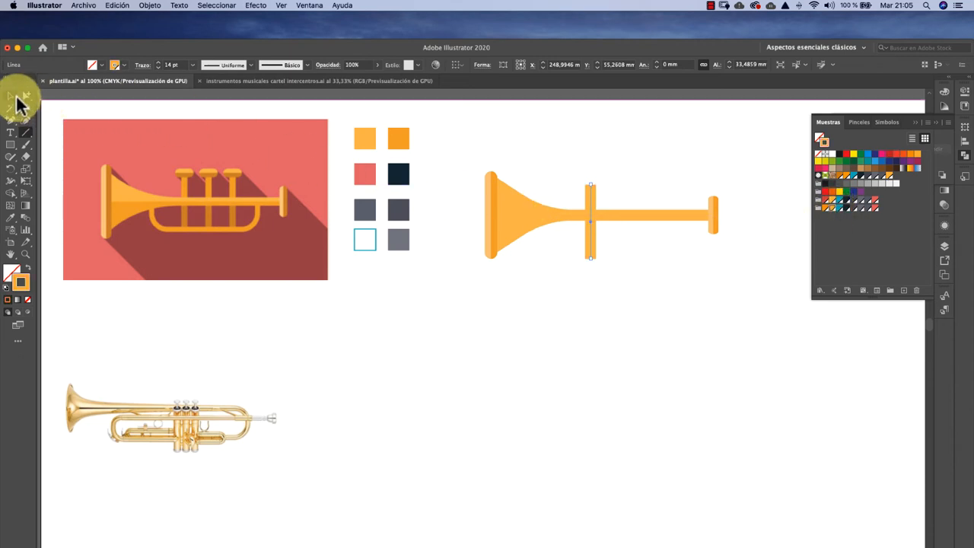
{"action": "left_click", "coordinate": [583, 160]}
{"action": "left_click", "coordinate": [591, 190]}
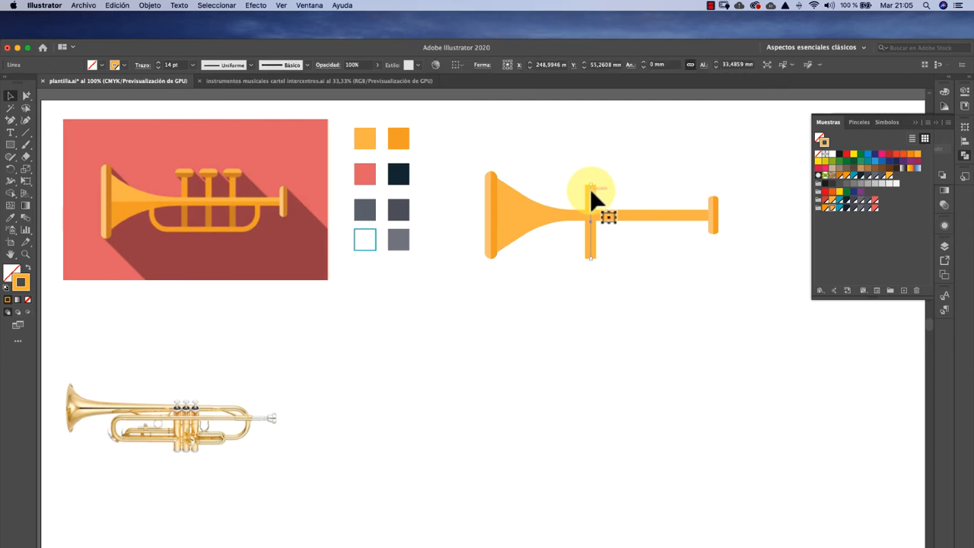
{"action": "right_click", "coordinate": [592, 191]}
{"action": "mouse_move", "coordinate": [641, 356]}
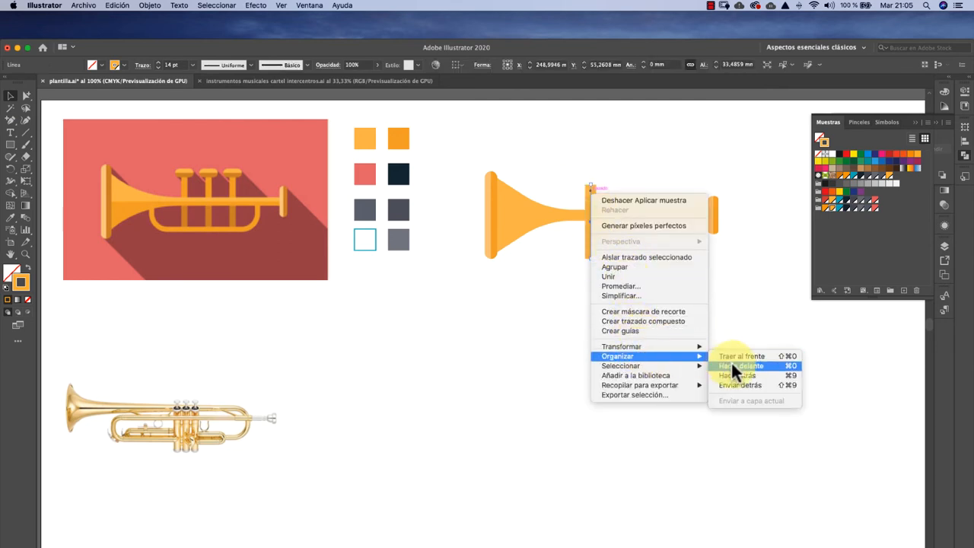
{"action": "left_click", "coordinate": [733, 383]}
{"action": "left_click", "coordinate": [626, 245]}
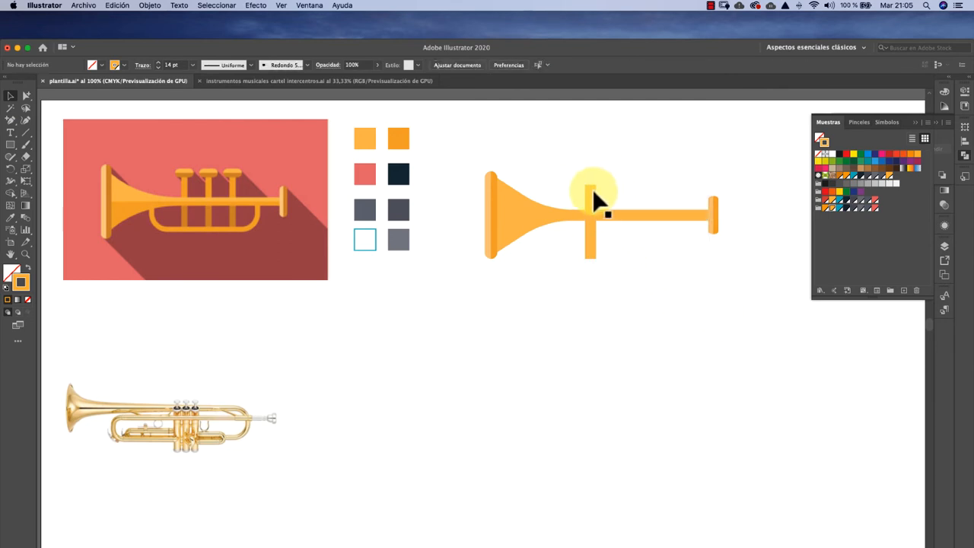
{"action": "left_click_drag", "start_coordinate": [590, 191], "coordinate": [590, 180]}
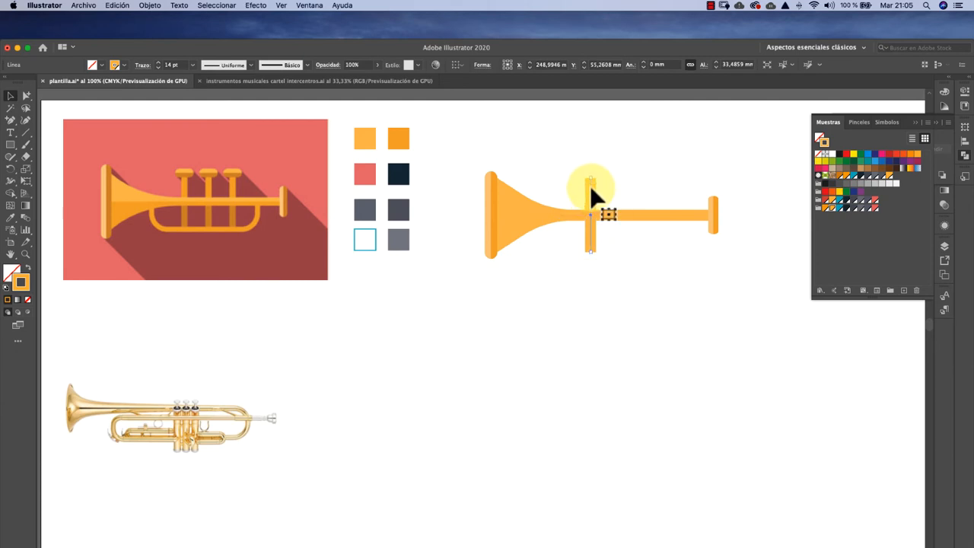
{"action": "left_click", "coordinate": [607, 170]}
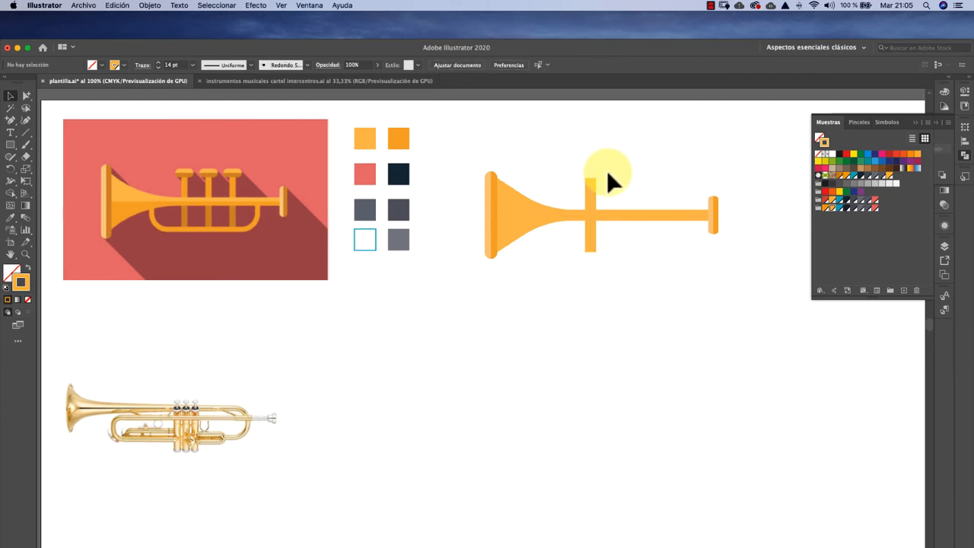
- Duplicate the valve line twice along the tube and distribute the three lines with equal horizontal spacing relative to the selection
{"action": "left_click_drag", "start_coordinate": [592, 190], "coordinate": [647, 194]}
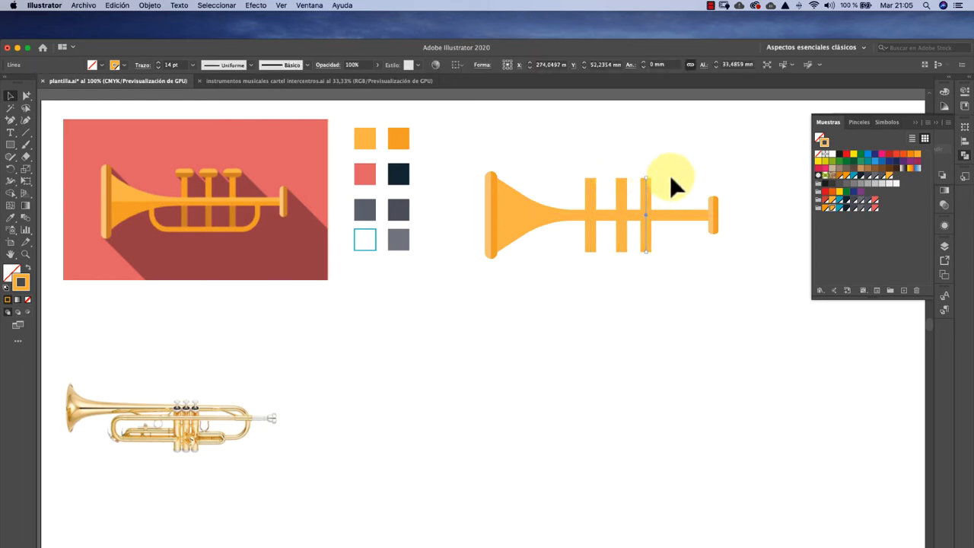
{"action": "left_click", "coordinate": [670, 177]}
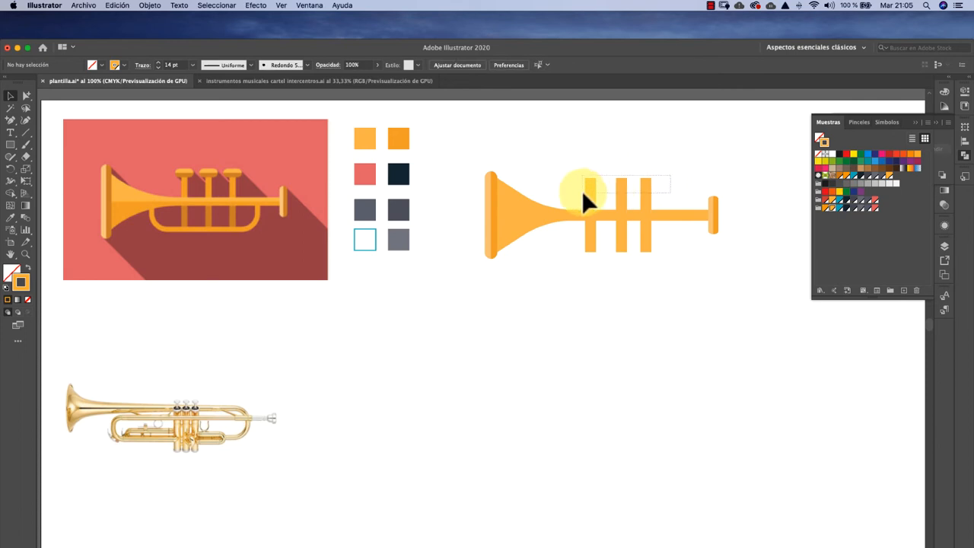
{"action": "left_click_drag", "start_coordinate": [583, 199], "coordinate": [651, 192]}
{"action": "left_click", "coordinate": [965, 141]}
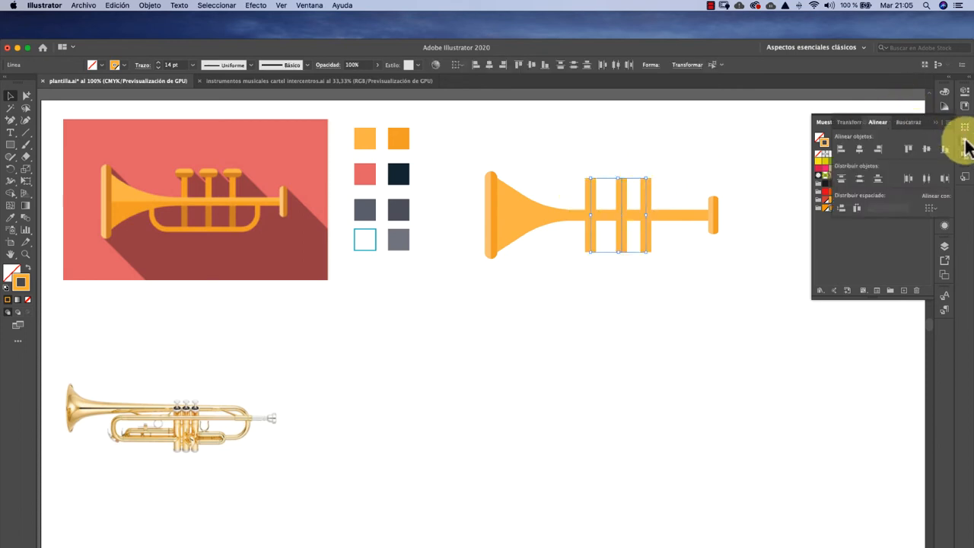
{"action": "left_click", "coordinate": [940, 210]}
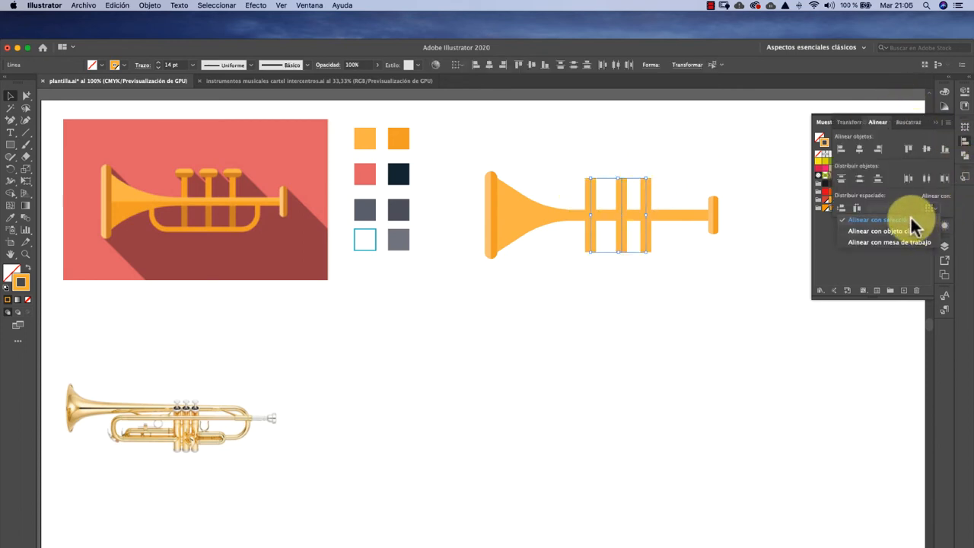
{"action": "left_click", "coordinate": [911, 219]}
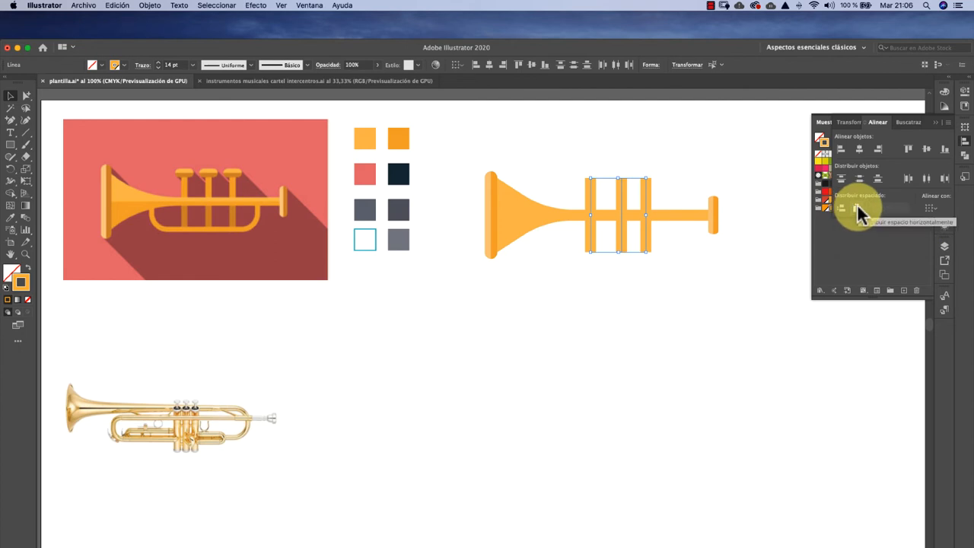
{"action": "left_click", "coordinate": [857, 203]}
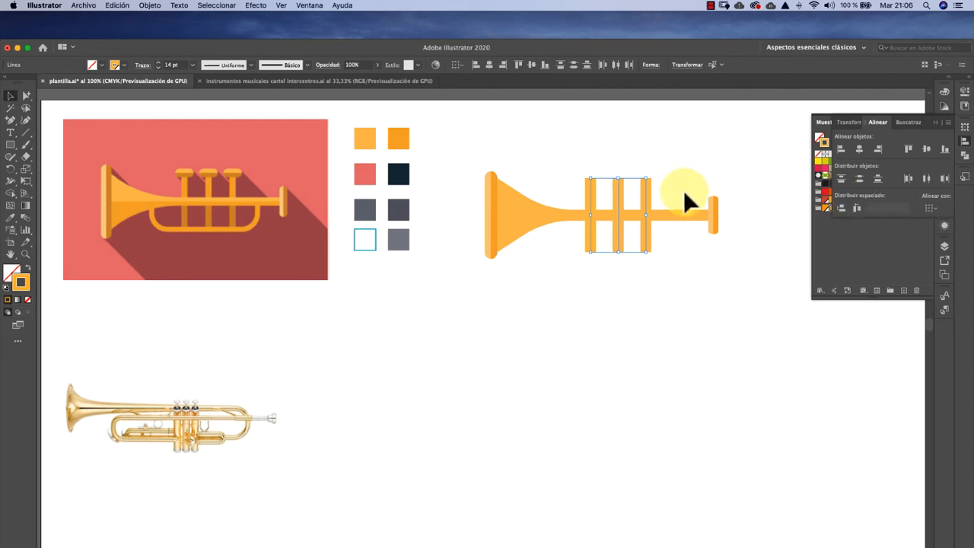
{"action": "left_click", "coordinate": [659, 148]}
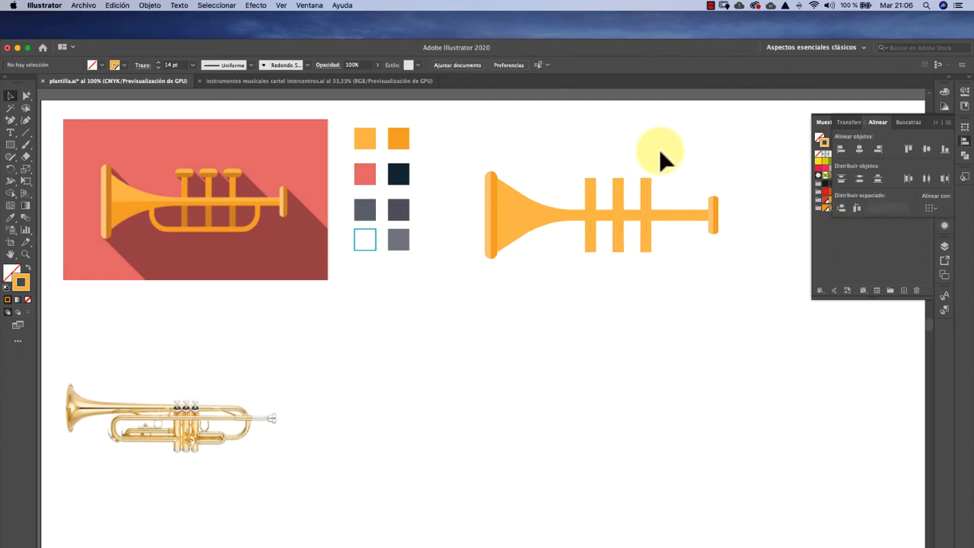
{"action": "left_click", "coordinate": [717, 216]}
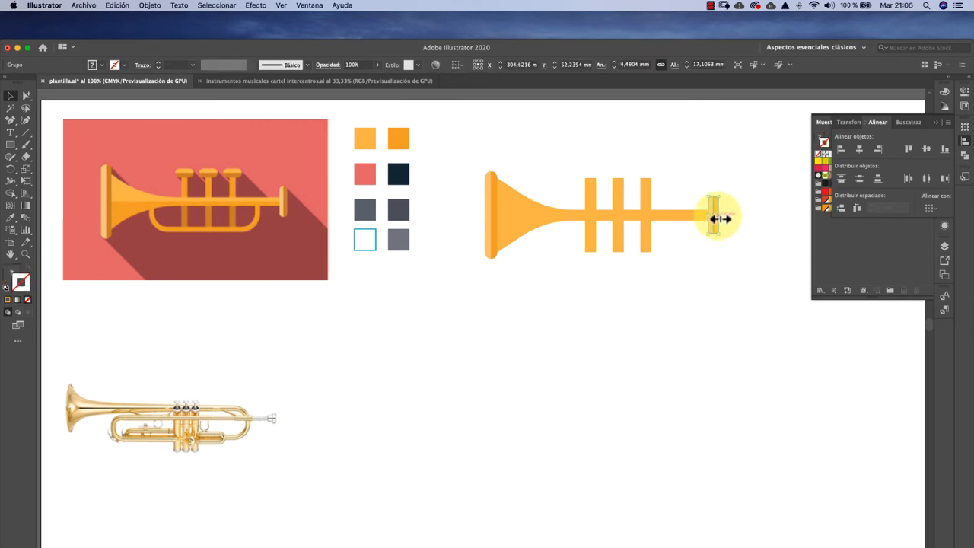
{"action": "left_click_drag", "start_coordinate": [720, 220], "coordinate": [712, 276]}
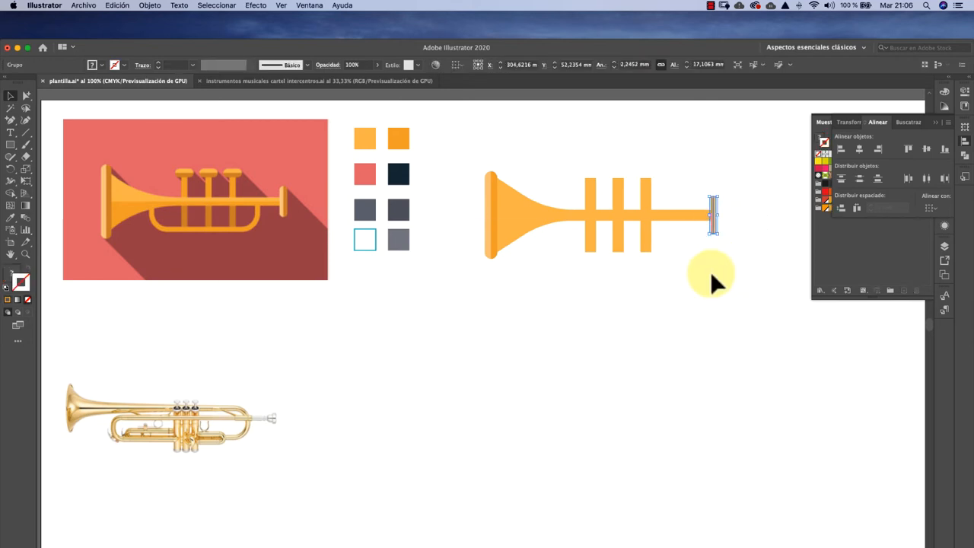
{"action": "key", "text": "super+z"}
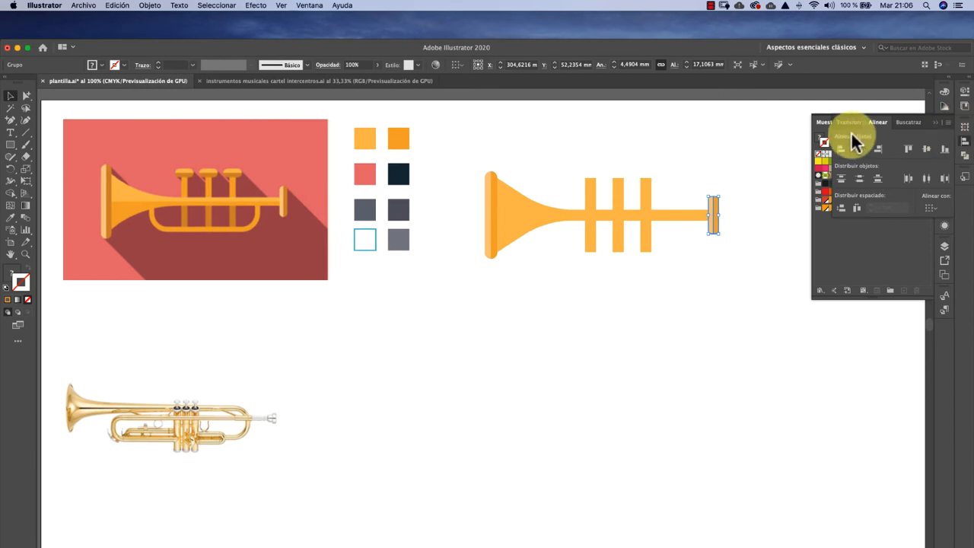
{"action": "left_click", "coordinate": [742, 148]}
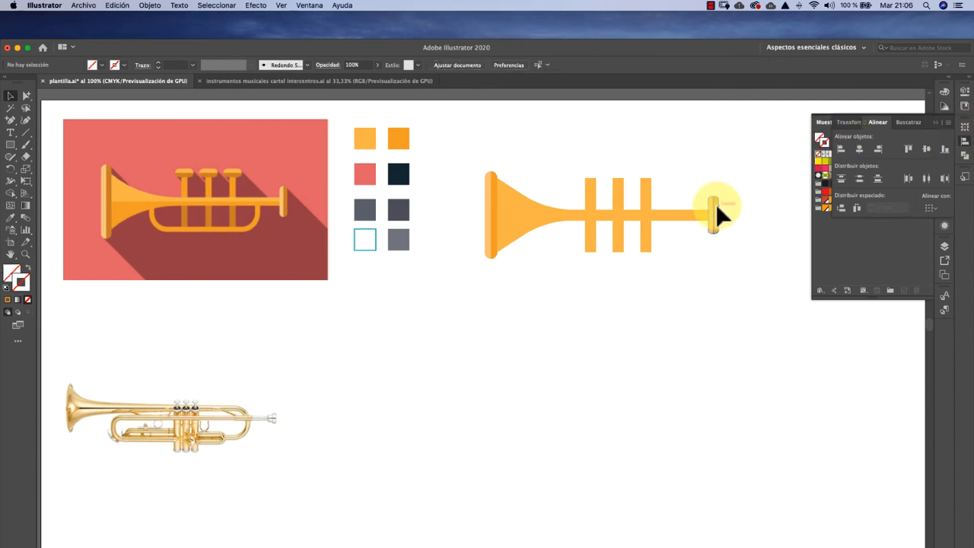
- Duplicate the mouthpiece, turn the copy horizontal, and place it as a cap about 12 by 4.5 mm atop the valve nearest the mouthpiece
{"action": "left_click_drag", "start_coordinate": [717, 216], "coordinate": [632, 178]}
{"action": "left_click", "coordinate": [711, 278]}
{"action": "left_click", "coordinate": [649, 149]}
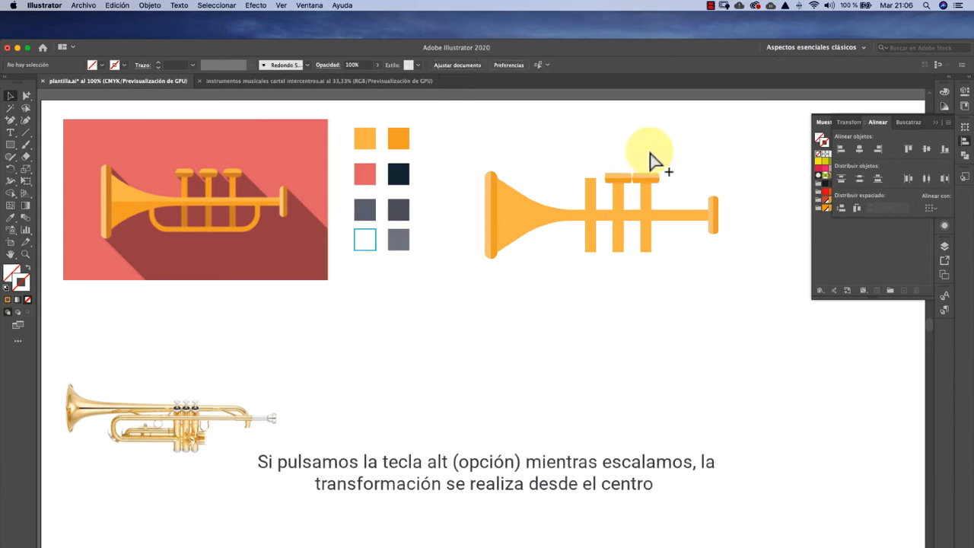
- Narrow the valve cap symmetrically from its centre to about 10.5 mm wide
{"action": "left_click", "coordinate": [648, 175]}
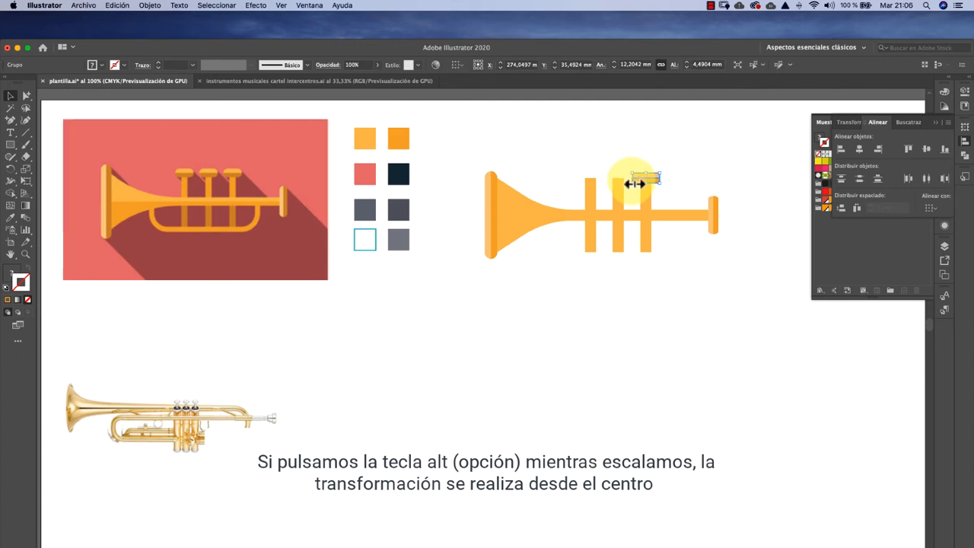
{"action": "left_click_drag", "start_coordinate": [632, 180], "coordinate": [636, 181]}
{"action": "left_click", "coordinate": [664, 150]}
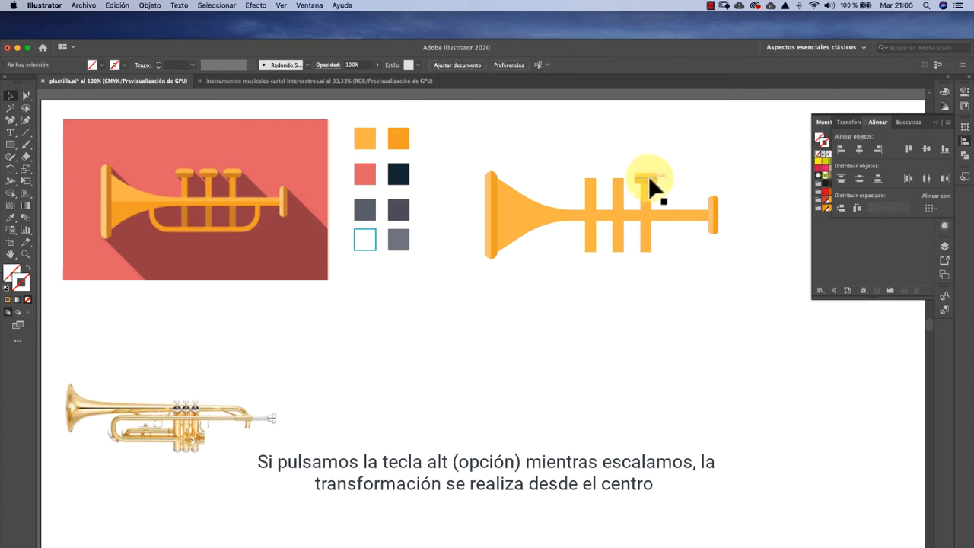
- Duplicate the cap onto the middle valve and repeat the transformation to cap the valve nearest the bell
{"action": "left_click_drag", "start_coordinate": [649, 175], "coordinate": [631, 166]}
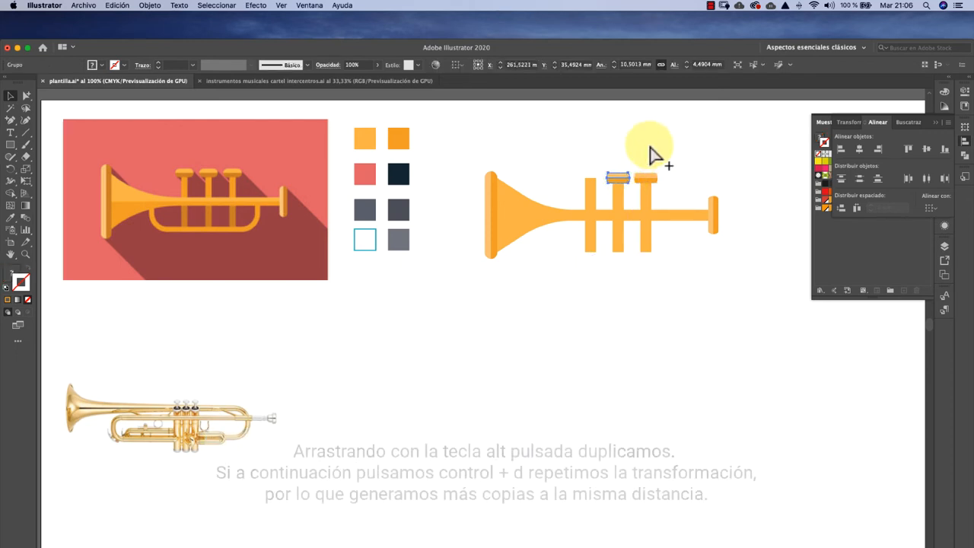
{"action": "key", "text": "ctrl+d"}
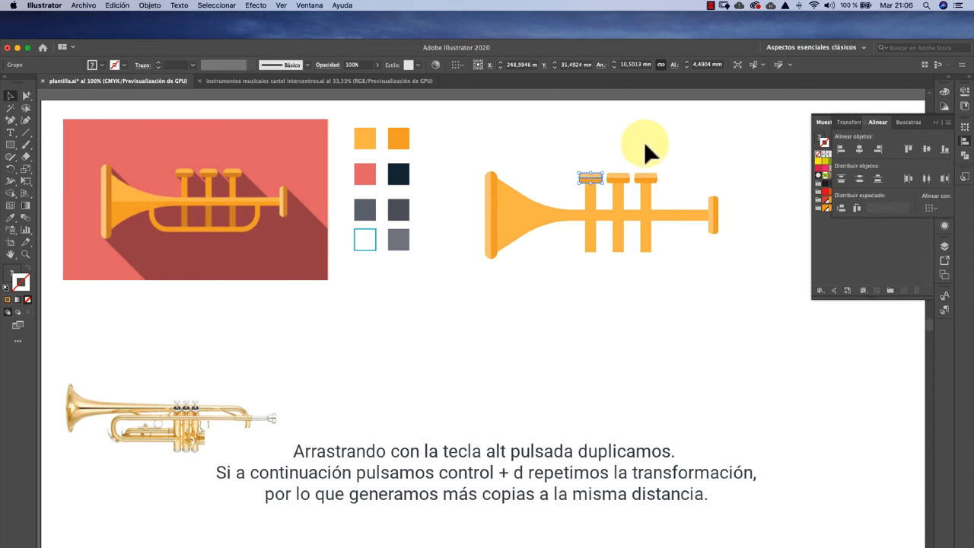
{"action": "left_click", "coordinate": [641, 142]}
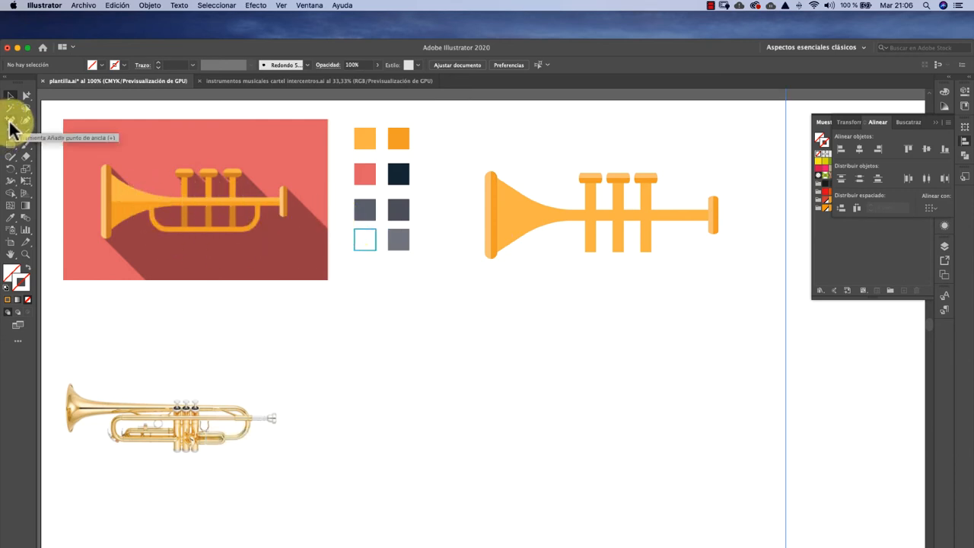
- Draw an open U-shaped Pen path about 64.5 mm wide beneath the tube and copy the valve line's stroke appearance onto it
{"action": "left_click_drag", "start_coordinate": [9, 122], "coordinate": [72, 120]}
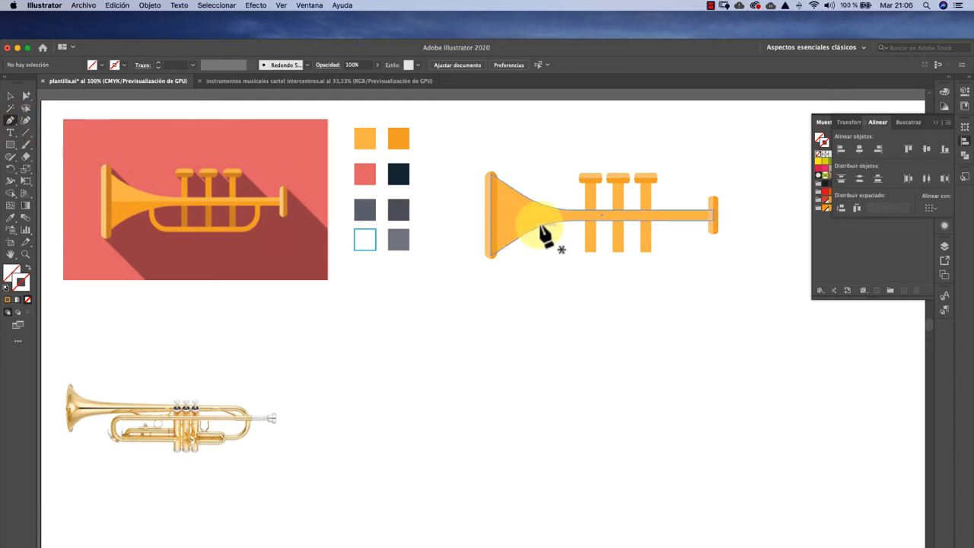
{"action": "left_click_drag", "start_coordinate": [540, 226], "coordinate": [540, 253]}
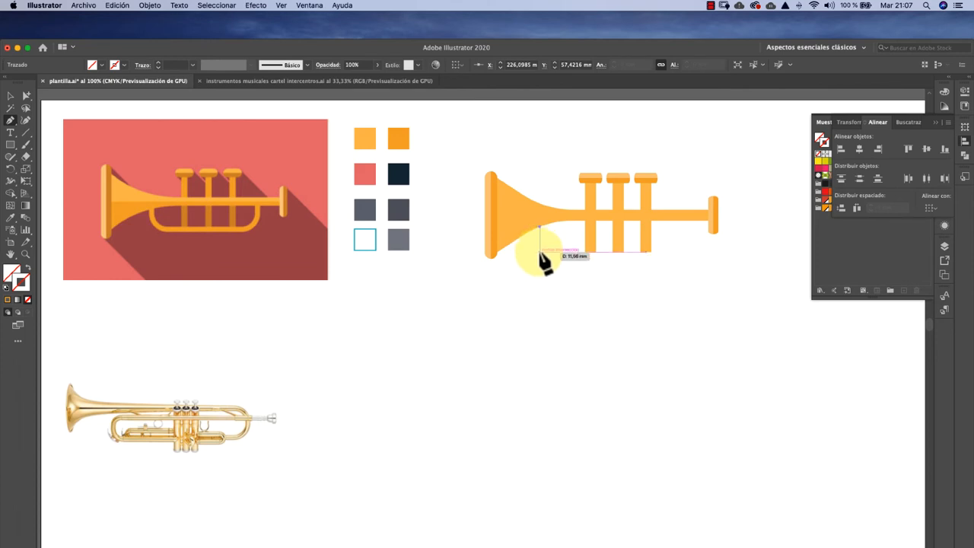
{"action": "left_click", "coordinate": [540, 251]}
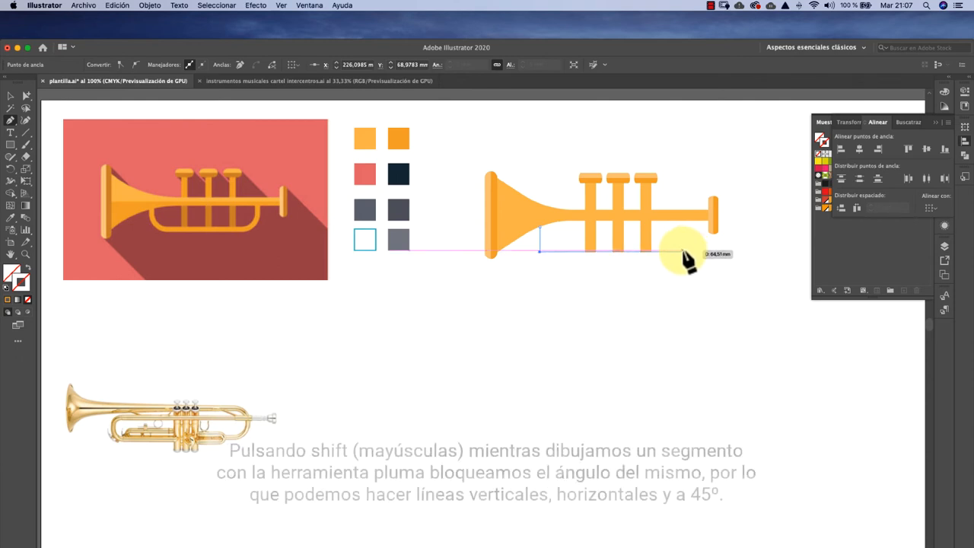
{"action": "left_click", "coordinate": [684, 251]}
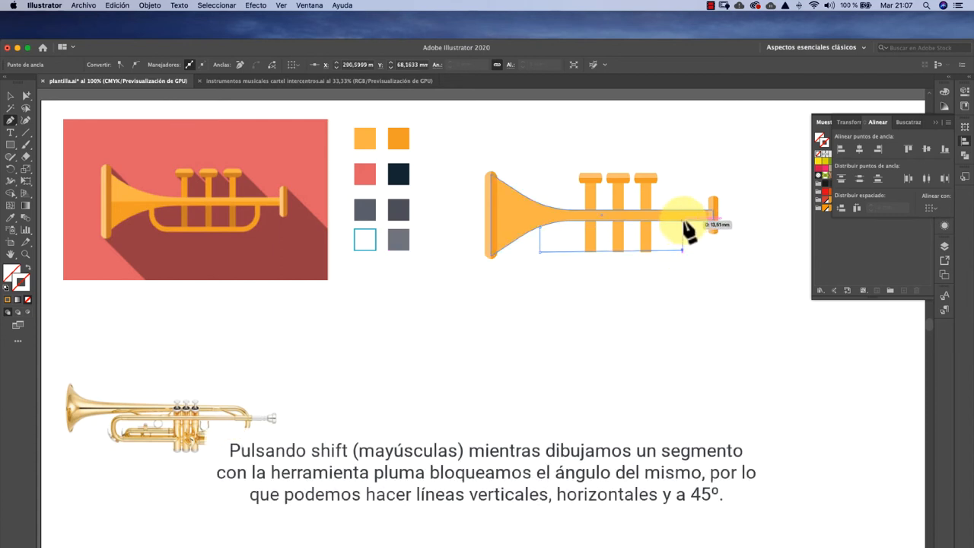
{"action": "left_click", "coordinate": [683, 221]}
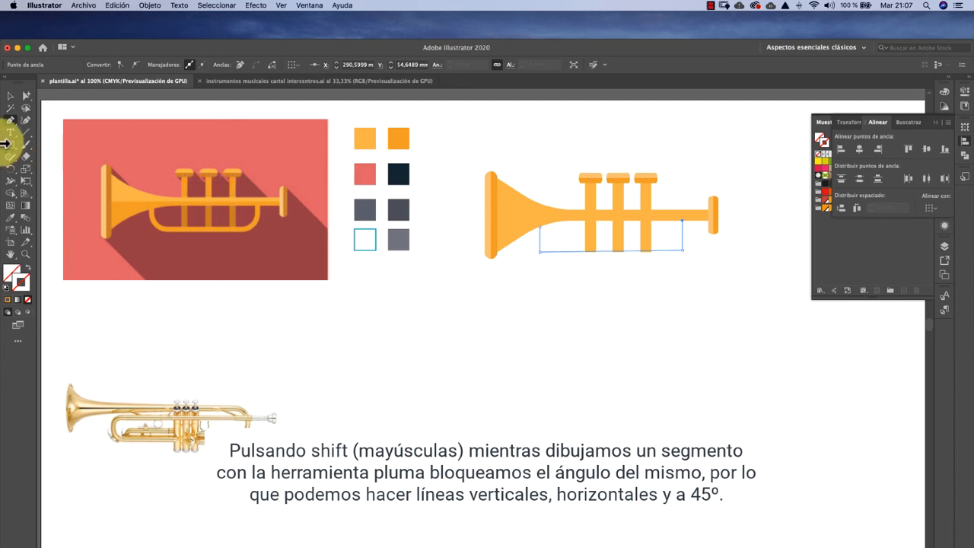
{"action": "left_click", "coordinate": [11, 217]}
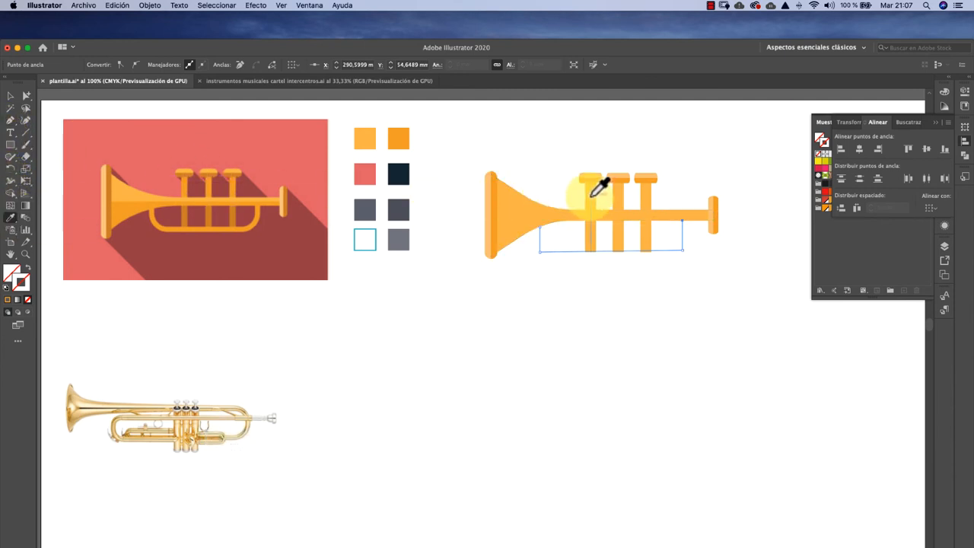
{"action": "left_click", "coordinate": [595, 194]}
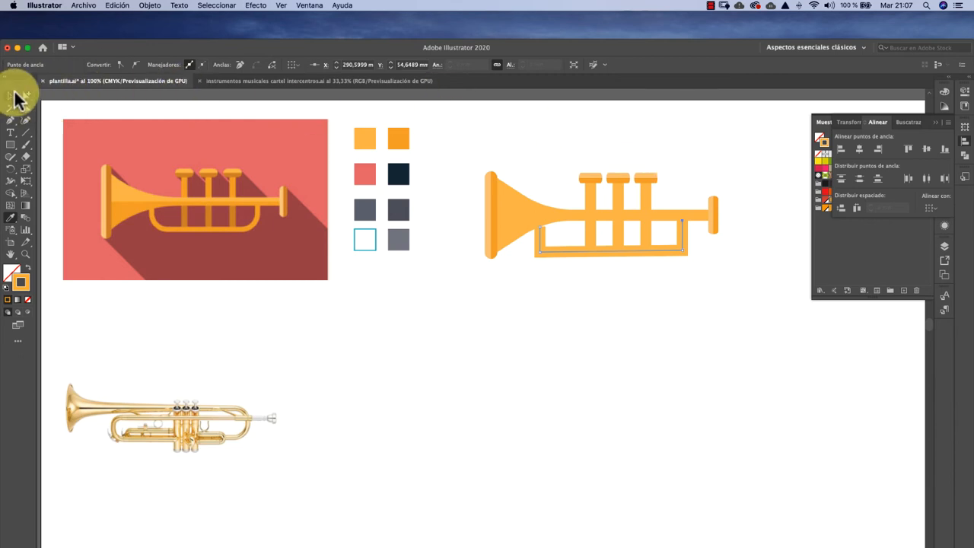
- Set the stroke weight of the U-shaped lower tubing path to 10 pt
{"action": "left_click", "coordinate": [14, 102]}
{"action": "left_click", "coordinate": [560, 260]}
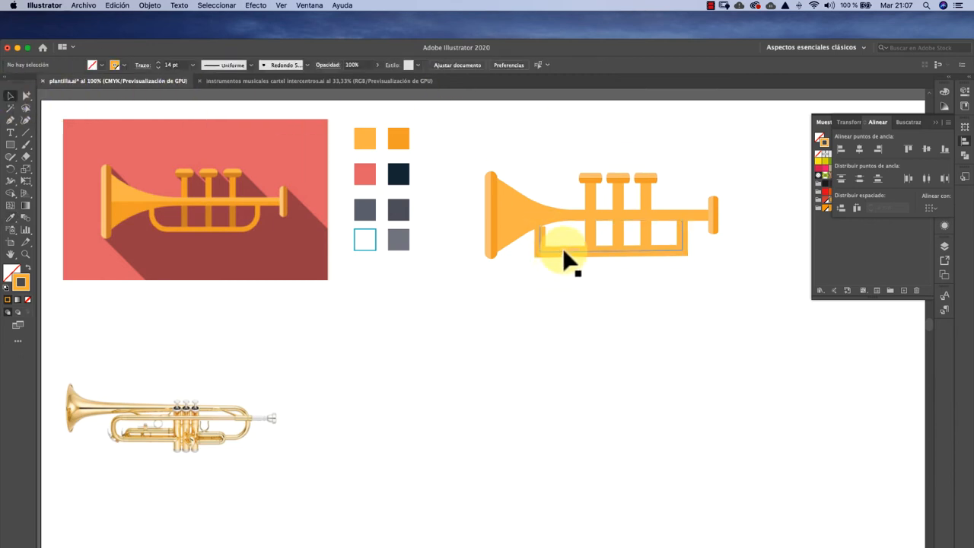
{"action": "left_click", "coordinate": [565, 249]}
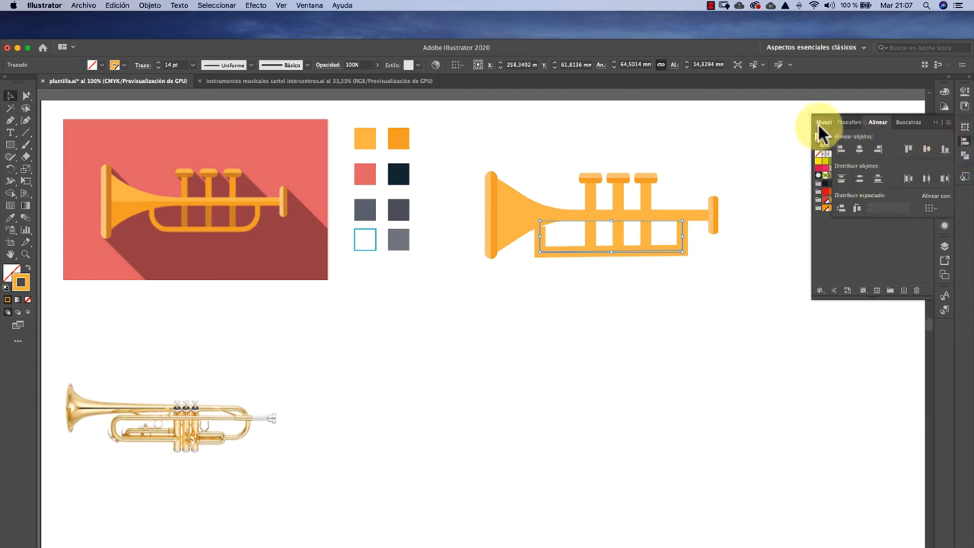
{"action": "left_click", "coordinate": [965, 92]}
{"action": "left_click", "coordinate": [913, 214]}
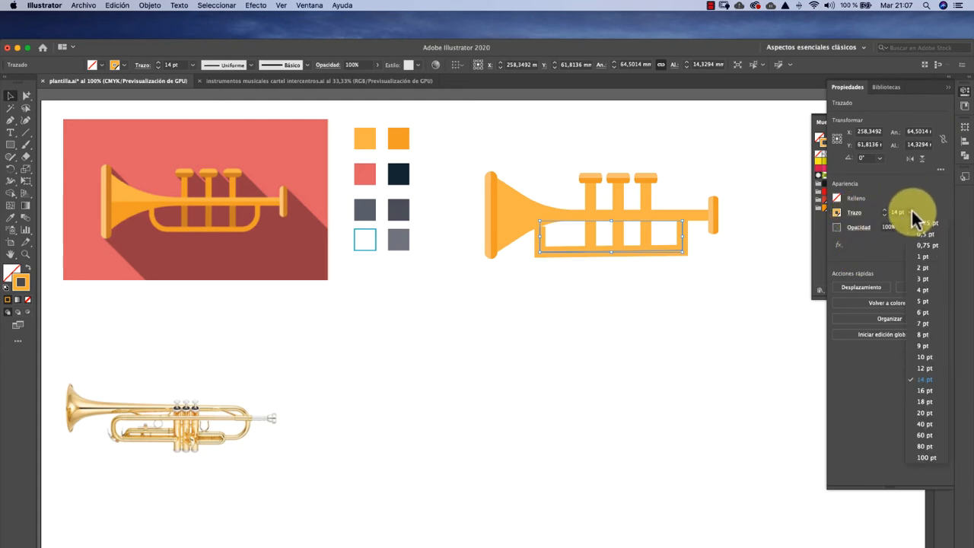
{"action": "left_click", "coordinate": [924, 335]}
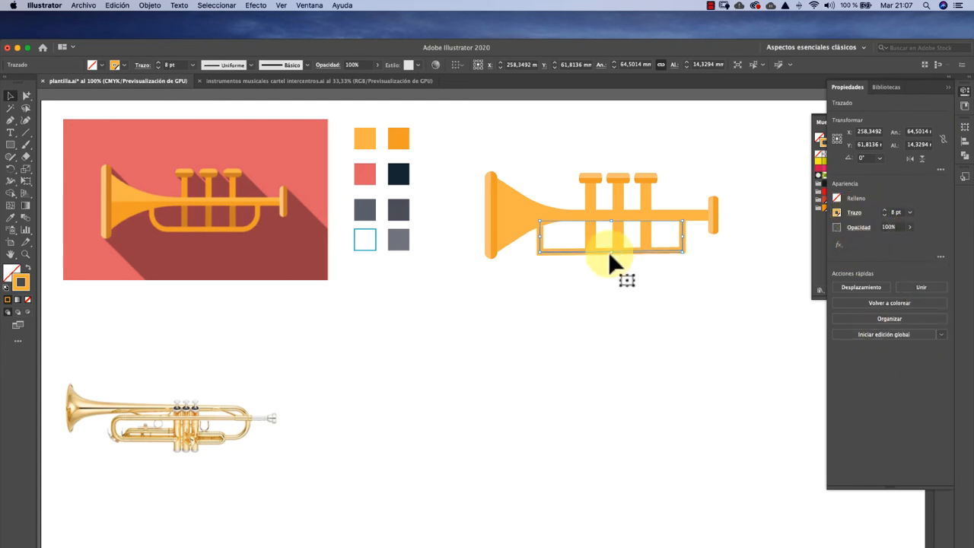
{"action": "left_click", "coordinate": [911, 212]}
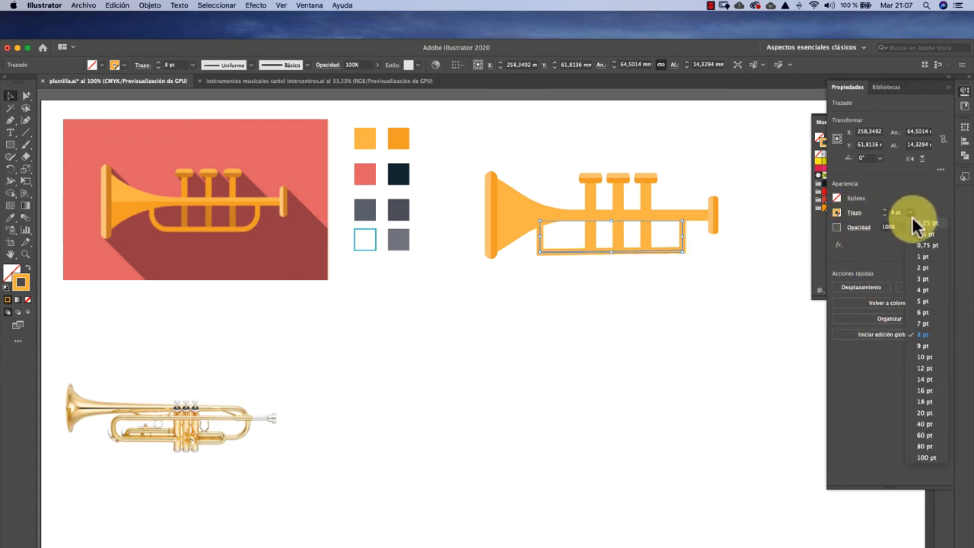
{"action": "left_click", "coordinate": [923, 356]}
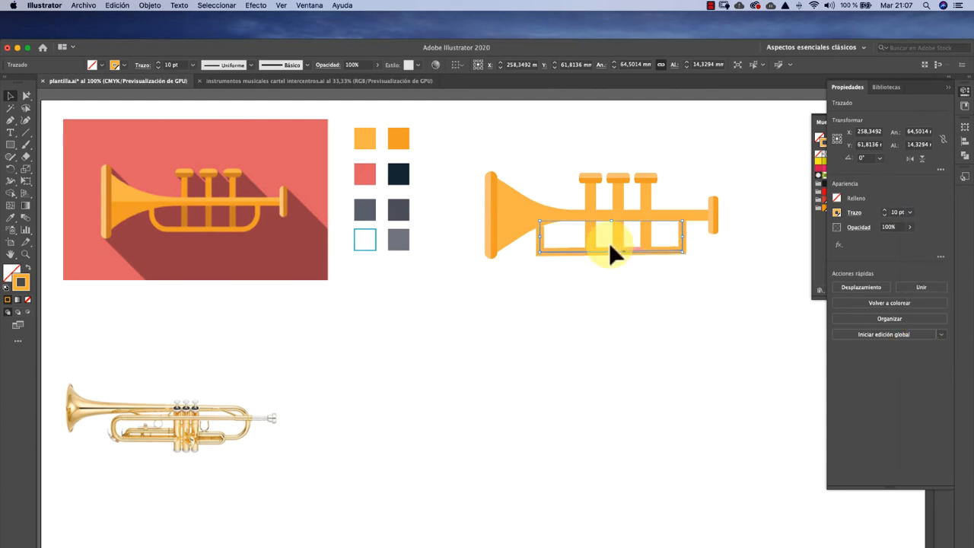
- Round both lower corners of the U-shaped tubing path to a radius of about 8.5 mm
{"action": "left_click", "coordinate": [27, 95]}
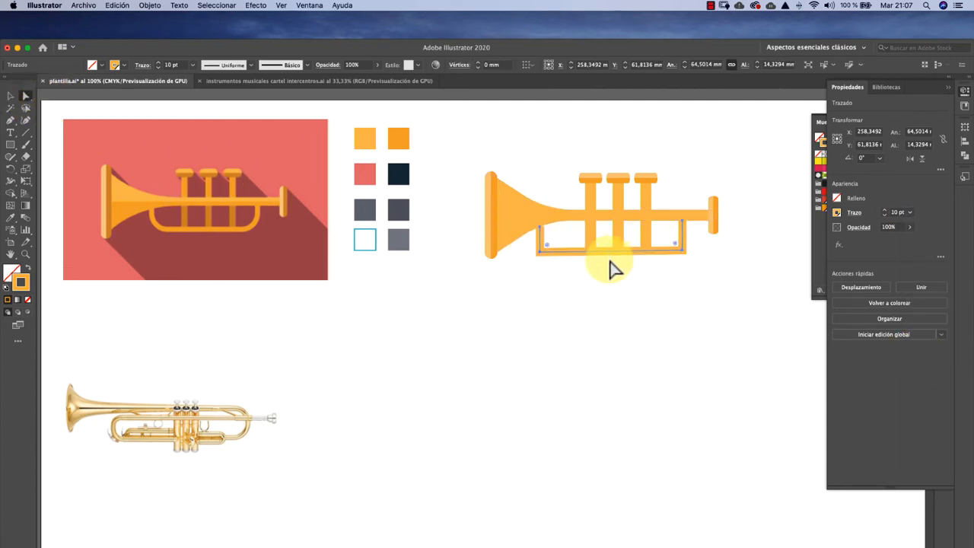
{"action": "left_click_drag", "start_coordinate": [550, 251], "coordinate": [561, 240]}
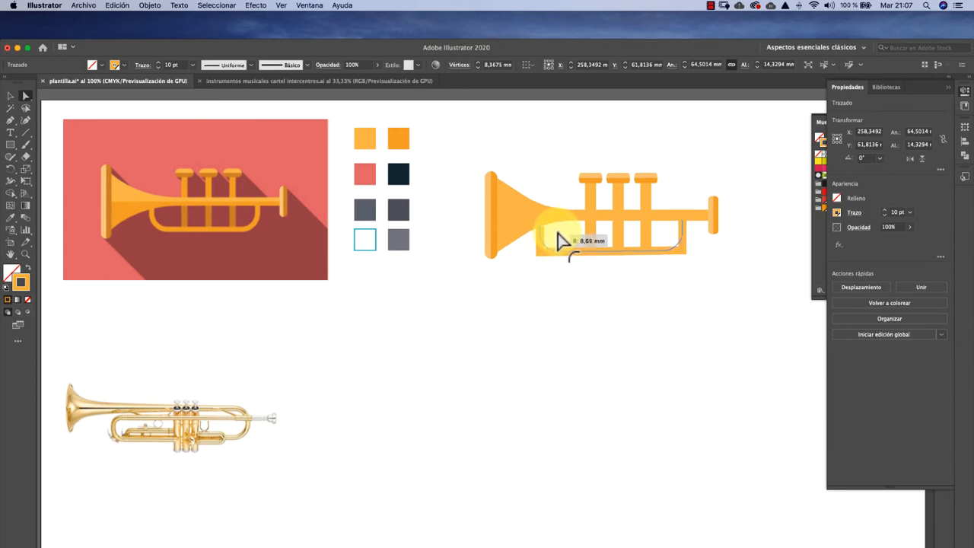
{"action": "left_click", "coordinate": [576, 322]}
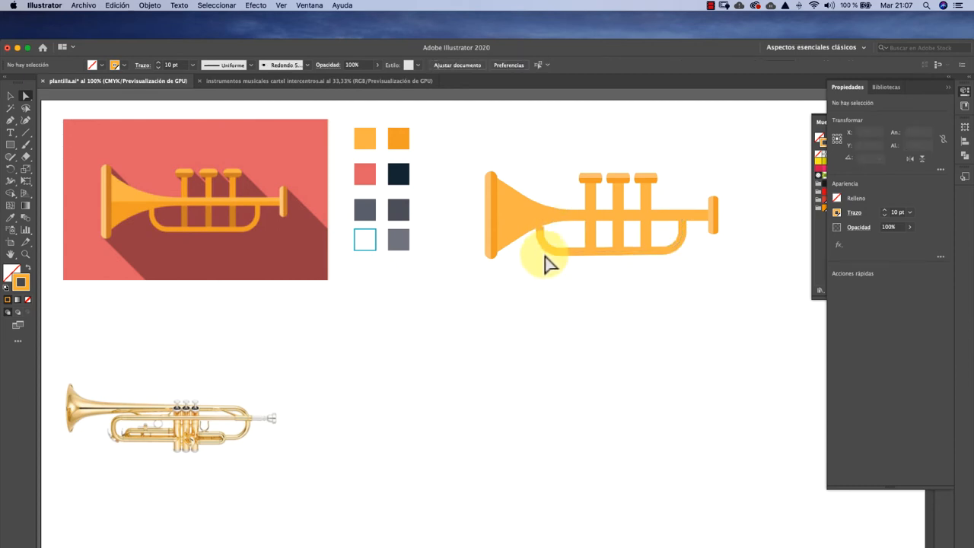
- Extend the tubing loop's open end nearest the bell straight upward until it meets the trumpet body
{"action": "left_click", "coordinate": [541, 229]}
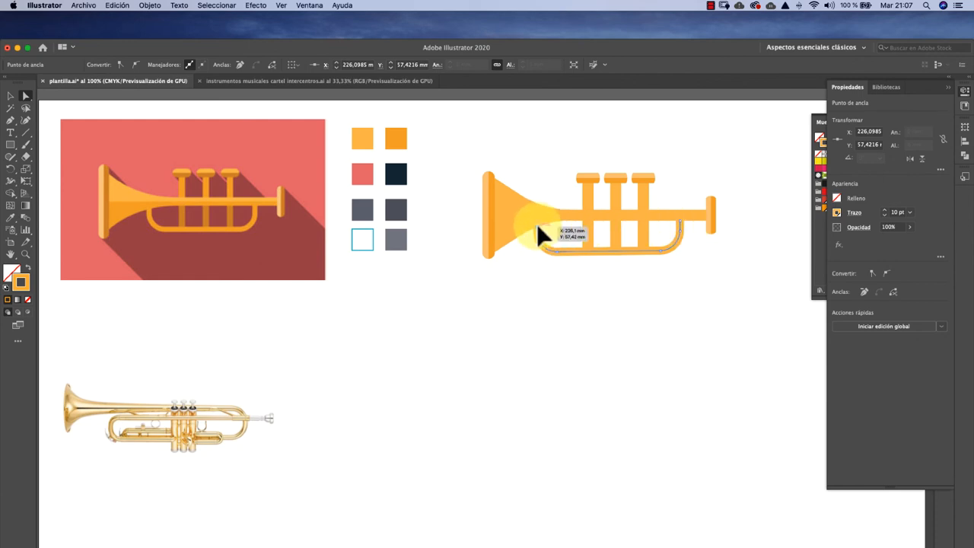
{"action": "left_click_drag", "start_coordinate": [537, 218], "coordinate": [537, 219]}
{"action": "left_click", "coordinate": [548, 279]}
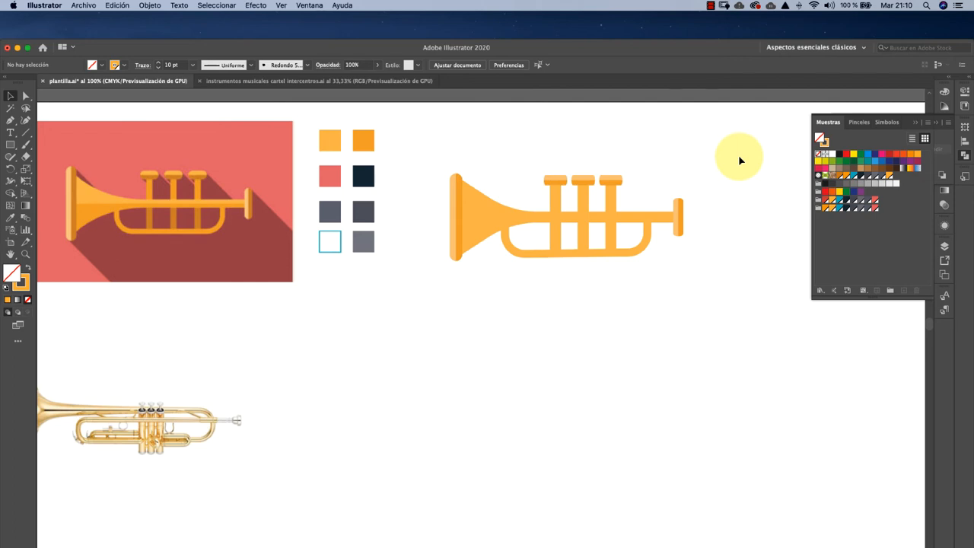
- Show the guides and draw a horizontal line about 150 mm long through the trumpet's centre, overshooting both ends
{"action": "key", "text": "super+semicolon"}
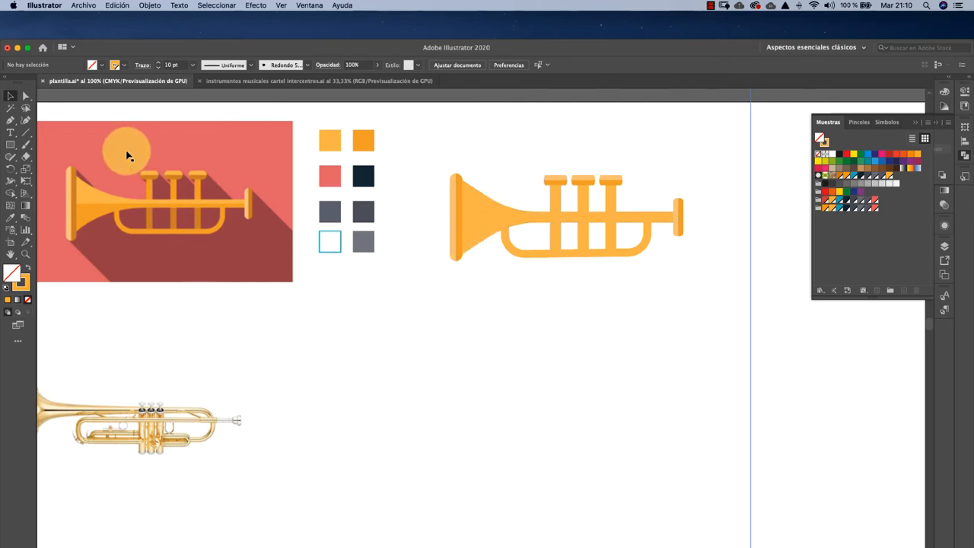
{"action": "left_click", "coordinate": [24, 135]}
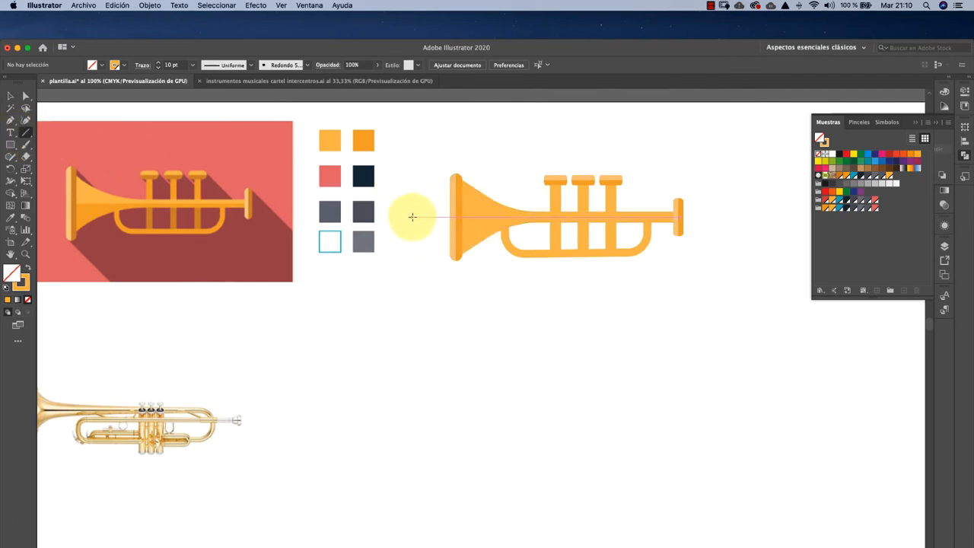
{"action": "left_click_drag", "start_coordinate": [412, 217], "coordinate": [743, 216]}
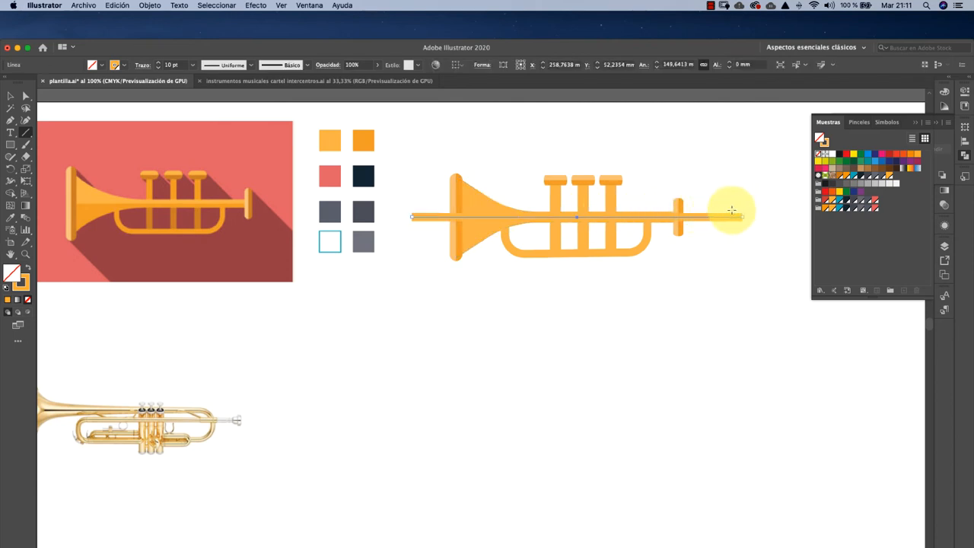
- Give the horizontal centre line a red stroke 0.25 pt thick
{"action": "left_click", "coordinate": [193, 65]}
{"action": "left_click", "coordinate": [195, 75]}
{"action": "left_click", "coordinate": [115, 65]}
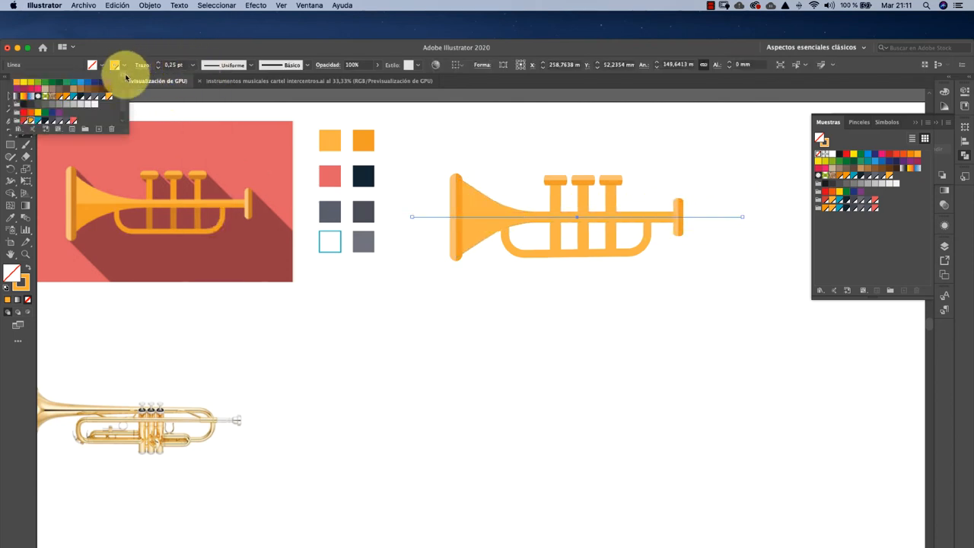
{"action": "left_click", "coordinate": [87, 83]}
{"action": "left_click", "coordinate": [69, 67]}
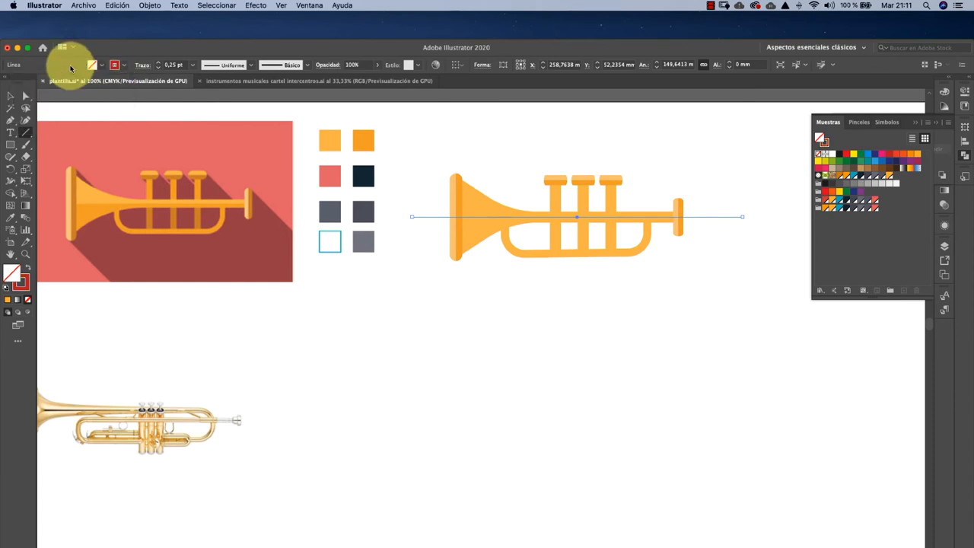
- Divide the bell-and-tube shape into upper and lower halves along the centre line with the Pathfinder Divide operation
{"action": "left_click", "coordinate": [11, 96]}
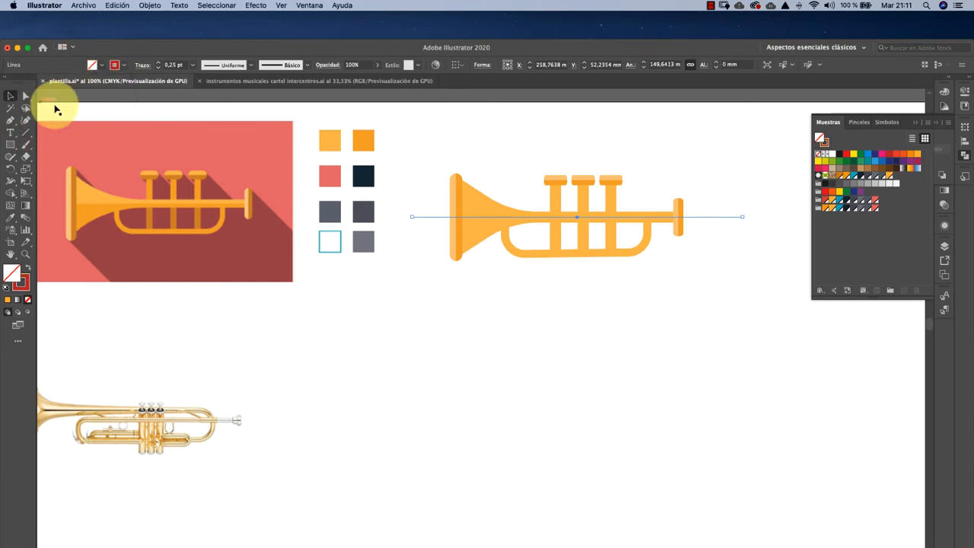
{"action": "left_click", "coordinate": [453, 150]}
{"action": "left_click", "coordinate": [438, 217]}
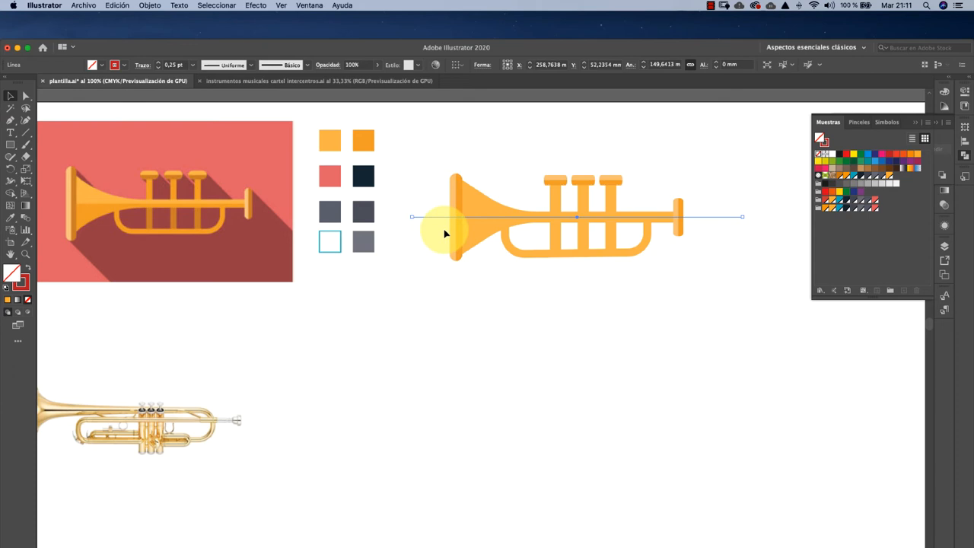
{"action": "left_click", "coordinate": [472, 213], "text": "shift"}
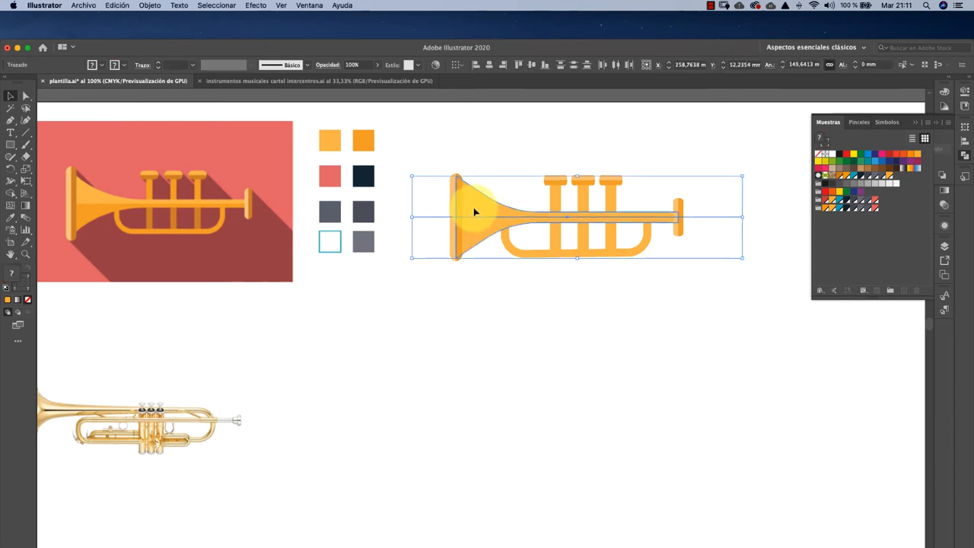
{"action": "left_click", "coordinate": [965, 155]}
{"action": "left_click", "coordinate": [843, 176]}
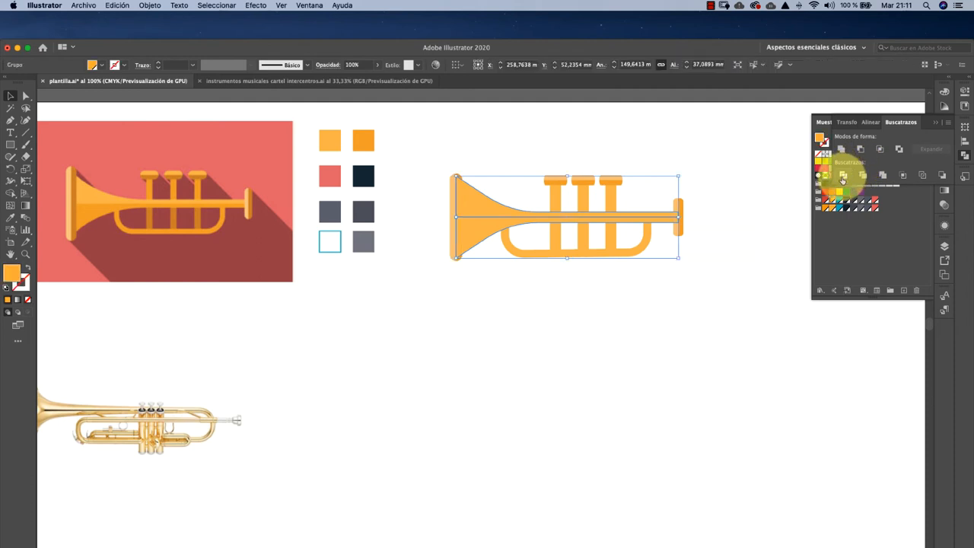
{"action": "left_click", "coordinate": [713, 179]}
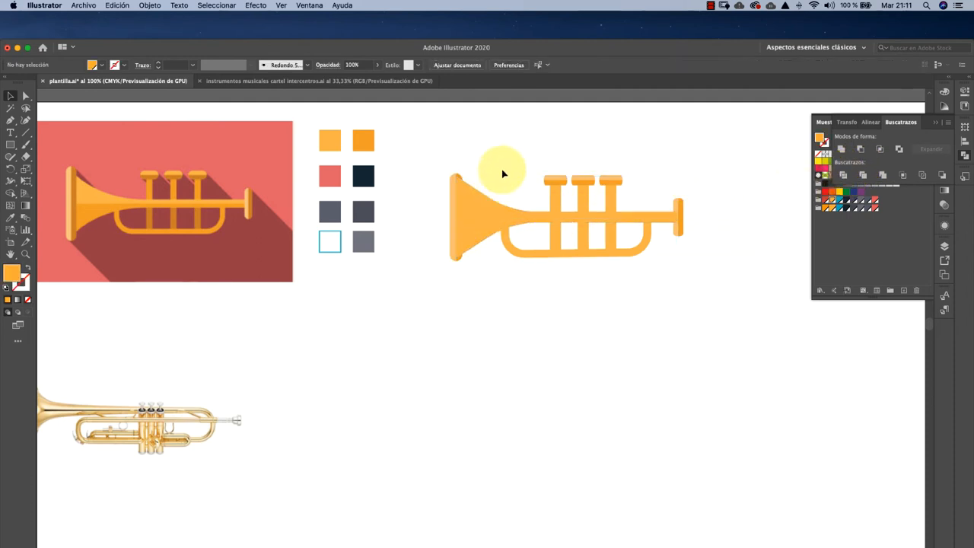
- Send the divided bell-and-tube group to the back, behind the rim, mouthpiece and valves
{"action": "left_click", "coordinate": [470, 205]}
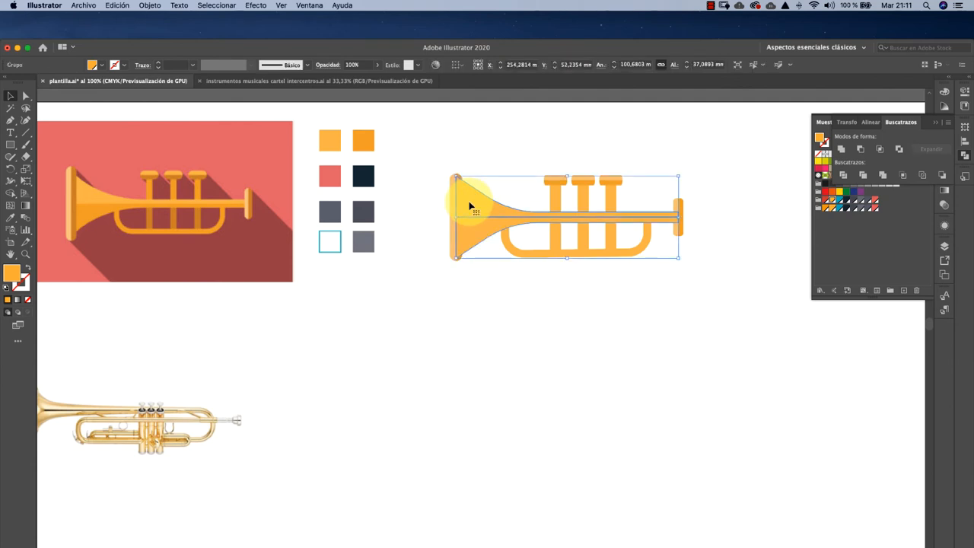
{"action": "right_click", "coordinate": [470, 206]}
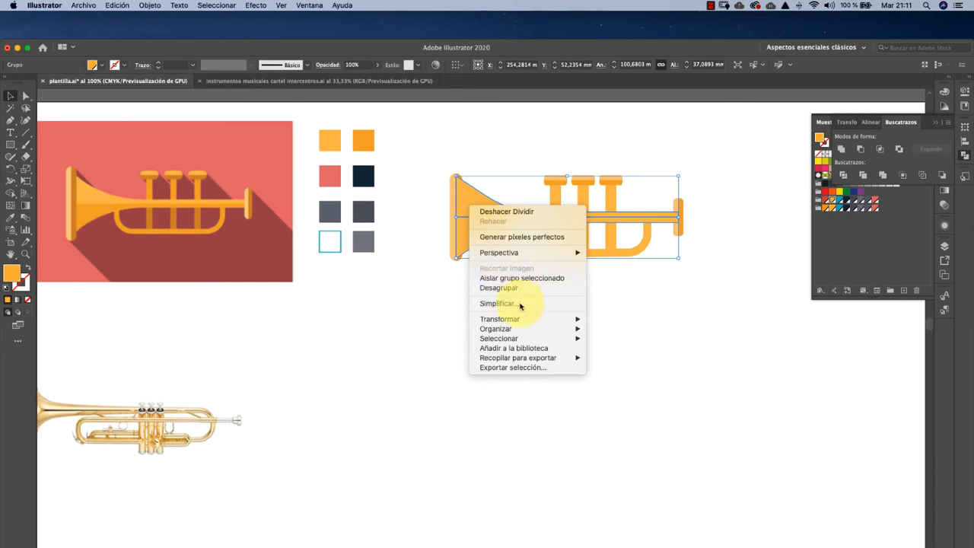
{"action": "mouse_move", "coordinate": [531, 332]}
{"action": "left_click", "coordinate": [609, 360]}
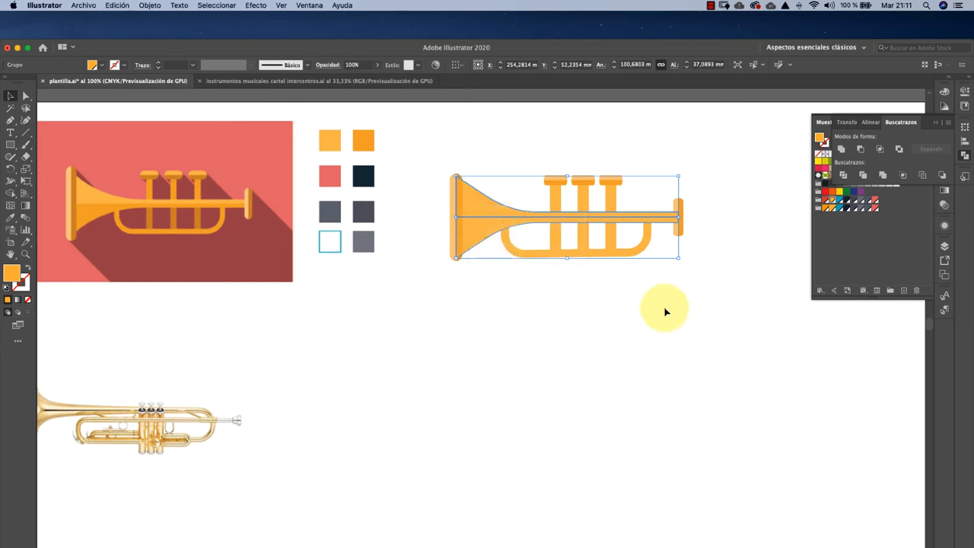
{"action": "left_click", "coordinate": [694, 284]}
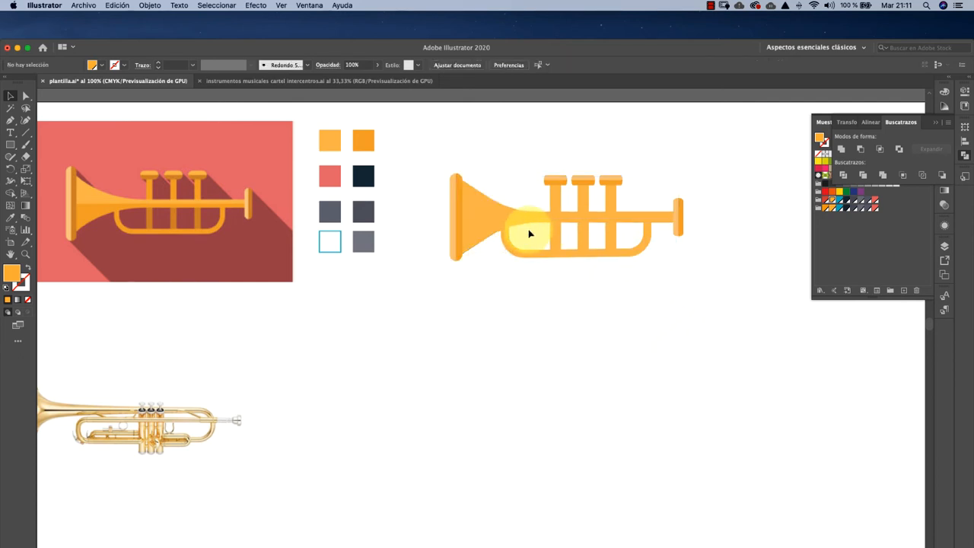
- Draw another horizontal line about 147 mm long through the trumpet's centre, crossing the three valves
{"action": "left_click", "coordinate": [26, 132]}
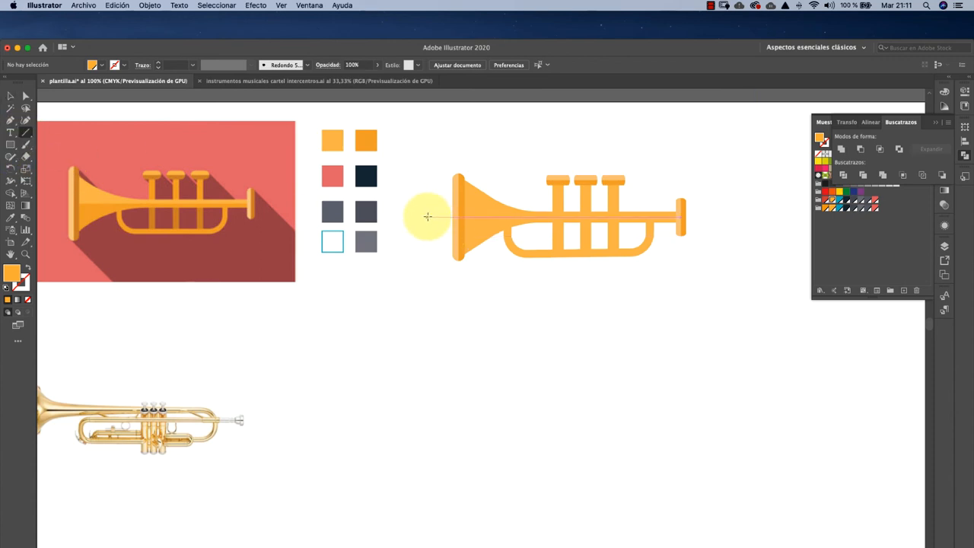
{"action": "left_click_drag", "start_coordinate": [428, 217], "coordinate": [752, 217]}
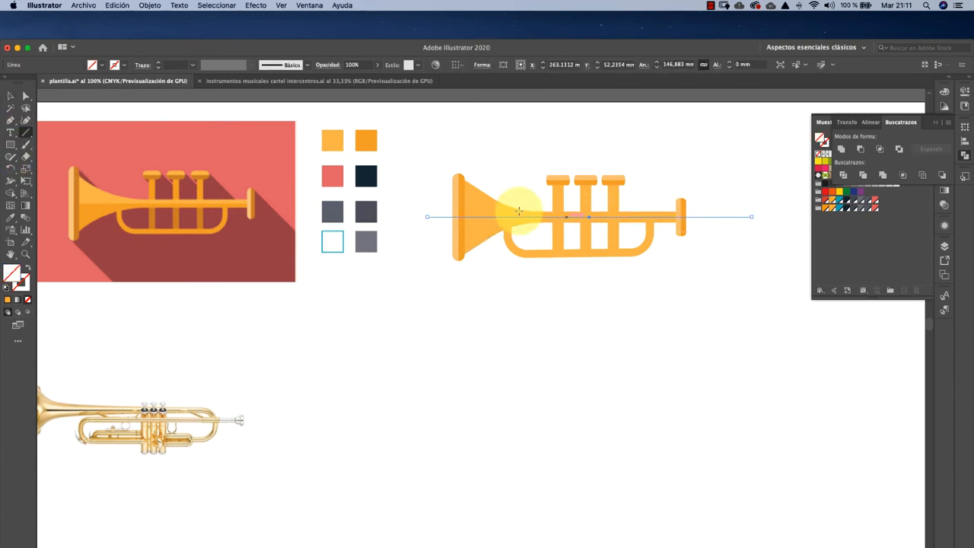
{"action": "left_click", "coordinate": [12, 96]}
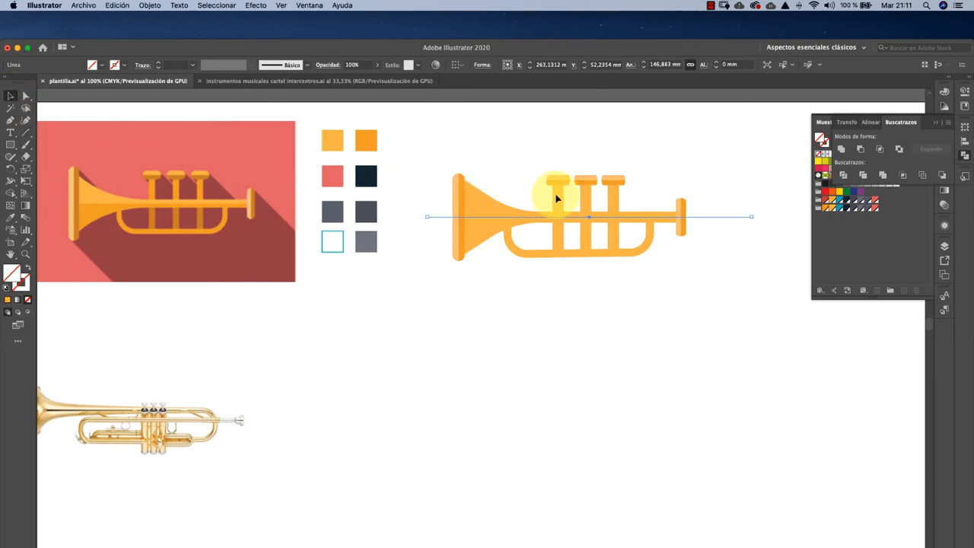
- Try to divide the three valve lines along the new horizontal line with Pathfinder Divide
{"action": "left_click", "coordinate": [562, 199], "text": "shift"}
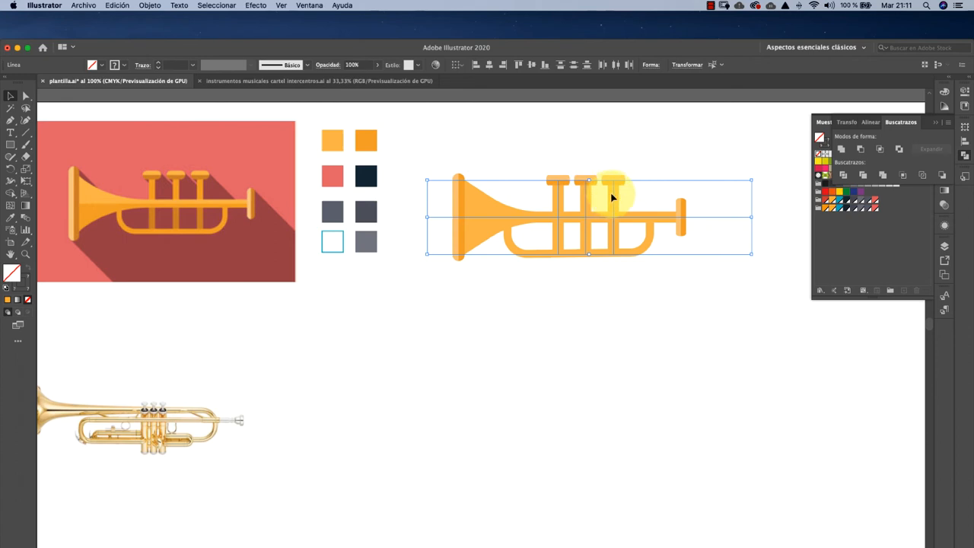
{"action": "left_click", "coordinate": [844, 175]}
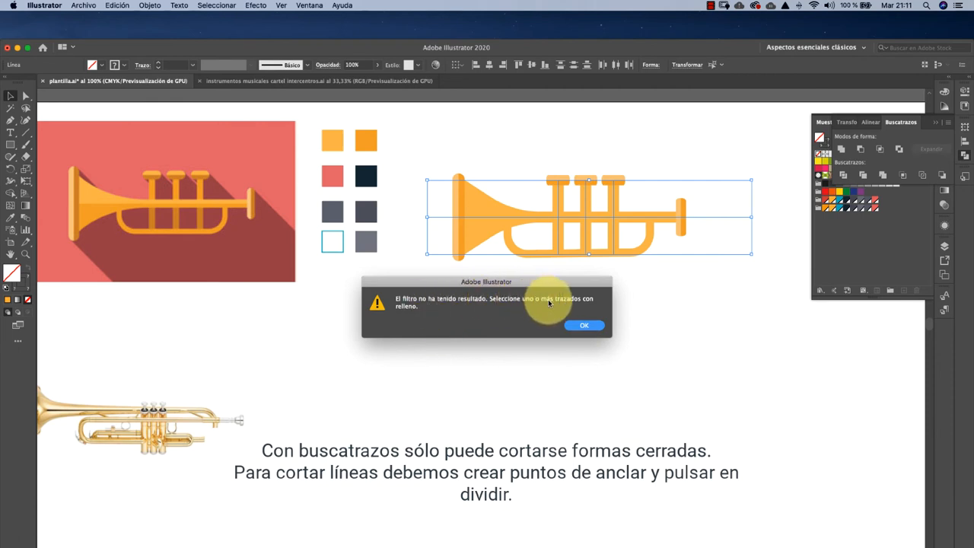
{"action": "left_click", "coordinate": [580, 327]}
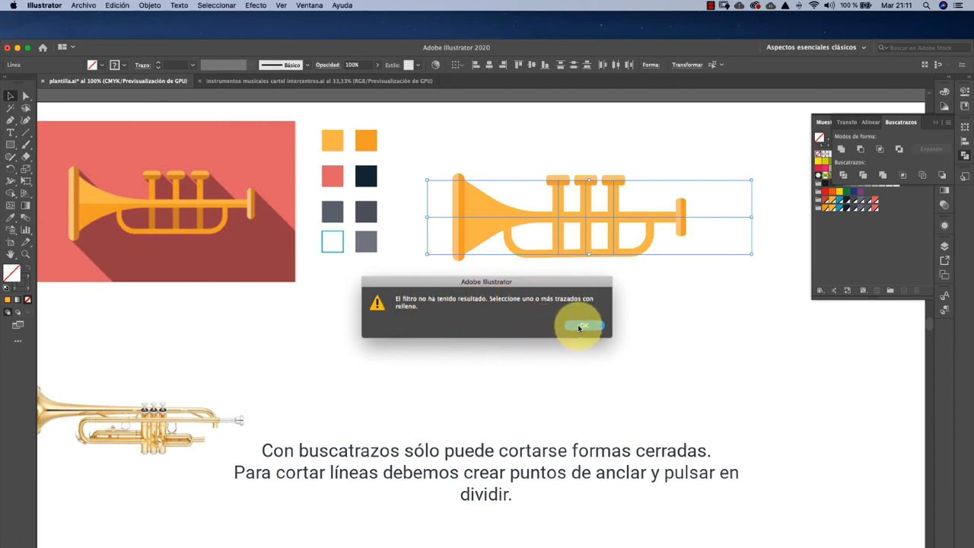
{"action": "left_click", "coordinate": [561, 337]}
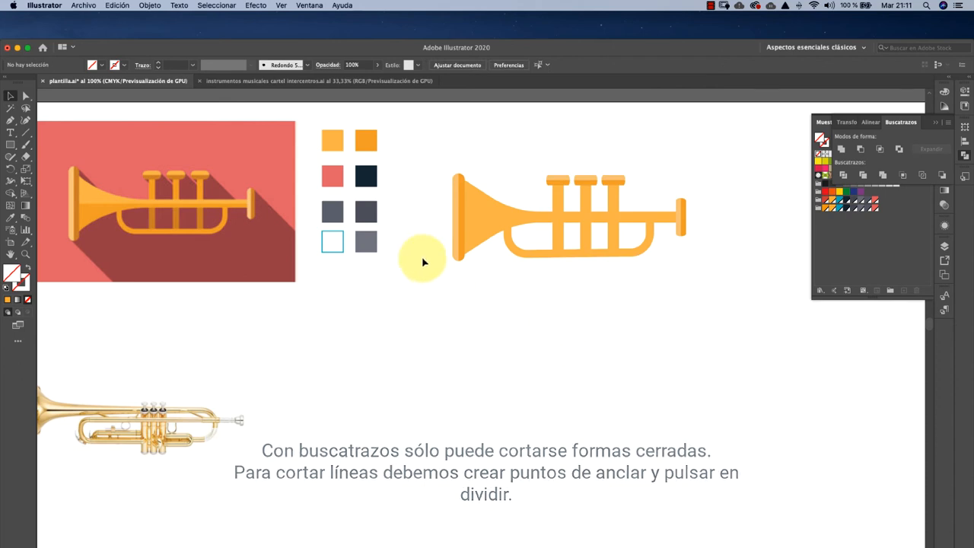
- Apply a red stroke colour to the new horizontal line crossing the valves
{"action": "left_click_drag", "start_coordinate": [421, 199], "coordinate": [432, 250]}
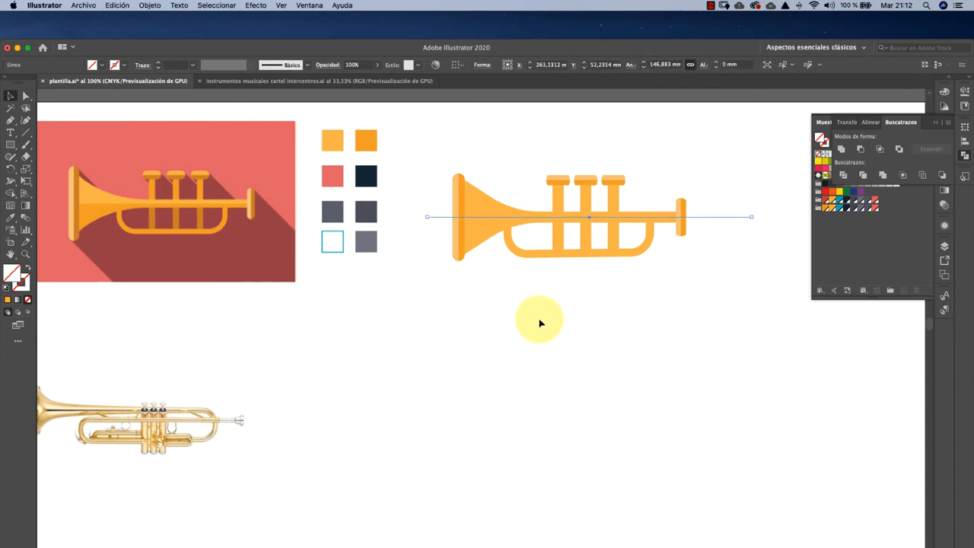
{"action": "left_click", "coordinate": [124, 68]}
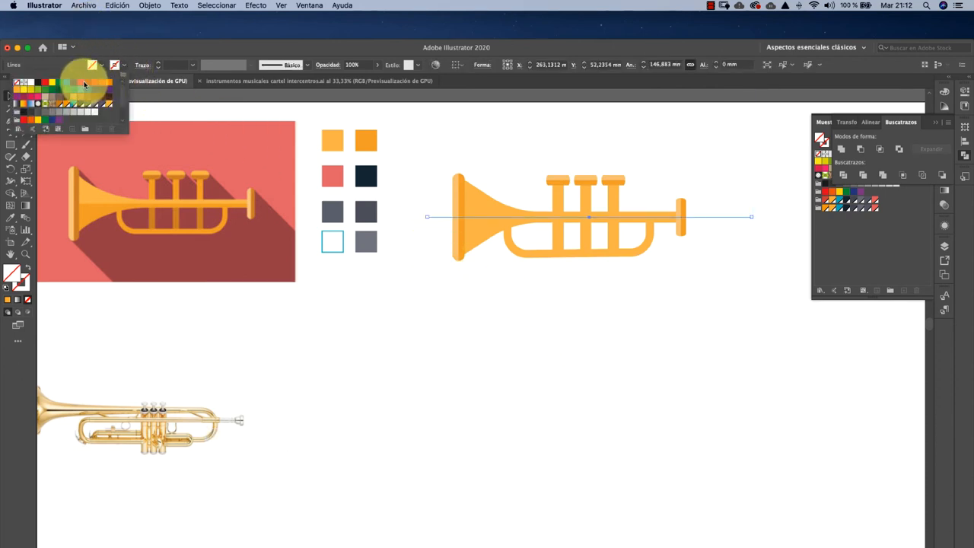
{"action": "left_click", "coordinate": [86, 84]}
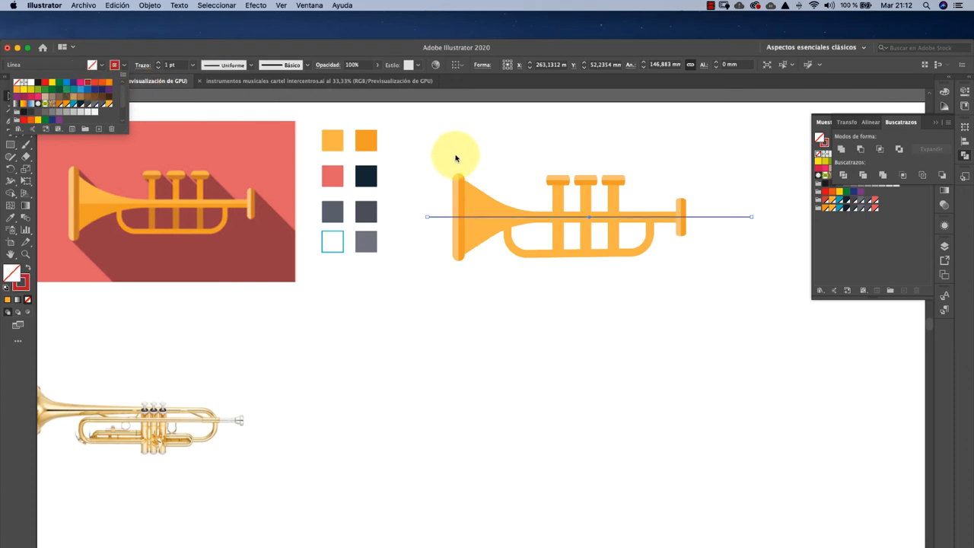
- Expand the strokes of the three valve lines into filled shapes, keeping both fill and stroke selected in the Expand options
{"action": "left_click", "coordinate": [460, 151]}
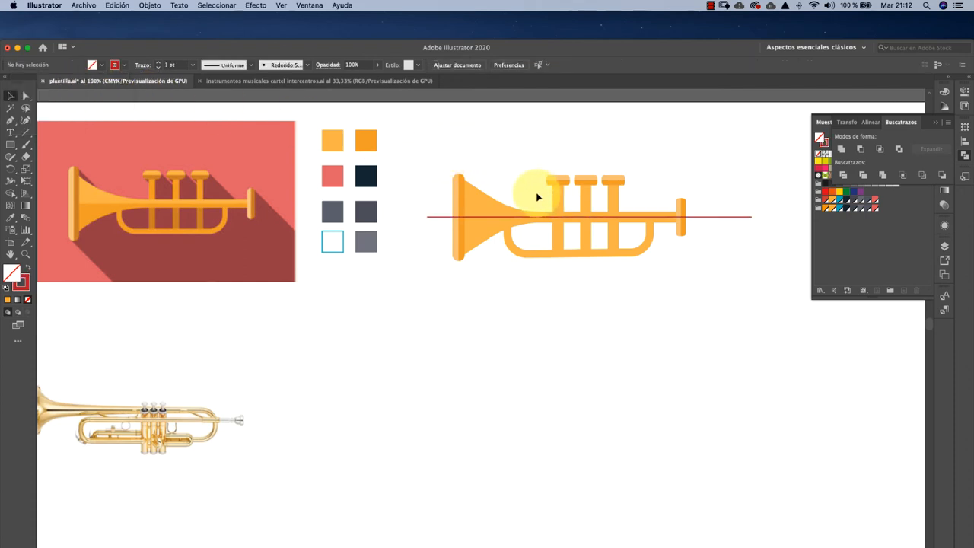
{"action": "left_click", "coordinate": [631, 201]}
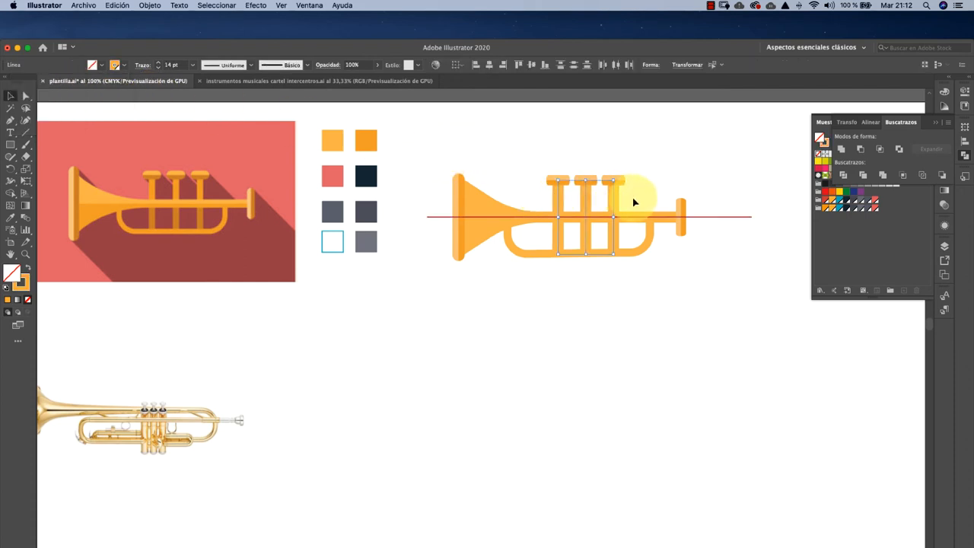
{"action": "left_click", "coordinate": [150, 5]}
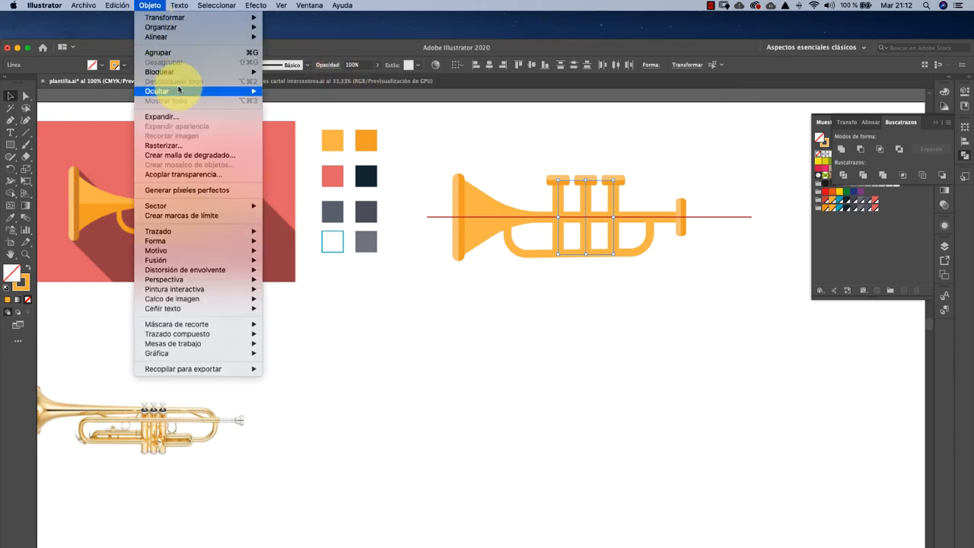
{"action": "left_click", "coordinate": [183, 116]}
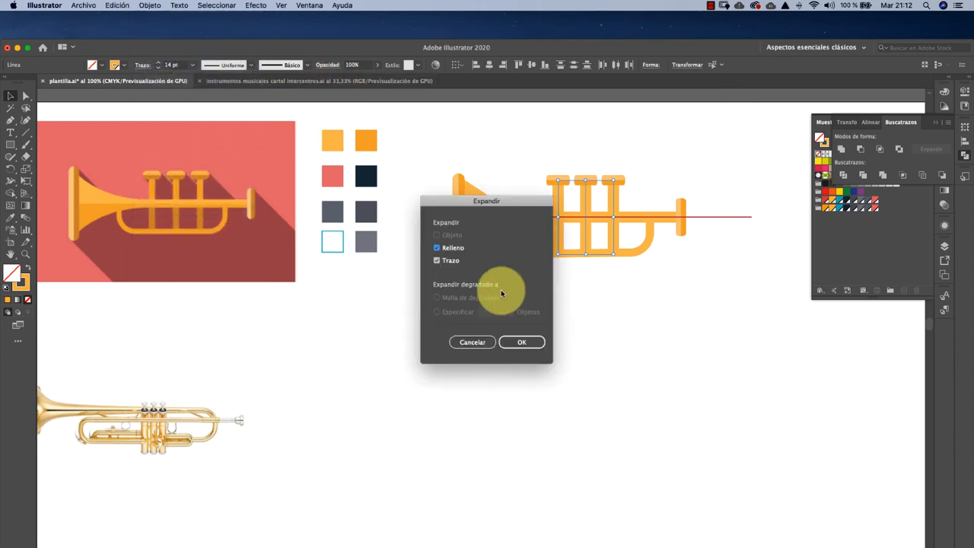
{"action": "left_click", "coordinate": [522, 341]}
{"action": "left_click", "coordinate": [501, 153]}
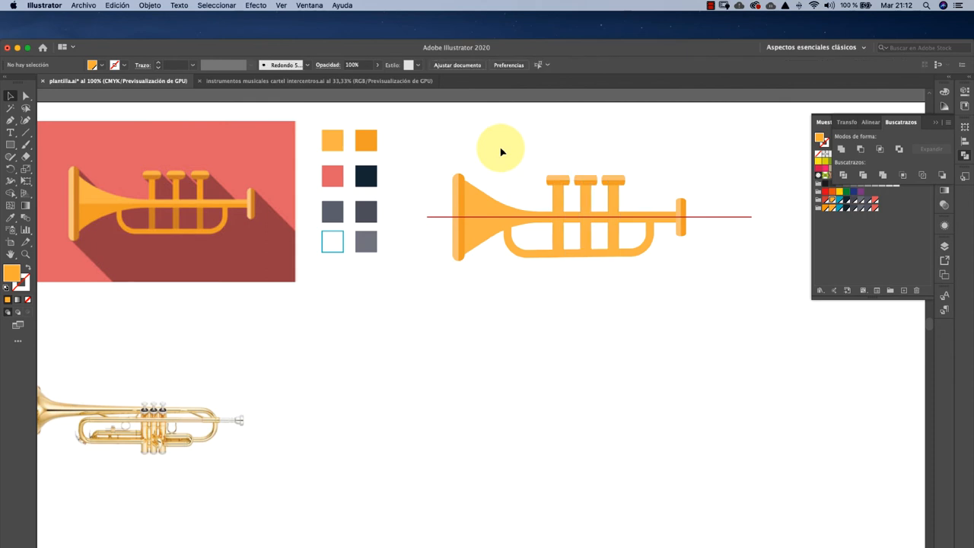
- Divide the three expanded valve shapes along the red horizontal line with Pathfinder Divide
{"action": "left_click", "coordinate": [556, 201]}
{"action": "left_click_drag", "start_coordinate": [534, 199], "coordinate": [636, 207]}
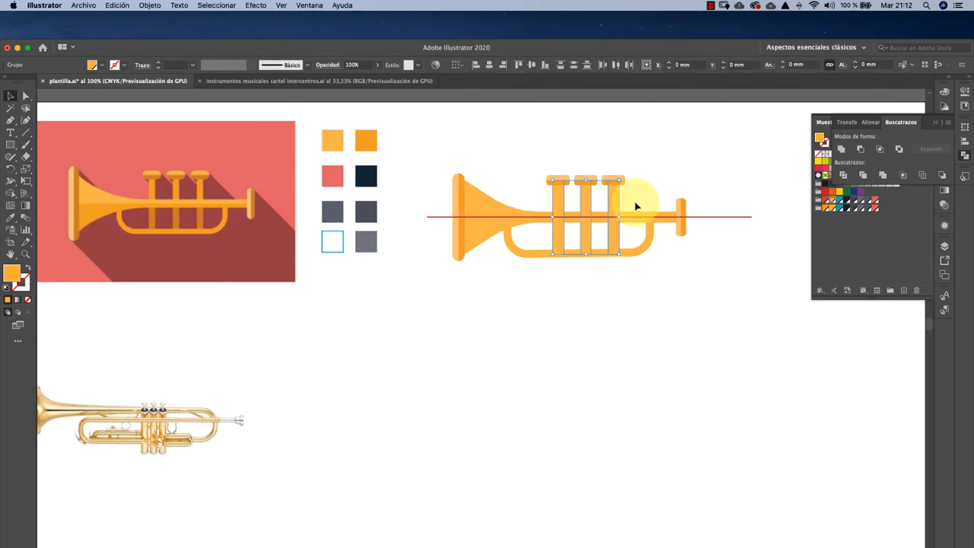
{"action": "left_click", "coordinate": [729, 219], "text": "shift"}
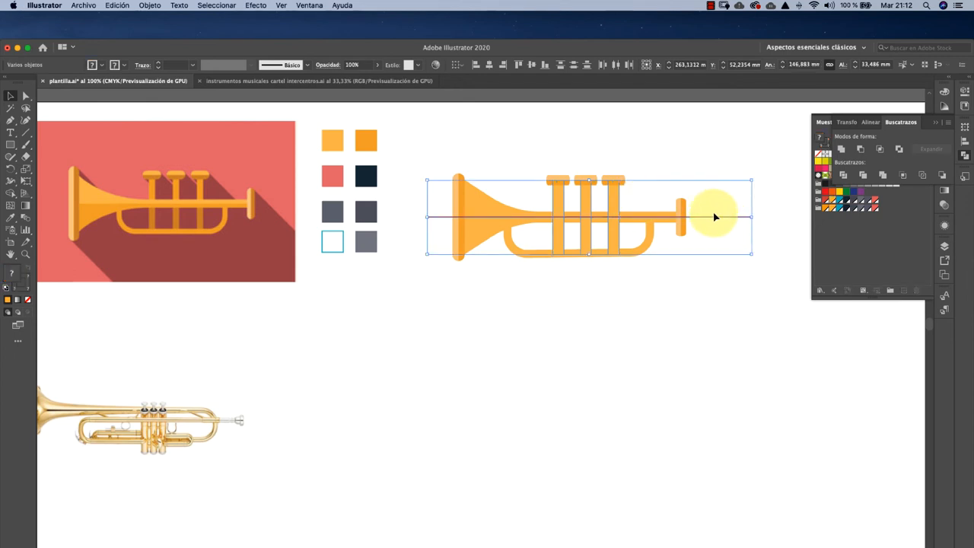
{"action": "left_click", "coordinate": [842, 175]}
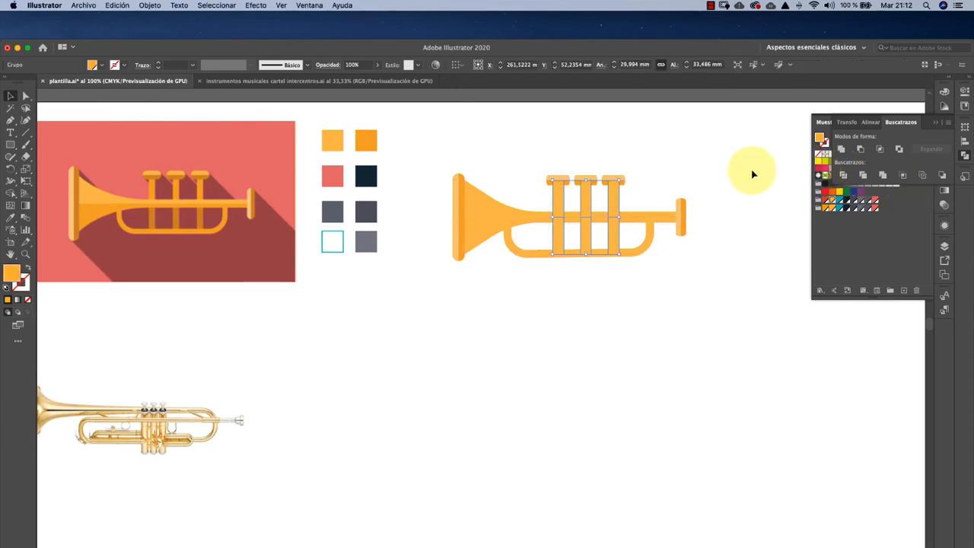
{"action": "left_click", "coordinate": [696, 163]}
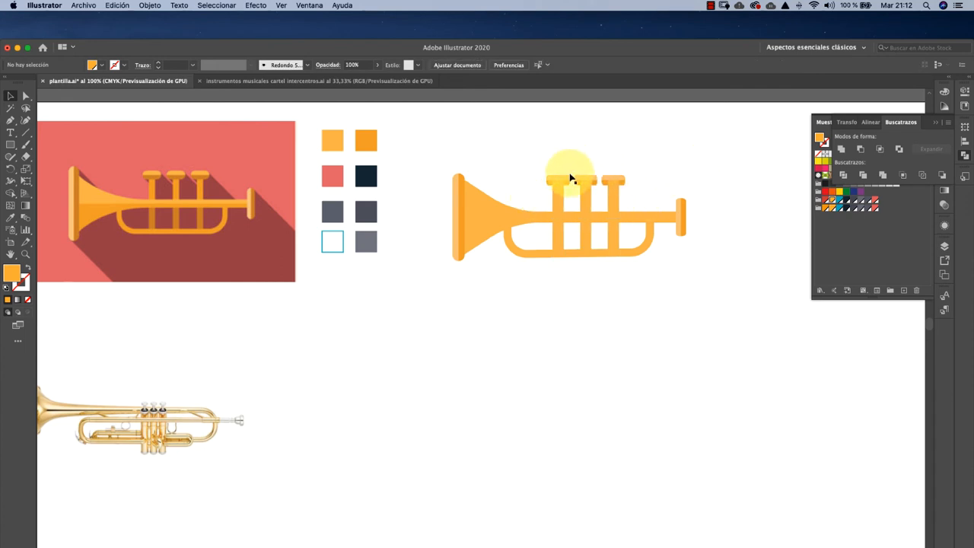
- Send the divided valve group backward one level in the stacking order
{"action": "left_click", "coordinate": [553, 203]}
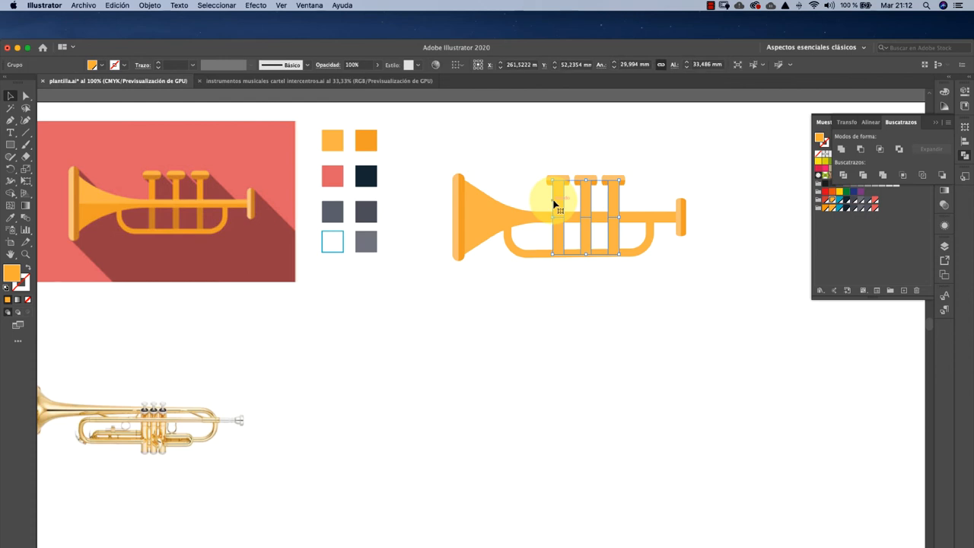
{"action": "right_click", "coordinate": [554, 203]}
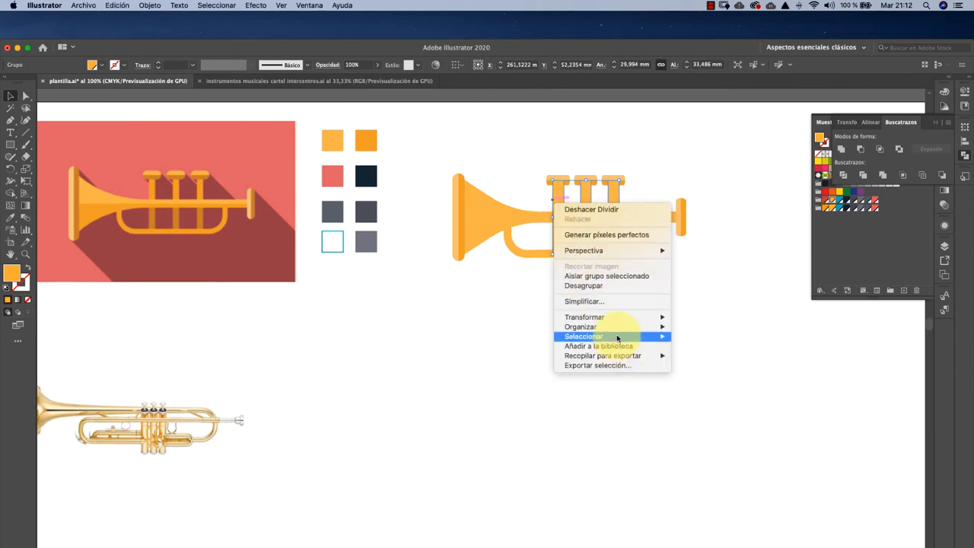
{"action": "mouse_move", "coordinate": [617, 335]}
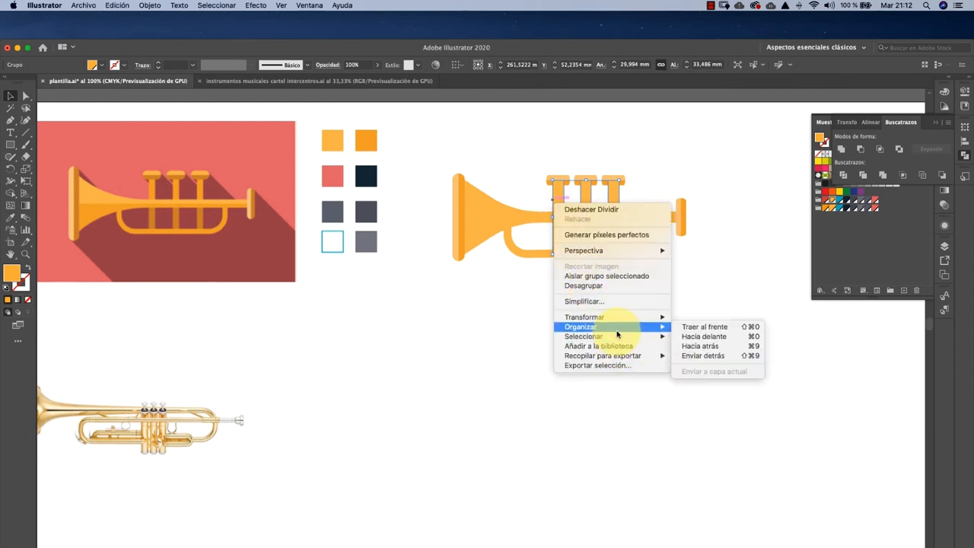
{"action": "left_click", "coordinate": [708, 346]}
{"action": "left_click", "coordinate": [674, 179]}
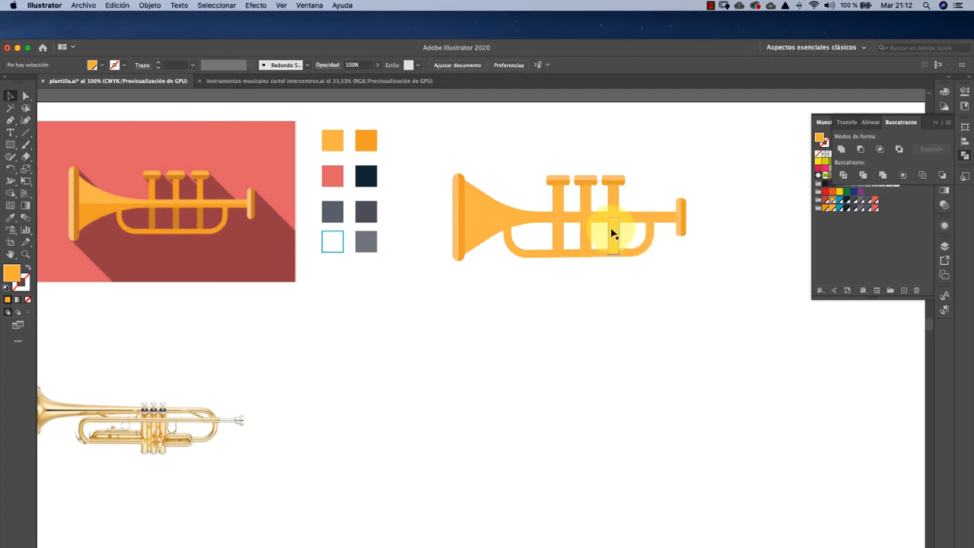
- Fill only the lower half of the valve nearest the mouthpiece with the darker orange swatch, using Direct Selection
{"action": "left_click_drag", "start_coordinate": [26, 95], "coordinate": [55, 109]}
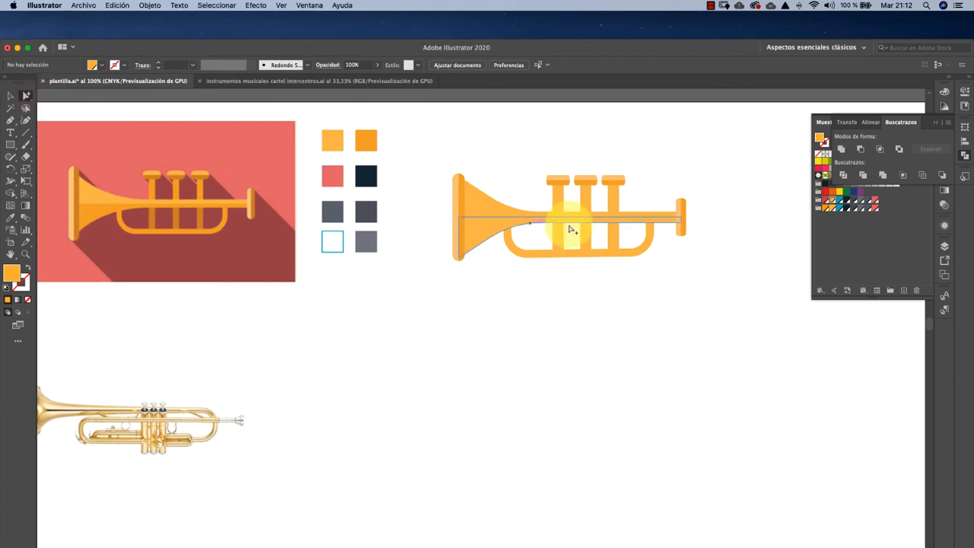
{"action": "left_click", "coordinate": [617, 239]}
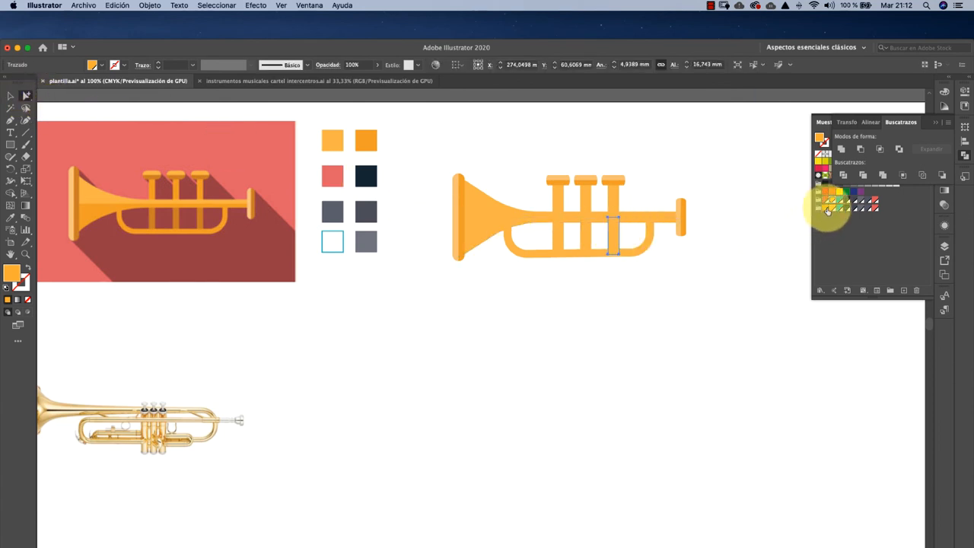
{"action": "left_click", "coordinate": [826, 210]}
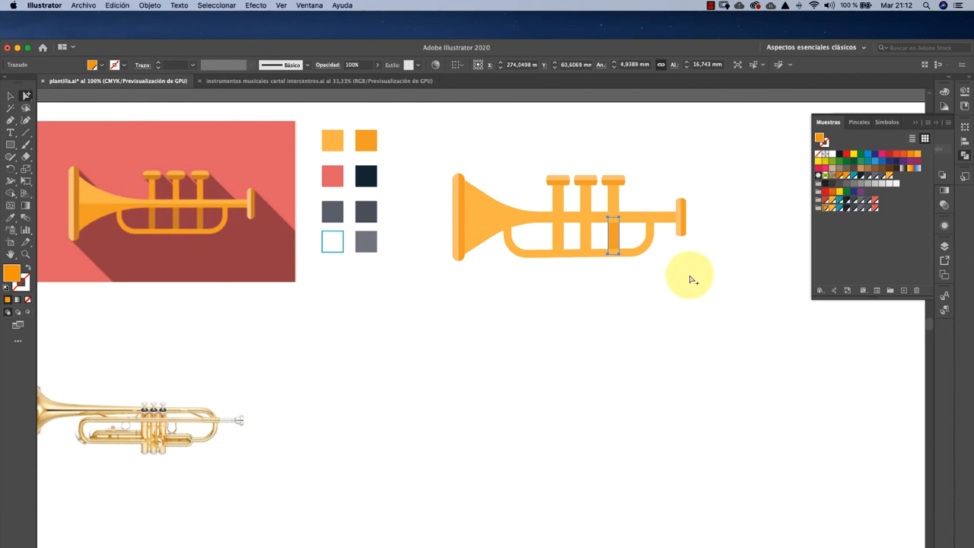
{"action": "left_click", "coordinate": [606, 272]}
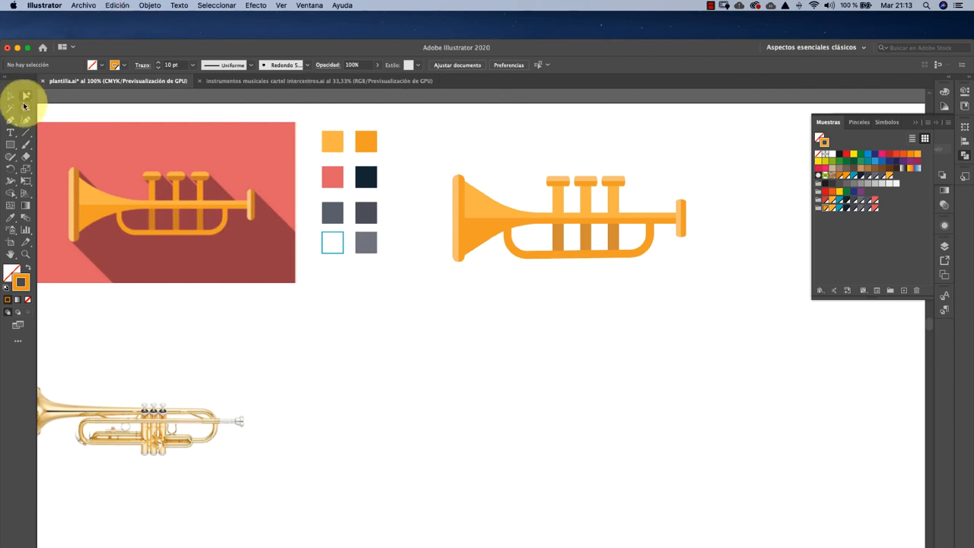
- Select all the parts of the drawn trumpet and group them
{"action": "left_click", "coordinate": [13, 97]}
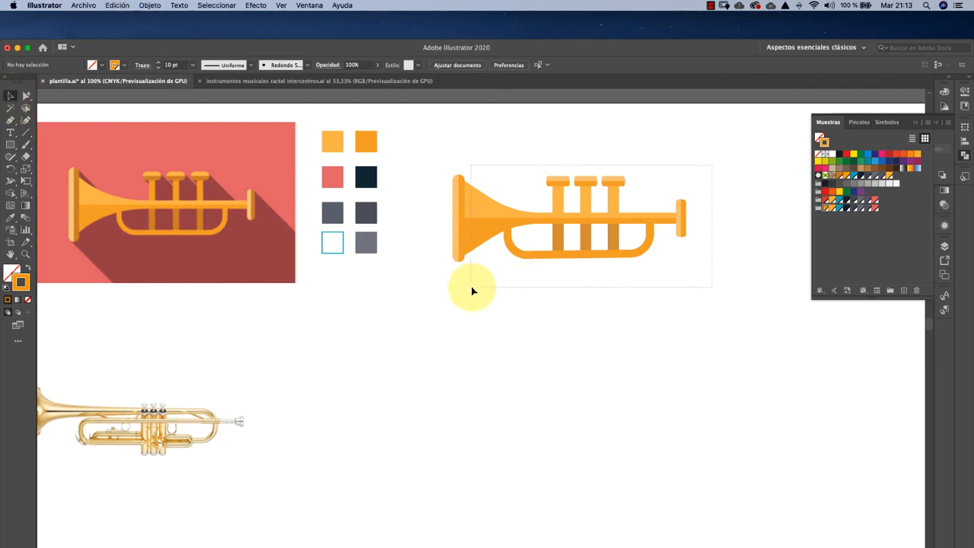
{"action": "left_click_drag", "start_coordinate": [453, 296], "coordinate": [433, 303]}
{"action": "key", "text": "super+g"}
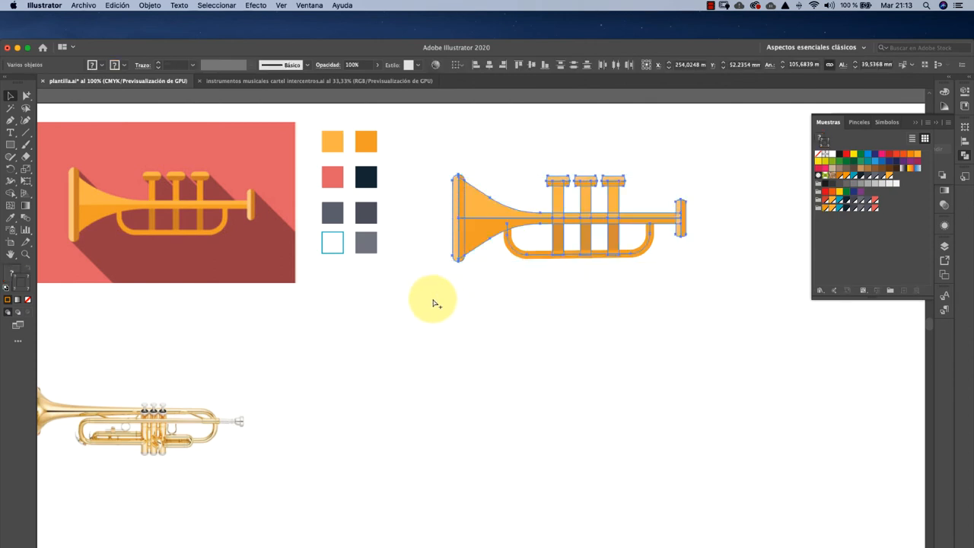
{"action": "left_click", "coordinate": [556, 376]}
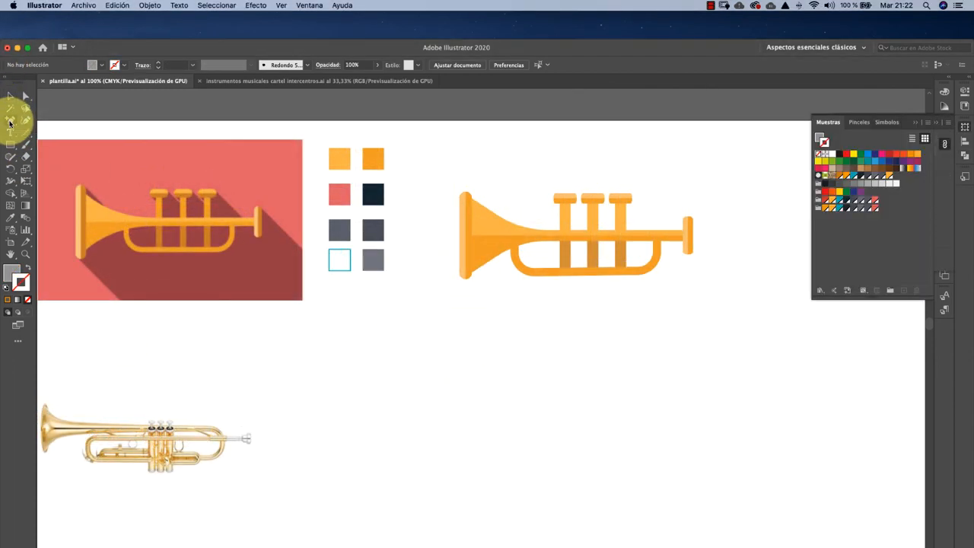
- Start the long shadow with the Pen tool, running diagonally from the bell's base, across the far end and back to the mouthpiece's upper end
{"action": "left_click_drag", "start_coordinate": [10, 122], "coordinate": [48, 122]}
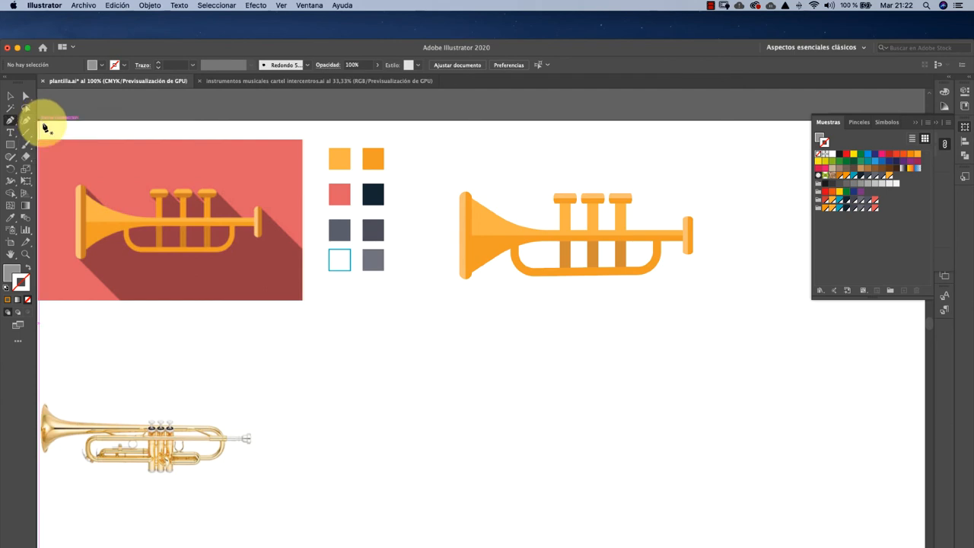
{"action": "left_click", "coordinate": [467, 280]}
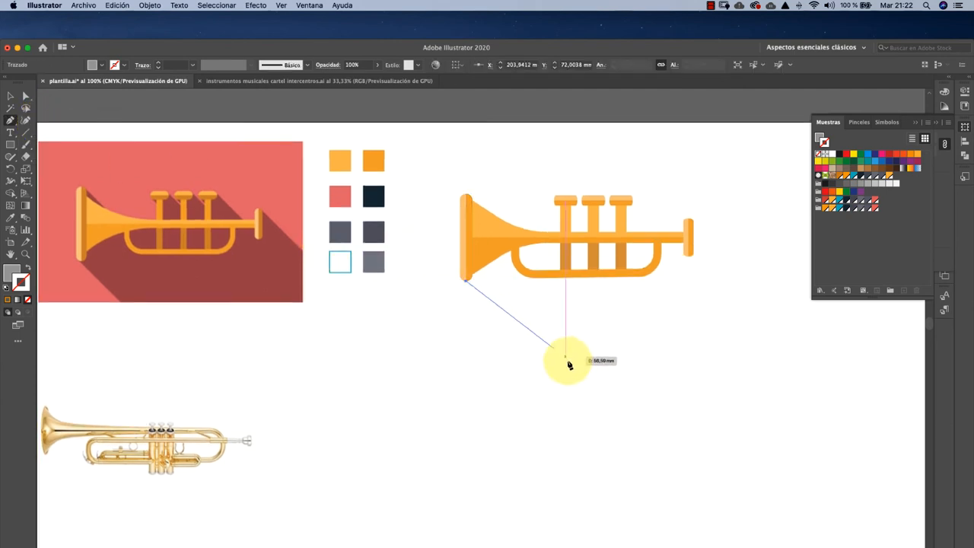
{"action": "left_click", "coordinate": [649, 466]}
{"action": "left_click", "coordinate": [799, 349]}
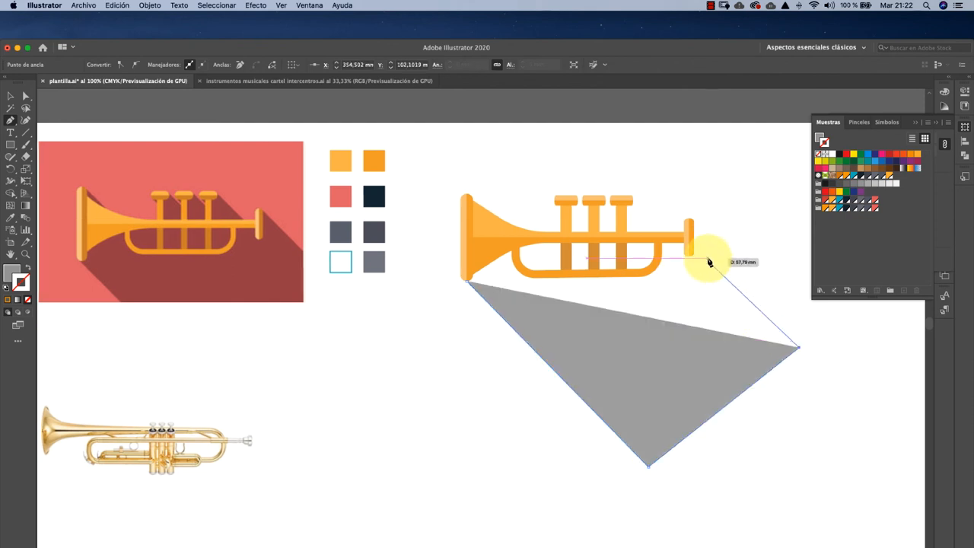
{"action": "left_click", "coordinate": [690, 223]}
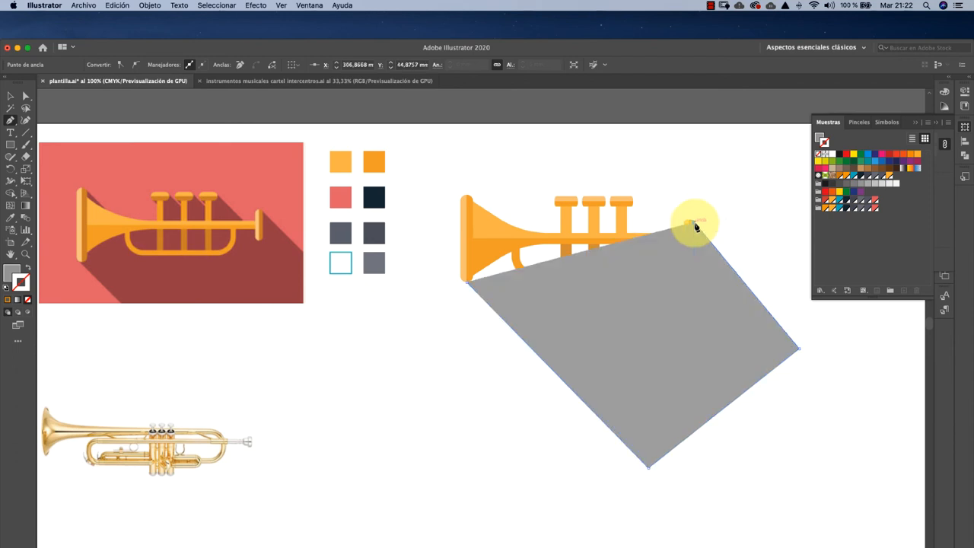
- Swap the shadow path's fill and stroke and close its outline along the trumpet's upper contour, about 151 by 123 mm overall
{"action": "left_click", "coordinate": [28, 271]}
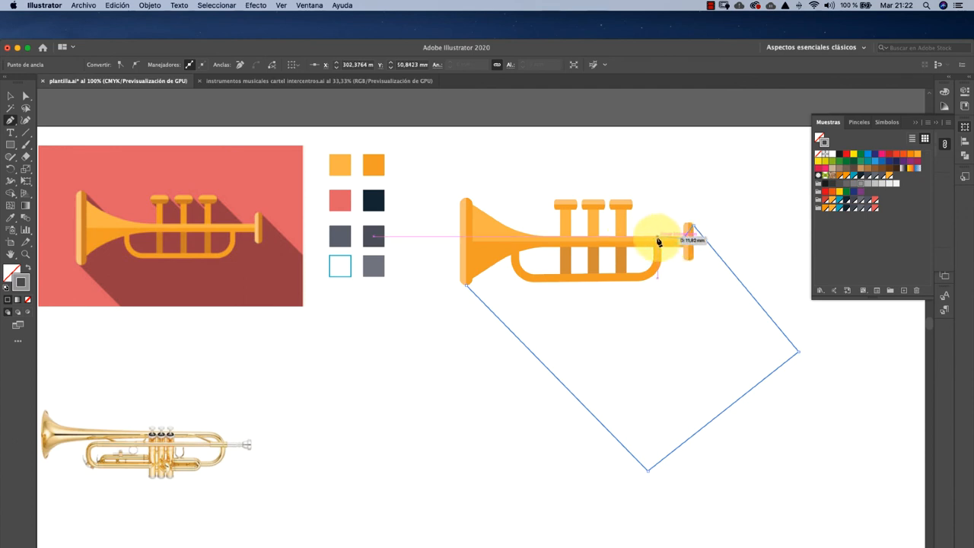
{"action": "left_click", "coordinate": [656, 239]}
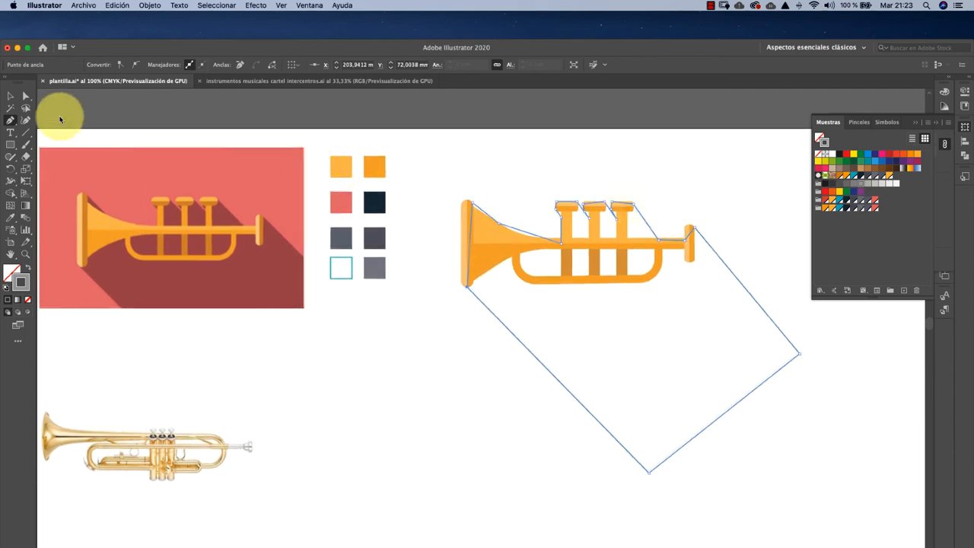
{"action": "left_click", "coordinate": [11, 95]}
{"action": "left_click", "coordinate": [535, 151]}
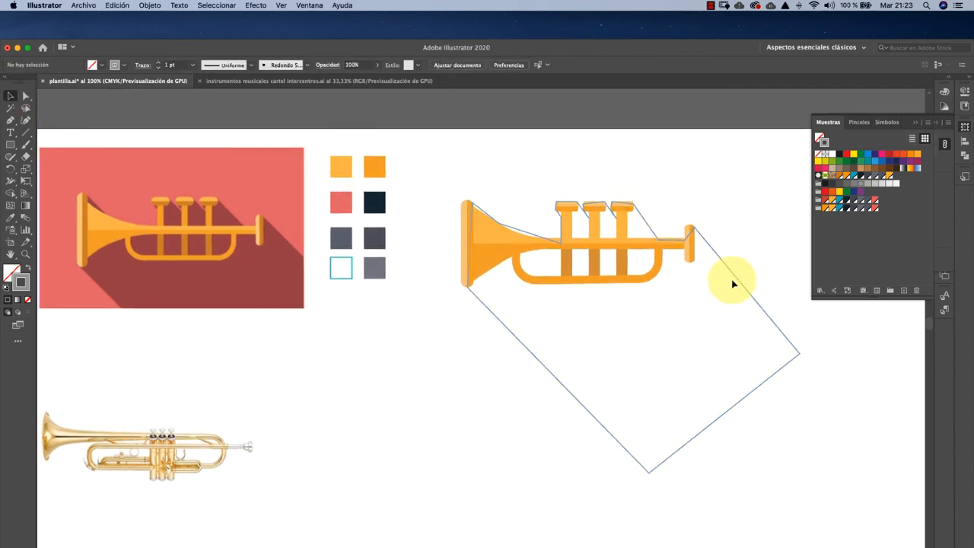
- Give the closed shadow shape a grey fill without stroke and send it to the back, behind the trumpet
{"action": "left_click", "coordinate": [738, 282]}
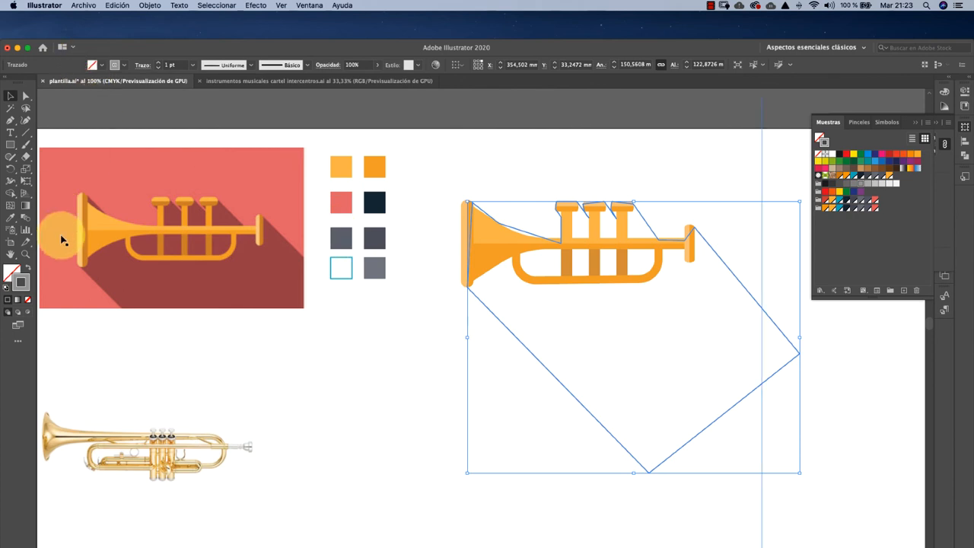
{"action": "left_click", "coordinate": [26, 268]}
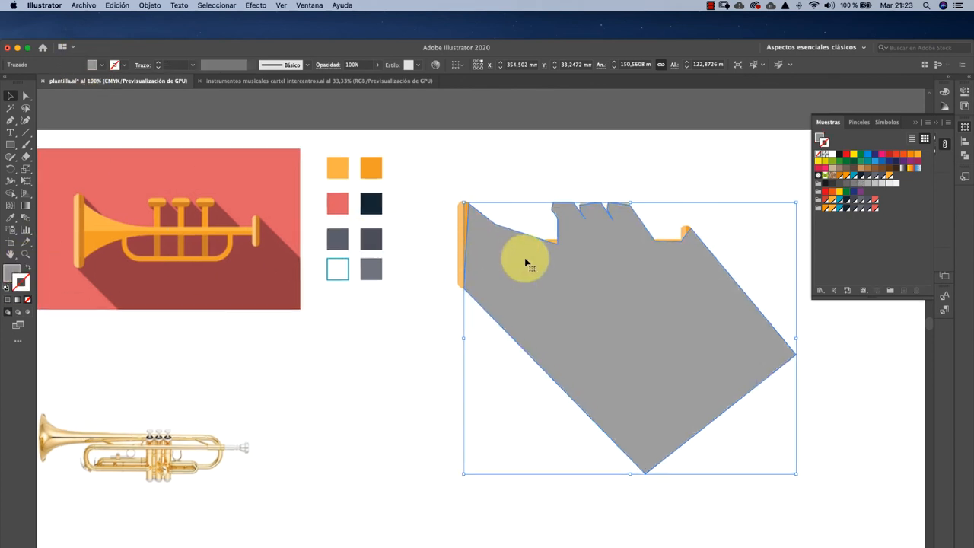
{"action": "scroll", "coordinate": [533, 259], "scroll_direction": "right", "scroll_amount": 1}
{"action": "right_click", "coordinate": [561, 290]}
{"action": "mouse_move", "coordinate": [609, 443]}
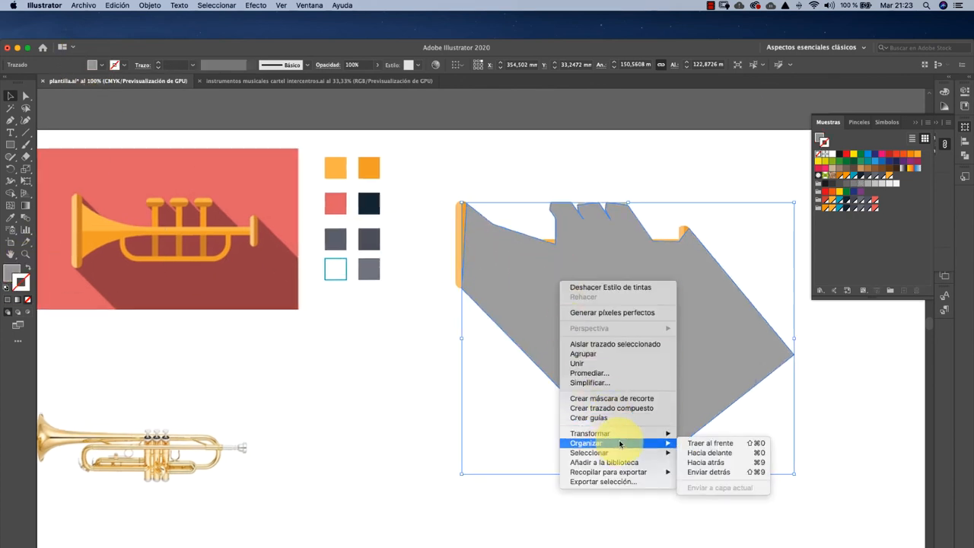
{"action": "left_click", "coordinate": [709, 472]}
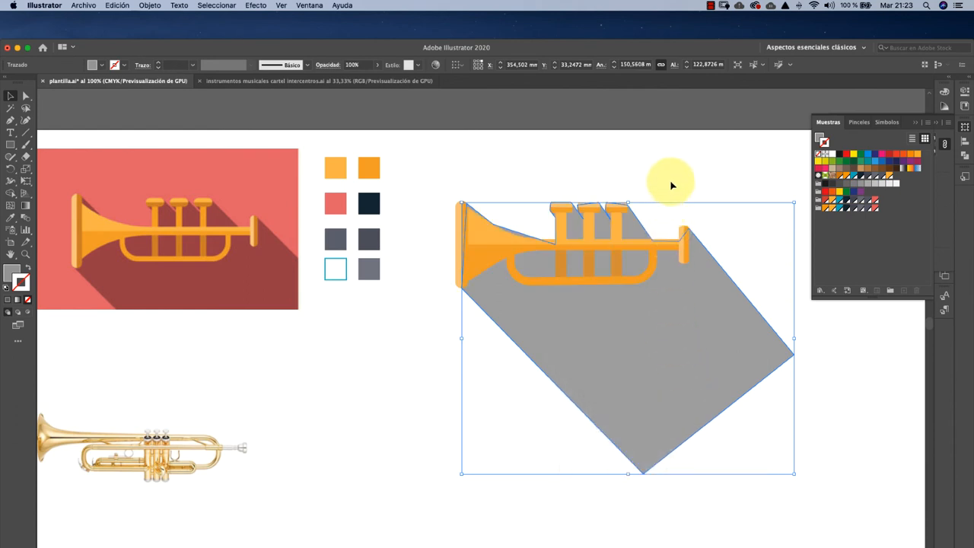
{"action": "left_click", "coordinate": [672, 185]}
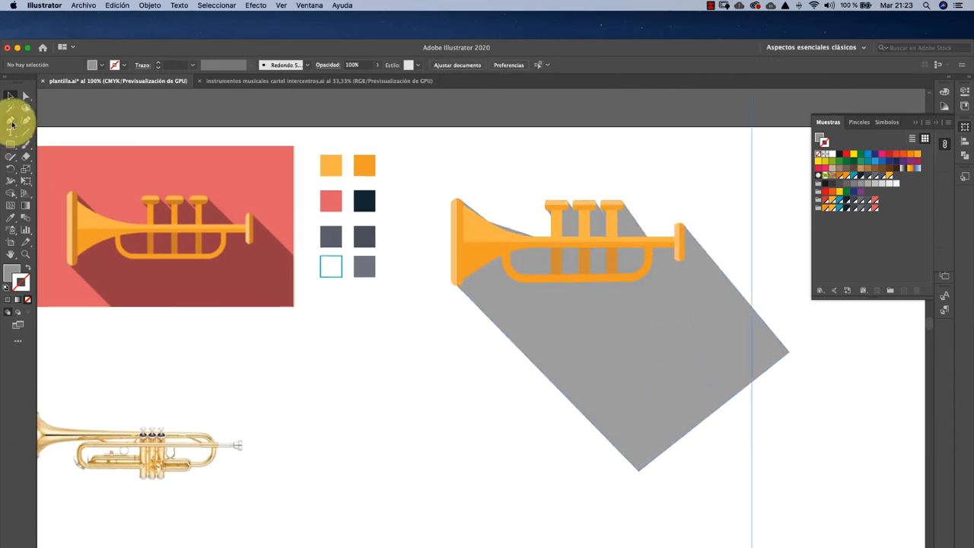
- Add an anchor point on the shadow's edge beside the bell and adjust the points so the edge follows the bell's curve
{"action": "left_click_drag", "start_coordinate": [10, 121], "coordinate": [91, 135]}
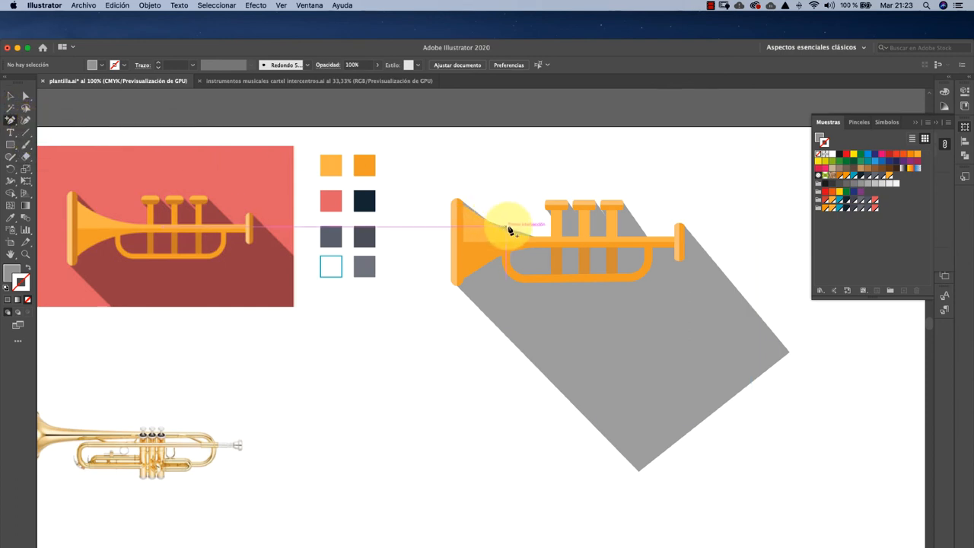
{"action": "left_click", "coordinate": [512, 234]}
{"action": "left_click", "coordinate": [26, 96]}
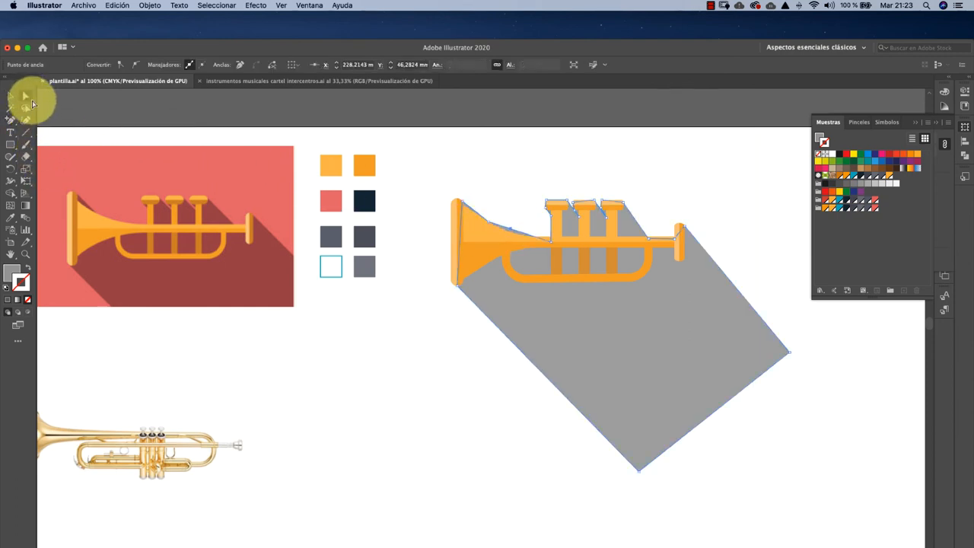
{"action": "mouse_move", "coordinate": [499, 195]}
{"action": "left_mouse_down"}
{"action": "mouse_move", "coordinate": [512, 220]}
{"action": "mouse_move", "coordinate": [508, 239]}
{"action": "mouse_move", "coordinate": [507, 202]}
{"action": "left_mouse_up"}
{"action": "left_click", "coordinate": [507, 204]}
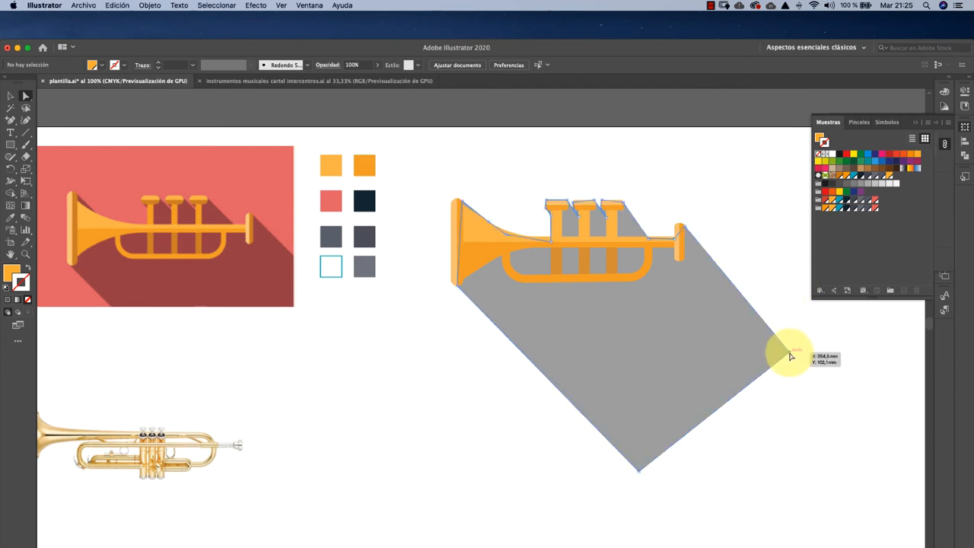
- Move the shadow's outer corner below the mouthpiece outward to about X 364 mm, Y 96 mm
{"action": "left_click_drag", "start_coordinate": [791, 356], "coordinate": [812, 344]}
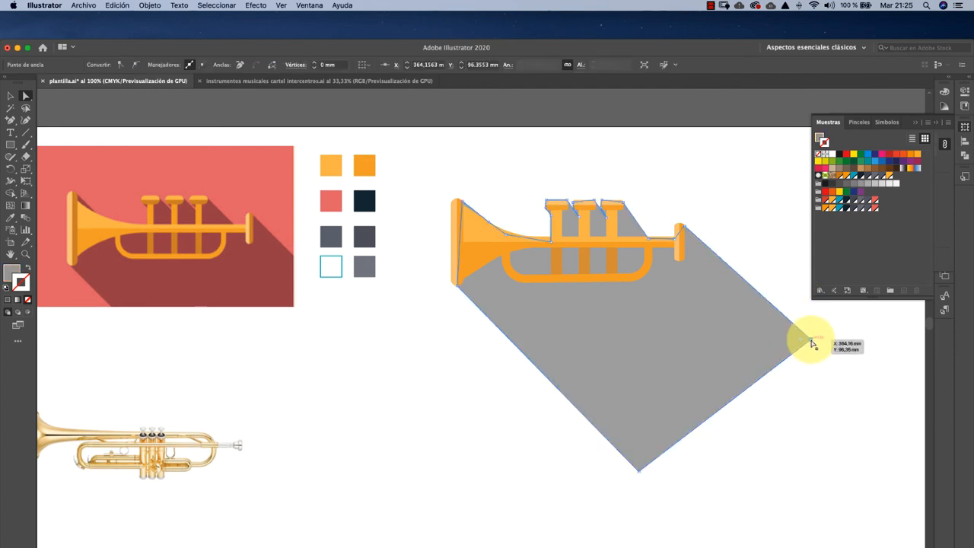
{"action": "left_click", "coordinate": [746, 231]}
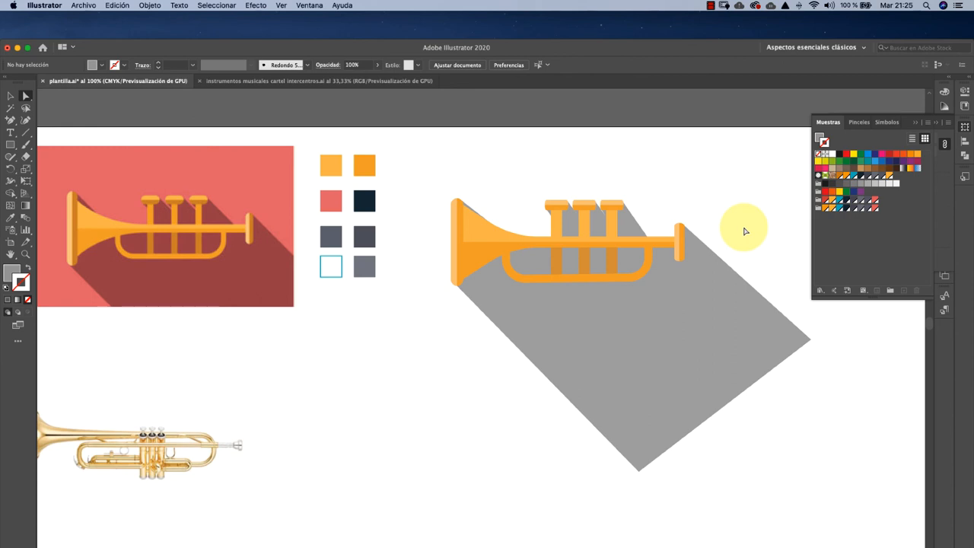
{"action": "key", "text": "super+;"}
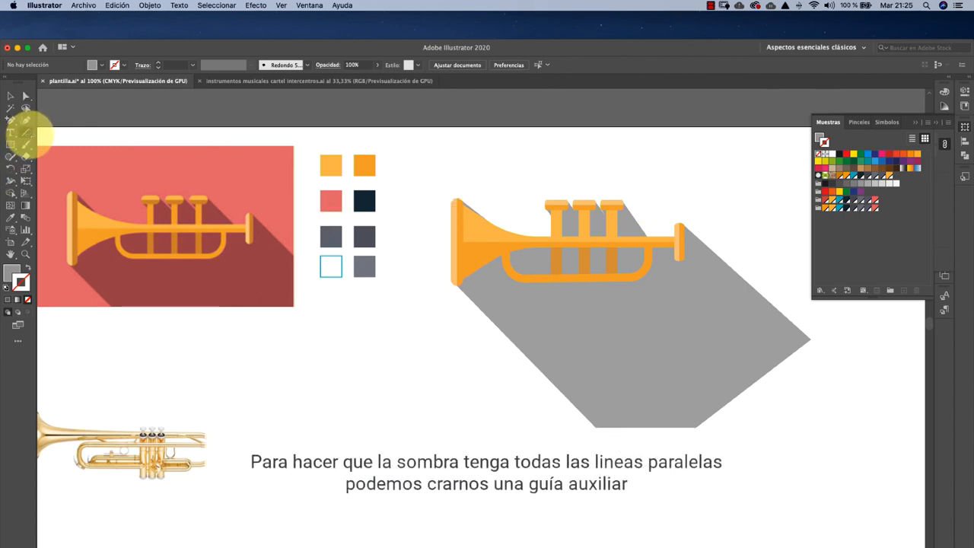
- Draw a diagonal guide line about 82 by 84 mm along the shadow's edge below the bell and give it a red stroke
{"action": "left_click", "coordinate": [28, 133]}
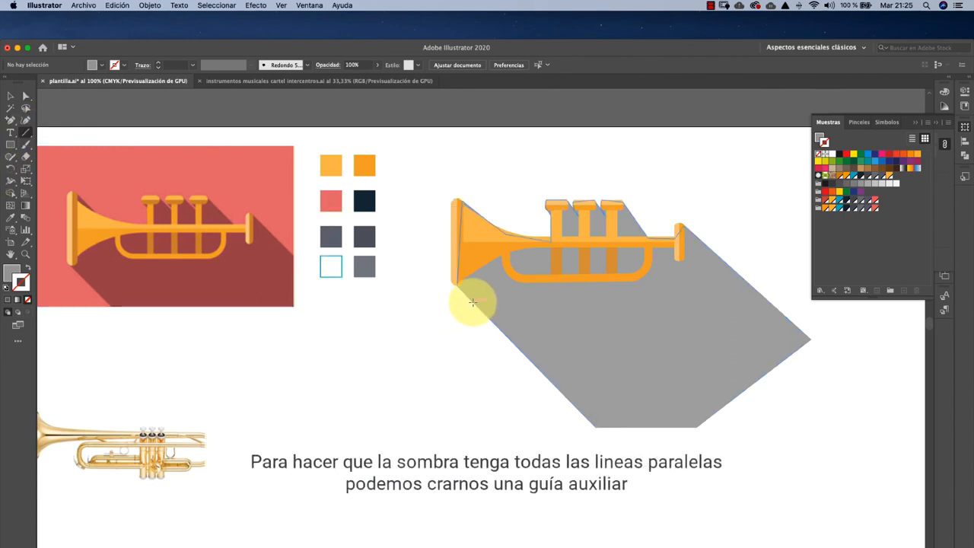
{"action": "left_click_drag", "start_coordinate": [473, 302], "coordinate": [595, 426]}
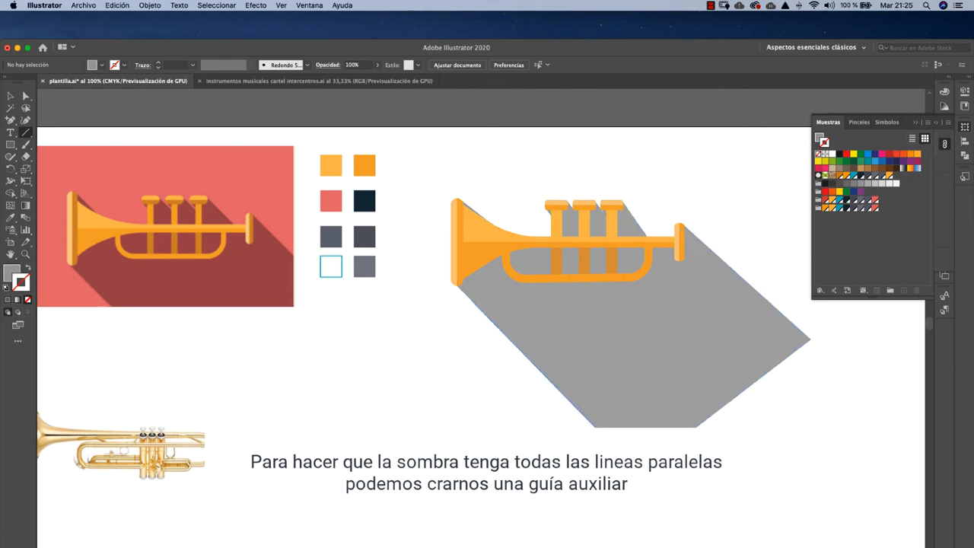
{"action": "left_click", "coordinate": [113, 67]}
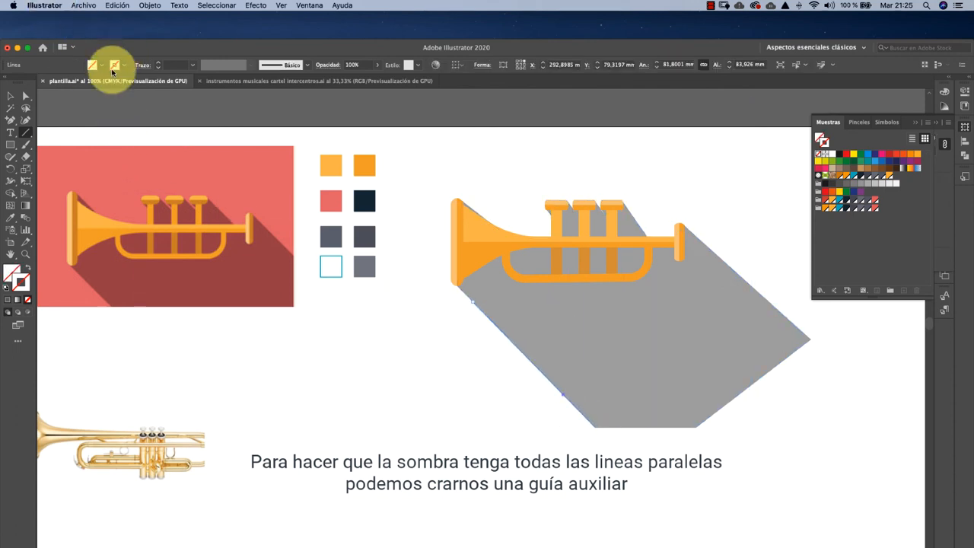
{"action": "left_click", "coordinate": [125, 67]}
{"action": "left_click", "coordinate": [87, 82]}
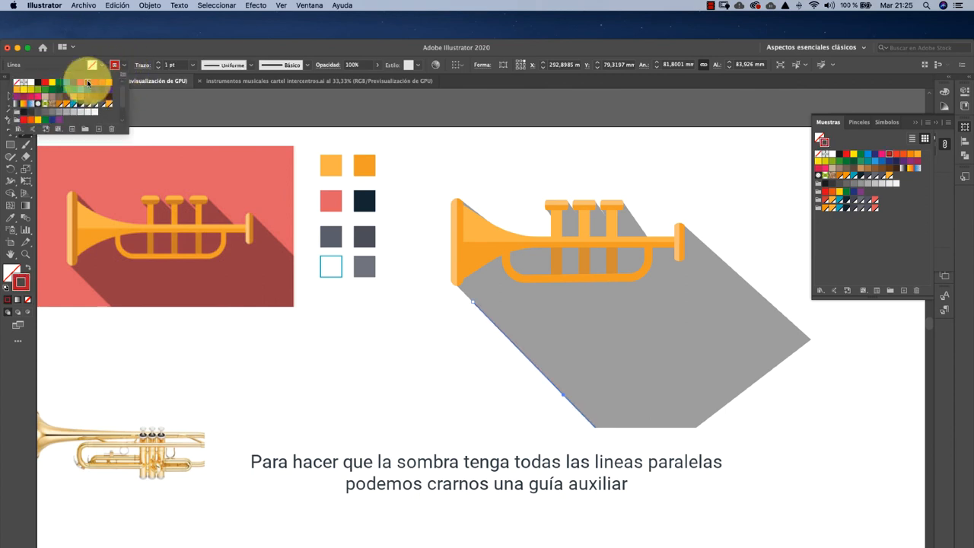
{"action": "left_click", "coordinate": [72, 63]}
{"action": "left_click", "coordinate": [11, 96]}
{"action": "left_click", "coordinate": [374, 340]}
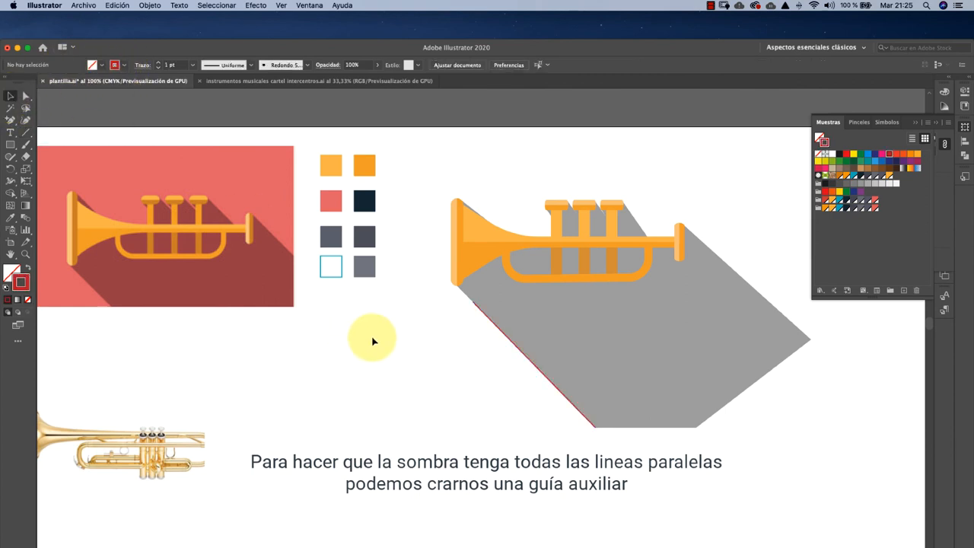
- Move the red guide line to the mouthpiece and align the shadow's outer corner with it at about X 360 mm, Y 99 mm
{"action": "left_click_drag", "start_coordinate": [600, 434], "coordinate": [793, 340]}
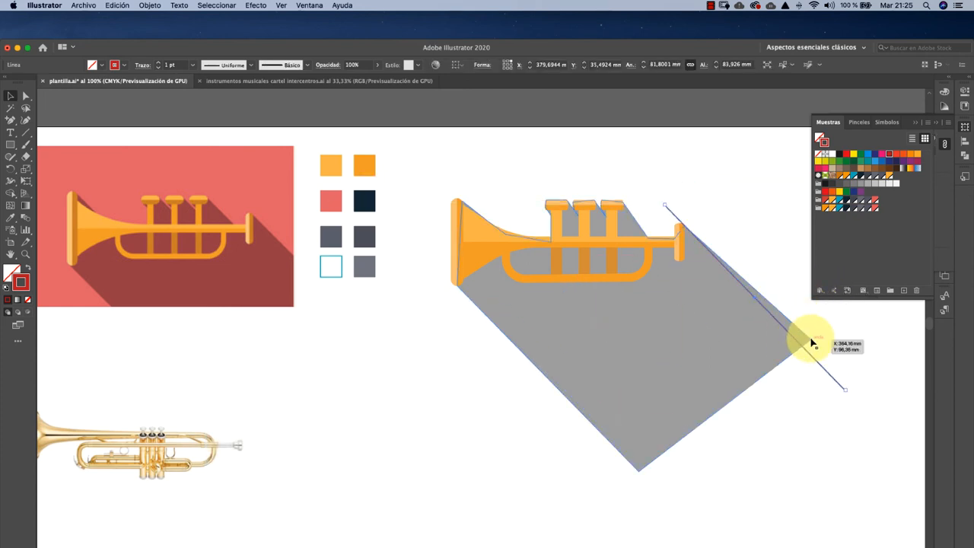
{"action": "left_click", "coordinate": [25, 95]}
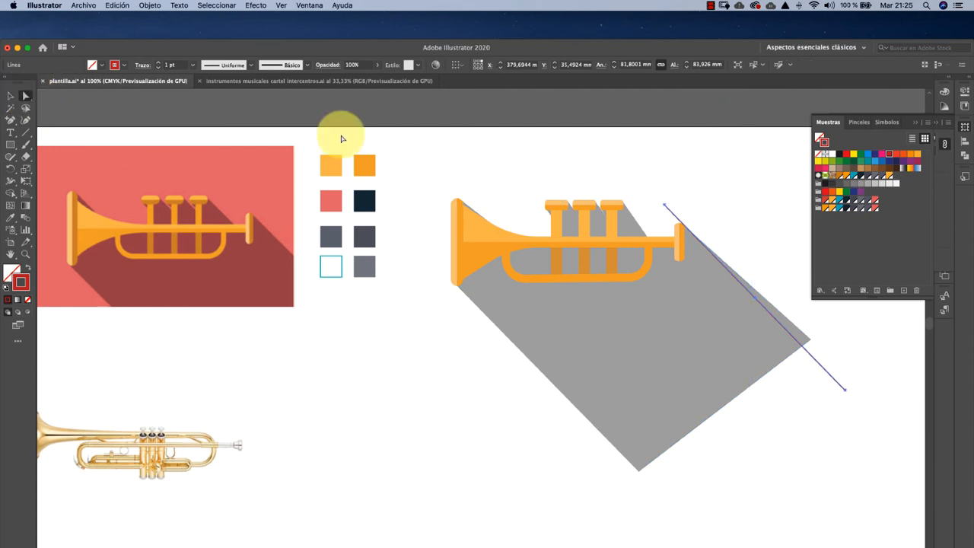
{"action": "left_click_drag", "start_coordinate": [811, 342], "coordinate": [803, 349]}
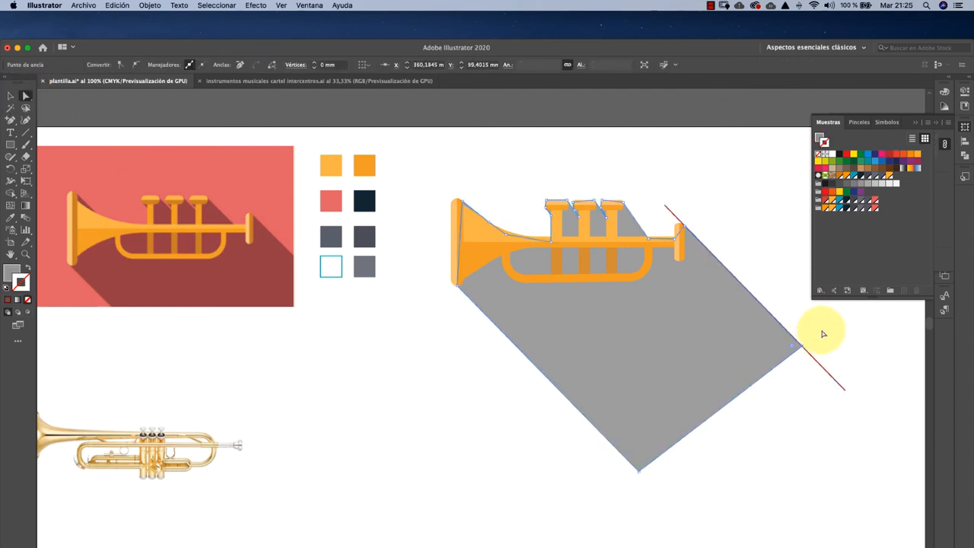
{"action": "left_click", "coordinate": [823, 333]}
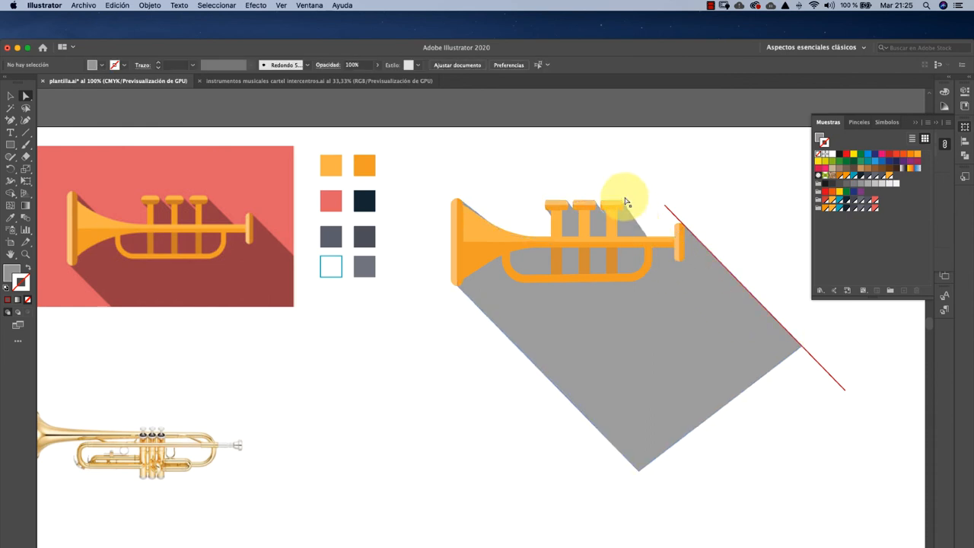
- Move the red guide line to the third valve's cap and try to select the shadow's anchor point on the tube
{"action": "left_click_drag", "start_coordinate": [829, 375], "coordinate": [754, 342]}
{"action": "left_click", "coordinate": [643, 241]}
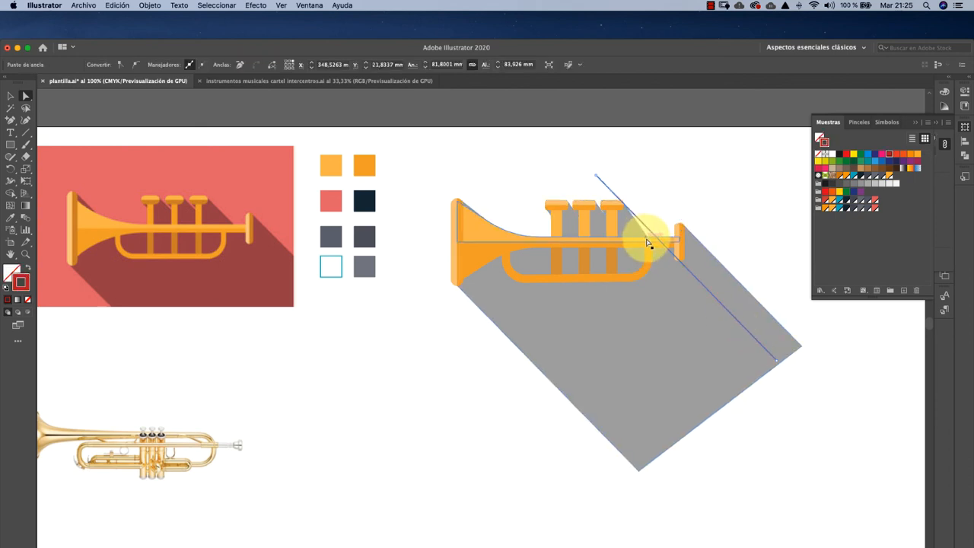
{"action": "left_click", "coordinate": [649, 242]}
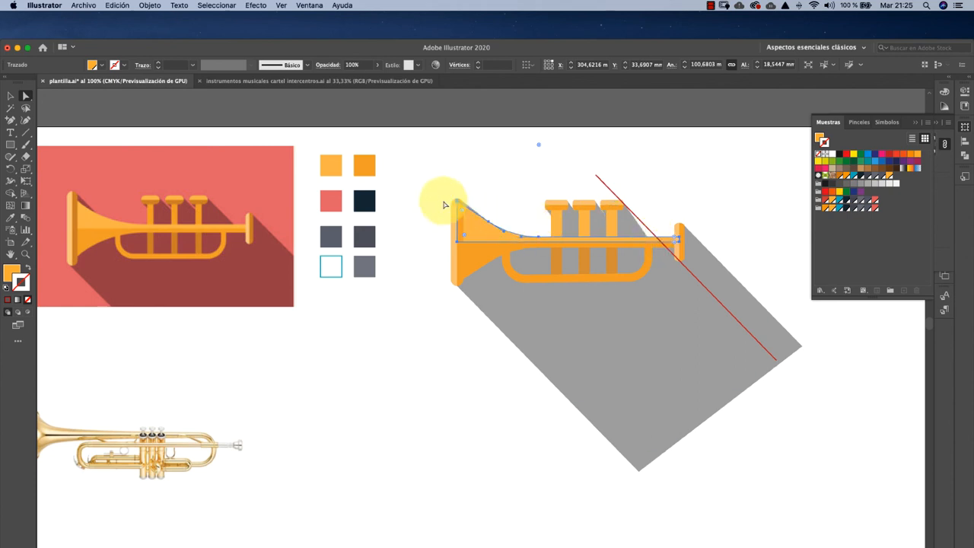
- Lock the trumpet group
{"action": "left_click", "coordinate": [12, 97]}
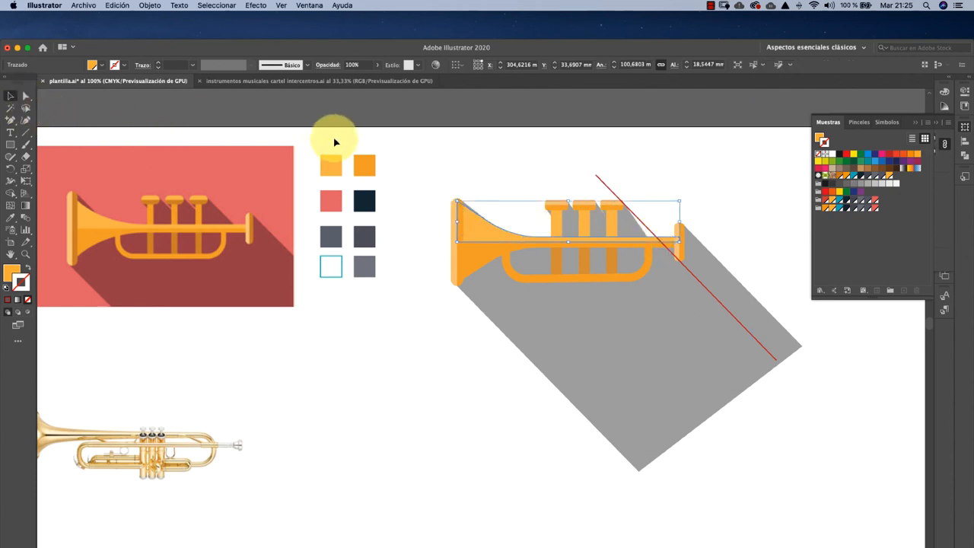
{"action": "left_click", "coordinate": [459, 222]}
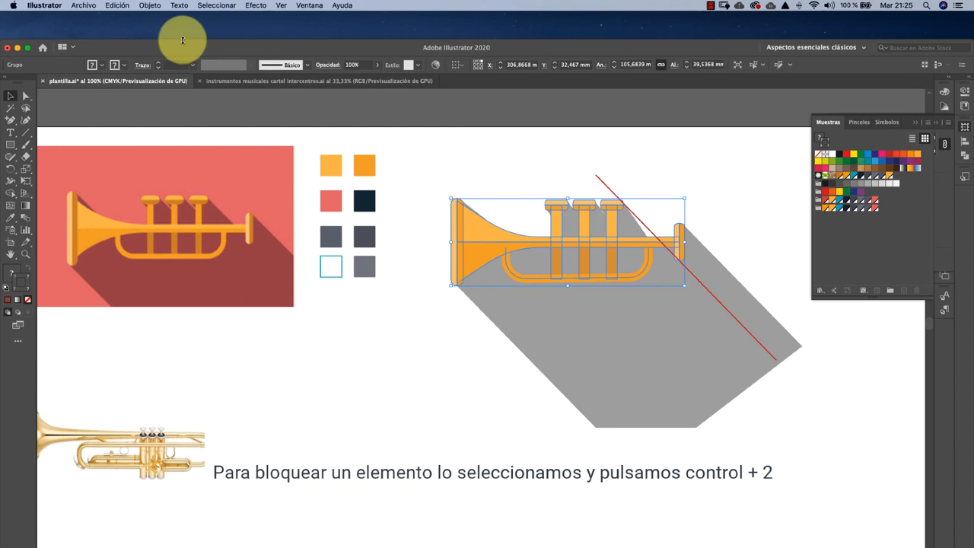
{"action": "left_click", "coordinate": [151, 6]}
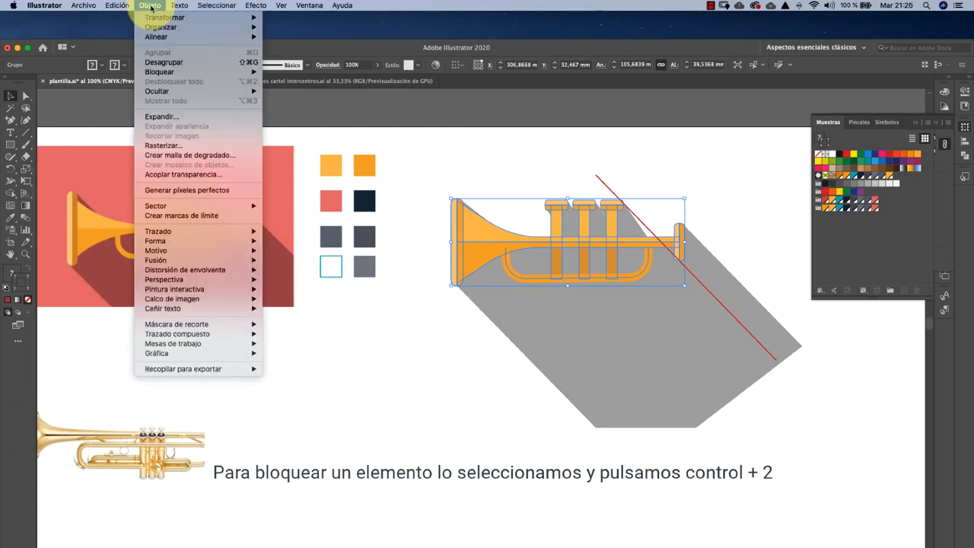
{"action": "mouse_move", "coordinate": [169, 72]}
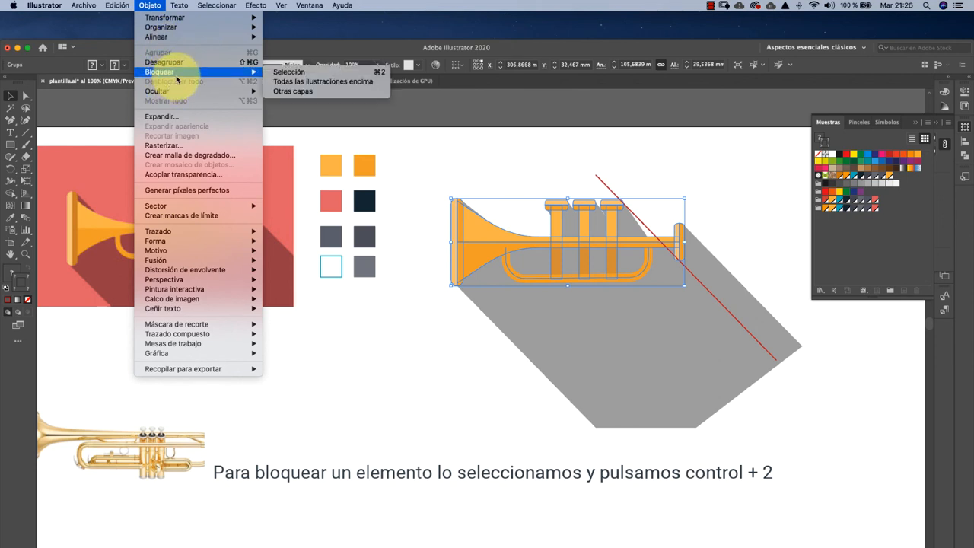
{"action": "left_click", "coordinate": [341, 73]}
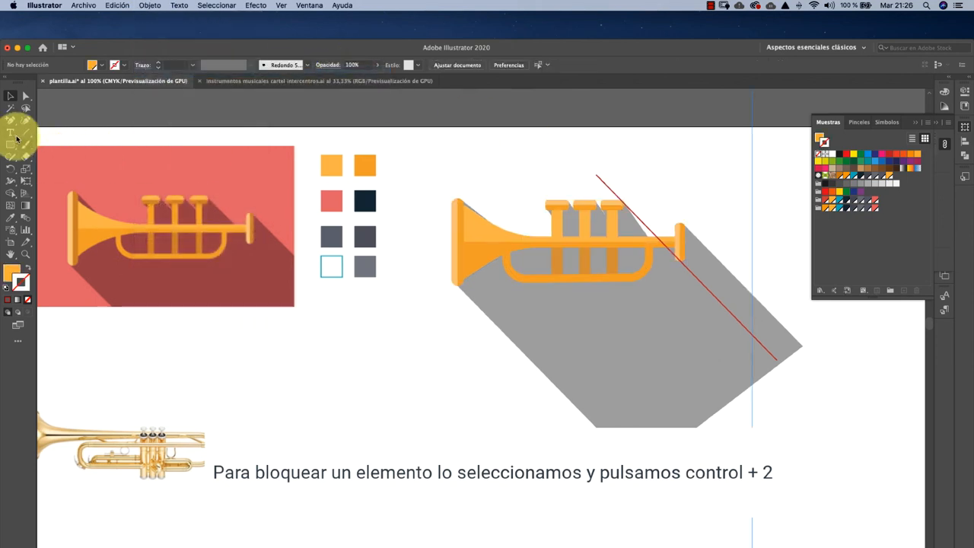
- Move the shadow's anchor point behind the third valve onto the guide line, and delete the red guide line
{"action": "left_click", "coordinate": [26, 96]}
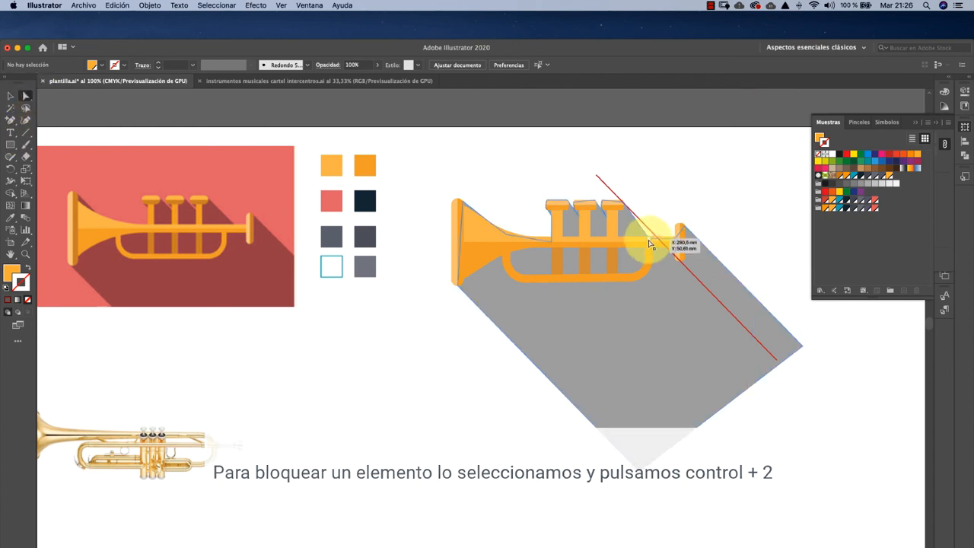
{"action": "left_click_drag", "start_coordinate": [649, 244], "coordinate": [656, 241]}
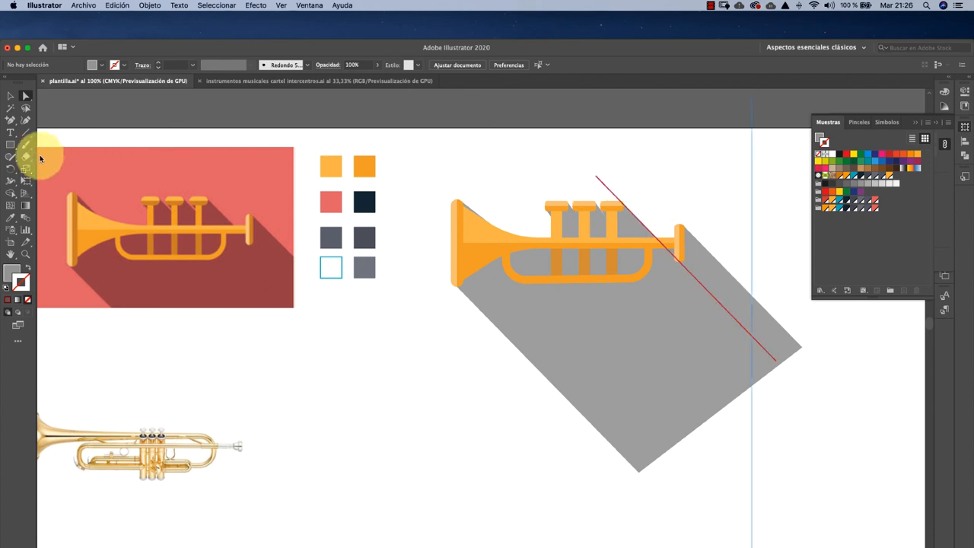
{"action": "left_click", "coordinate": [10, 96]}
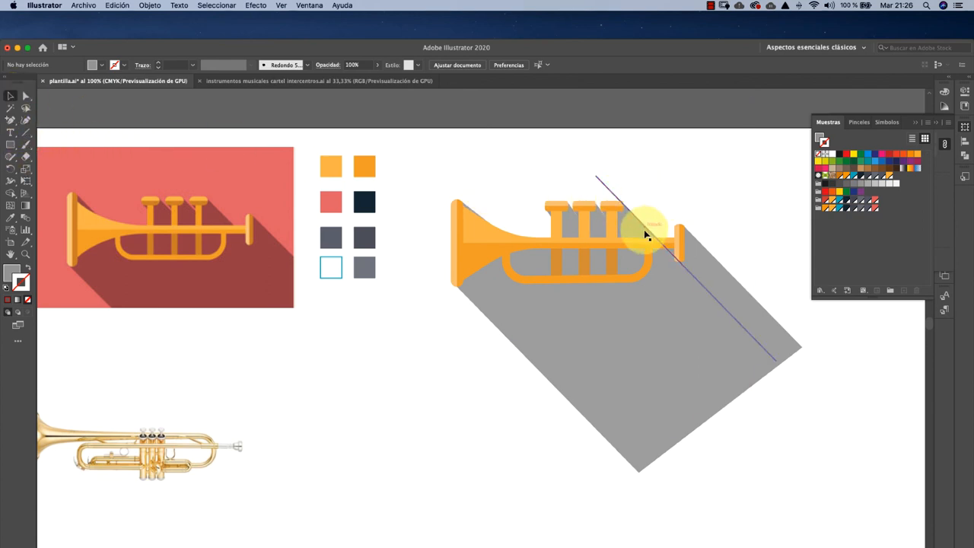
{"action": "mouse_move", "coordinate": [649, 232]}
{"action": "left_mouse_down"}
{"action": "mouse_move", "coordinate": [503, 249]}
{"action": "mouse_move", "coordinate": [419, 324]}
{"action": "left_mouse_up"}
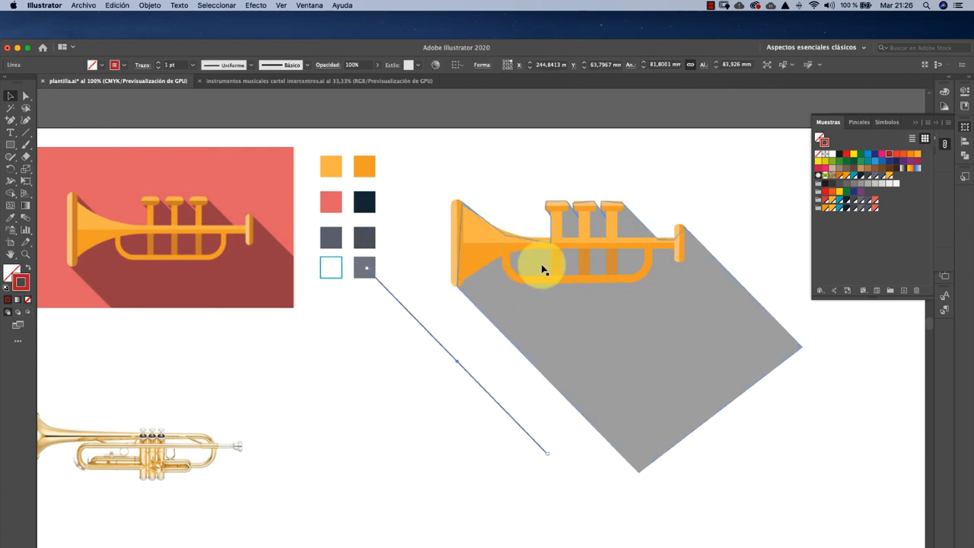
{"action": "key", "text": "Delete"}
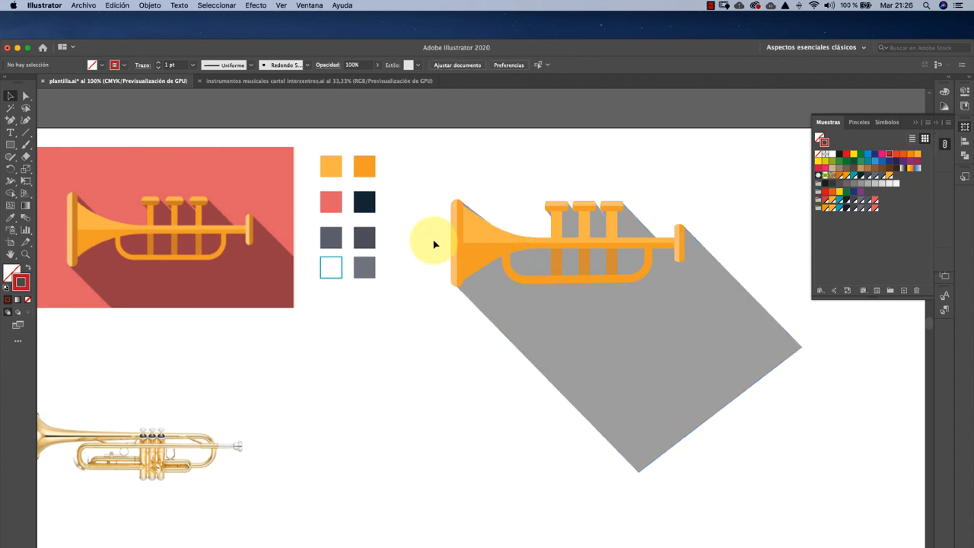
- Set the shadow shape's blending mode to Multiplicar
{"action": "key", "text": "super+minus"}
{"action": "key", "text": "super+minus"}
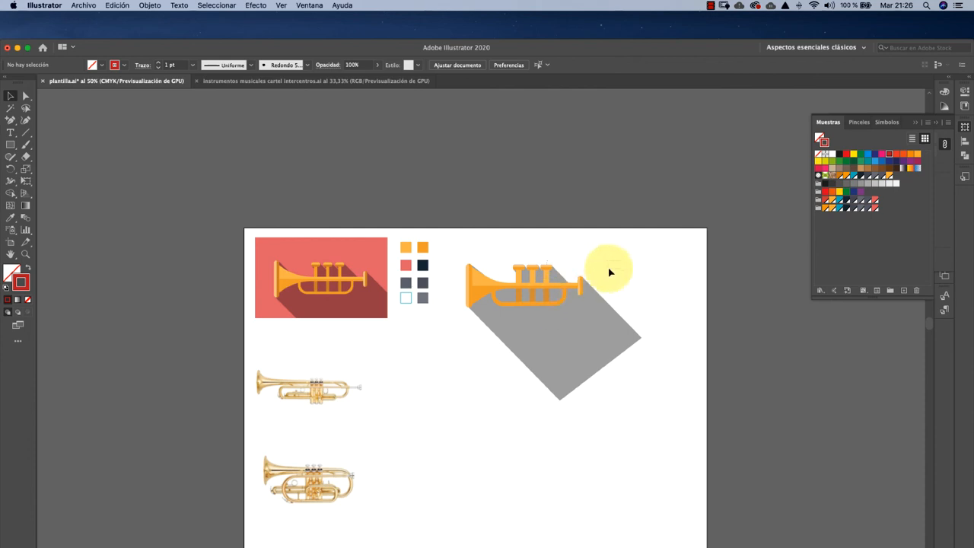
{"action": "left_click", "coordinate": [592, 320]}
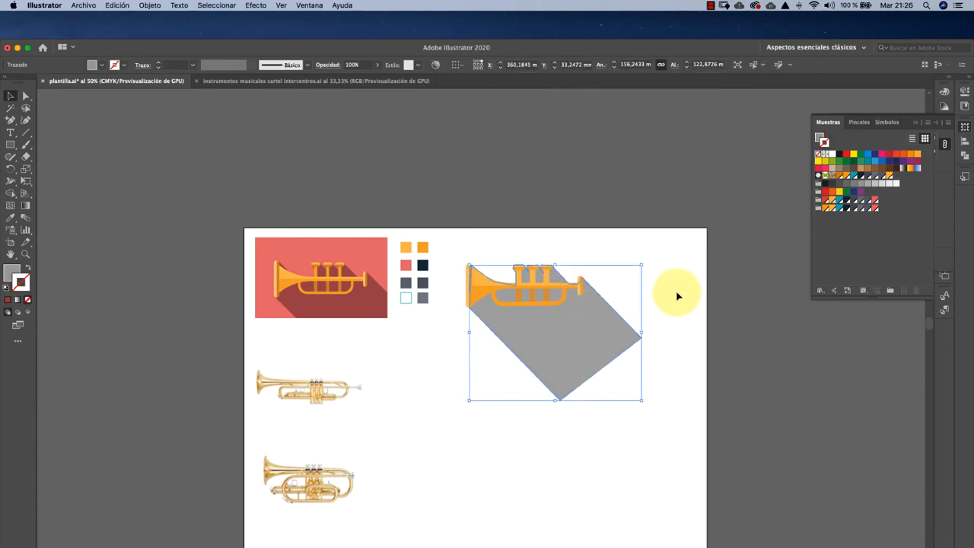
{"action": "left_click", "coordinate": [327, 65]}
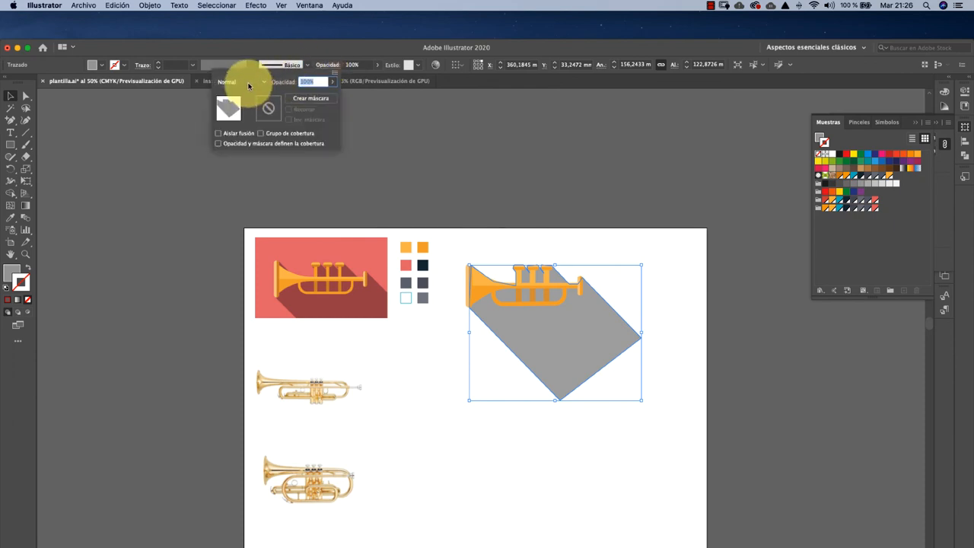
{"action": "left_click", "coordinate": [248, 85]}
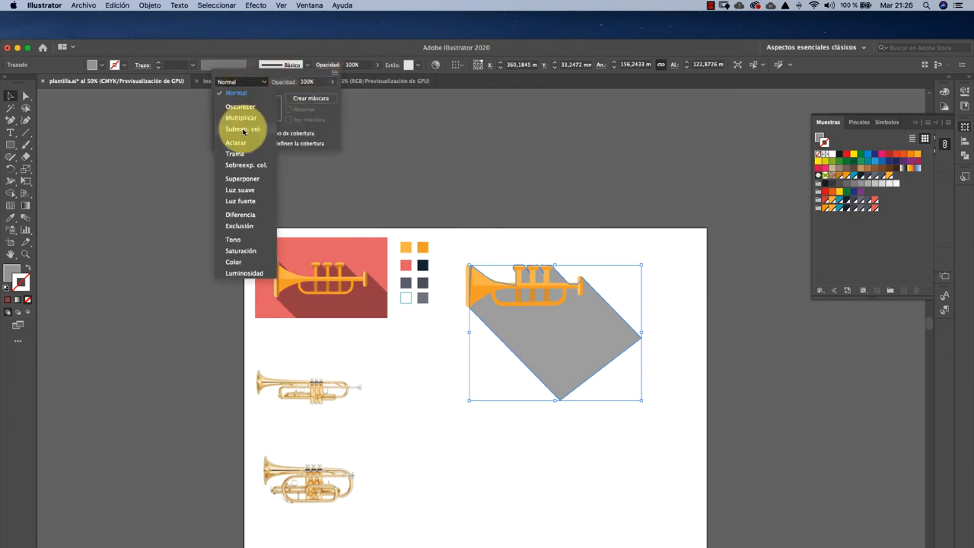
{"action": "left_click", "coordinate": [244, 118]}
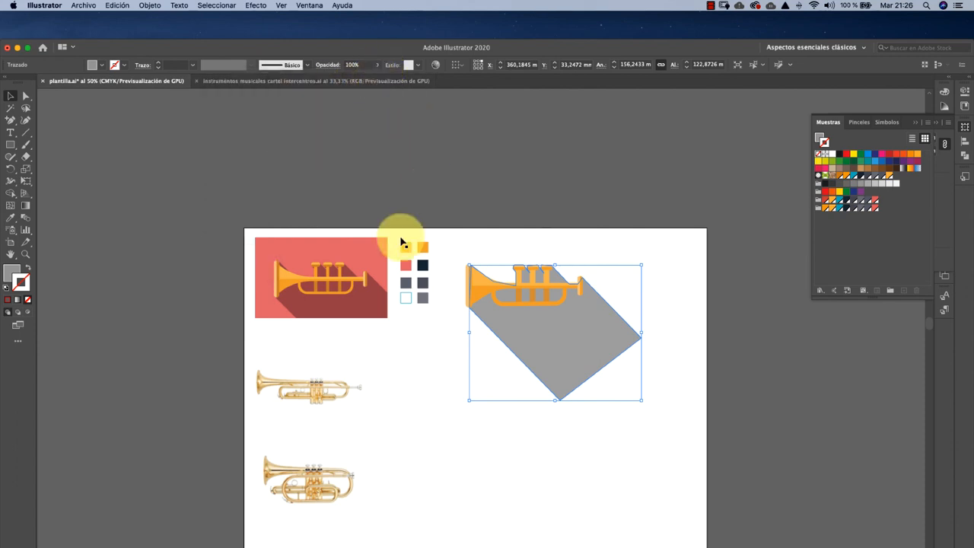
- Draw a large coral background rectangle without stroke below the trumpet
{"action": "left_click", "coordinate": [11, 147]}
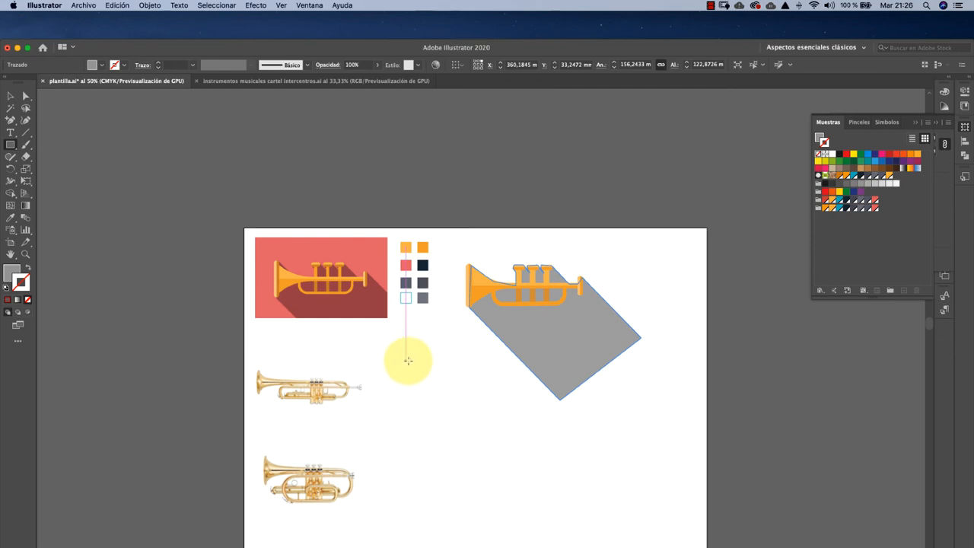
{"action": "left_click_drag", "start_coordinate": [406, 362], "coordinate": [637, 532]}
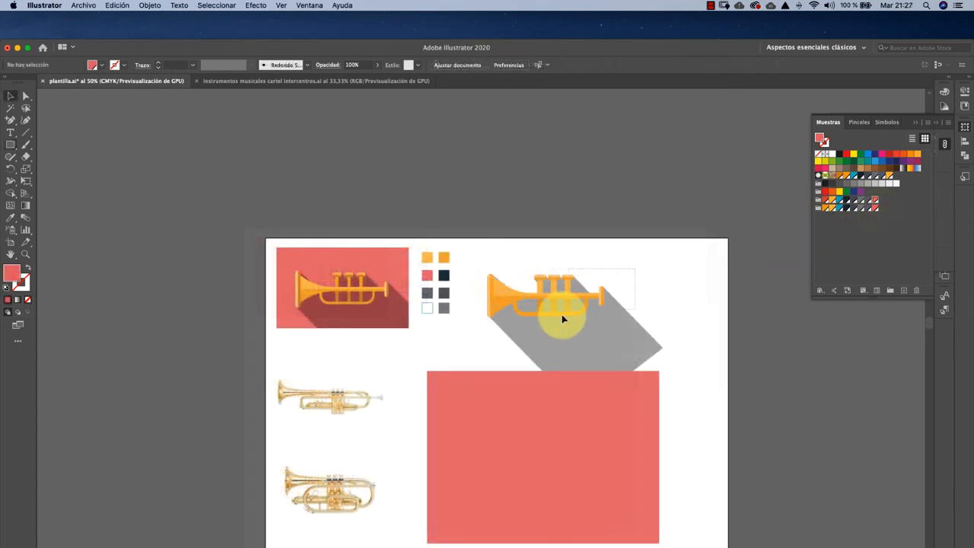
- Bring the shadow to the front, try moving it down over the coral rectangle, and undo that move
{"action": "left_click", "coordinate": [545, 329]}
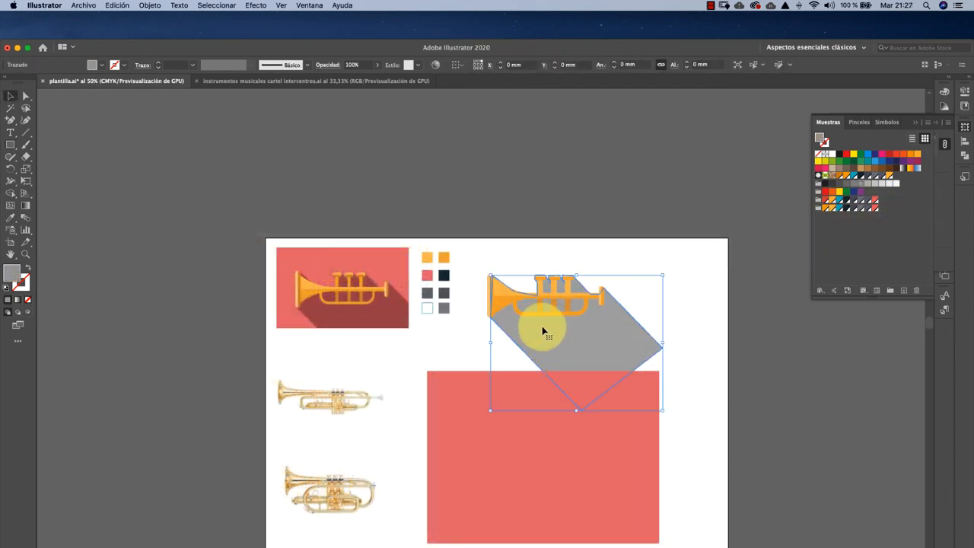
{"action": "right_click", "coordinate": [552, 327]}
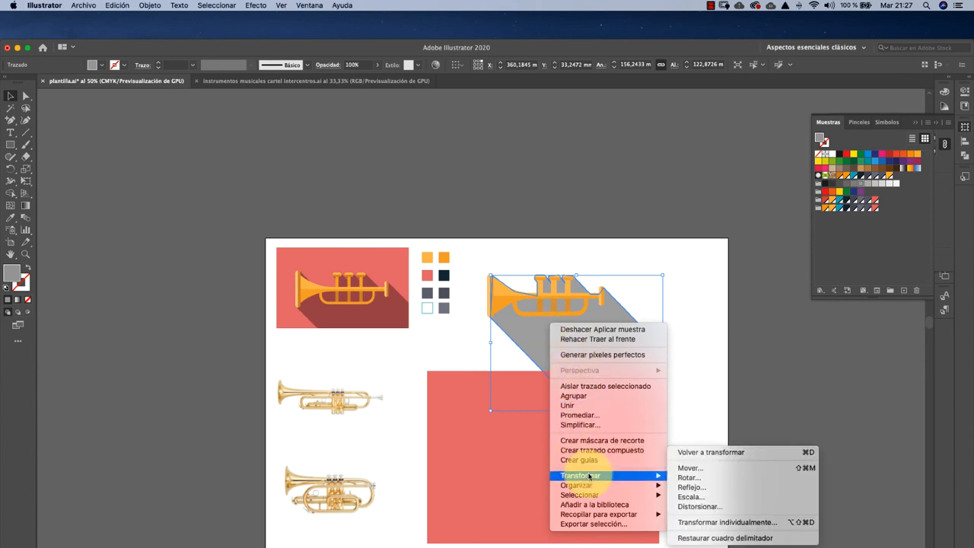
{"action": "mouse_move", "coordinate": [617, 489]}
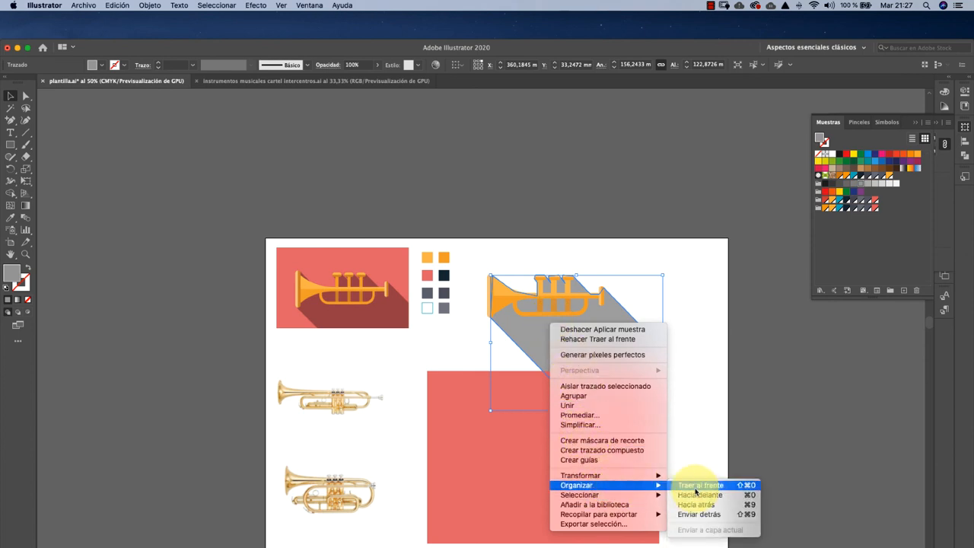
{"action": "left_click", "coordinate": [696, 491]}
{"action": "left_click_drag", "start_coordinate": [566, 339], "coordinate": [553, 415]}
{"action": "key", "text": "super+z"}
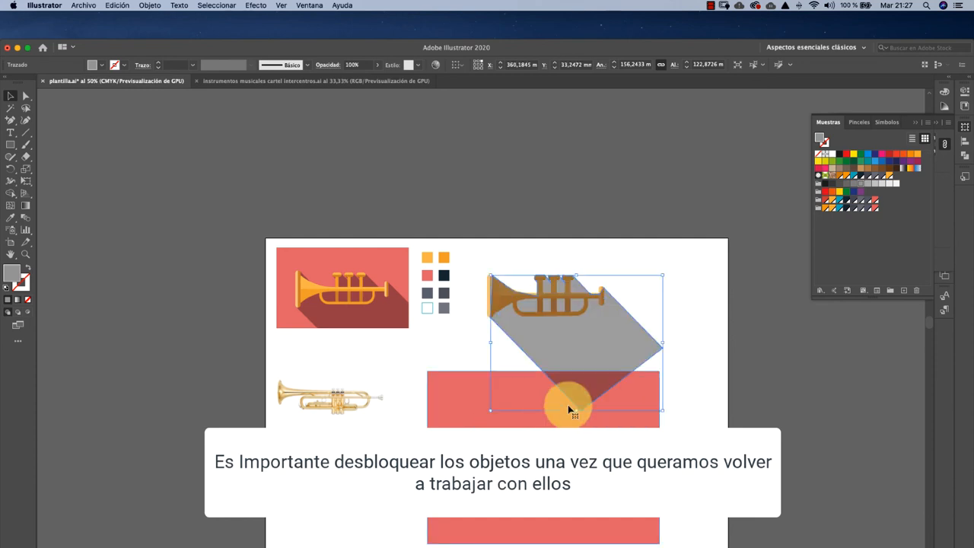
- Undo bringing the shadow to the front and unlock all locked objects
{"action": "key", "text": "super+z"}
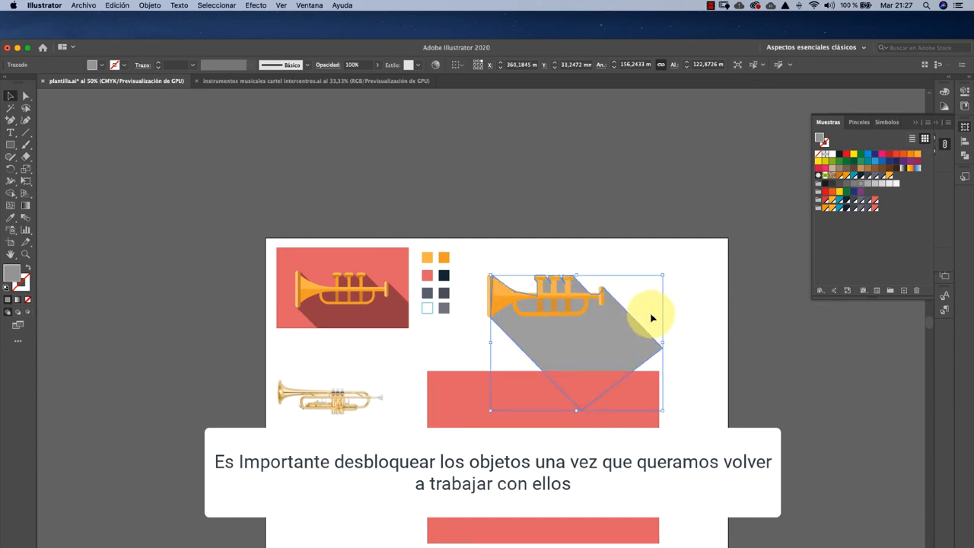
{"action": "left_click", "coordinate": [623, 259]}
{"action": "scroll", "coordinate": [238, 236], "scroll_direction": "up", "scroll_amount": 1}
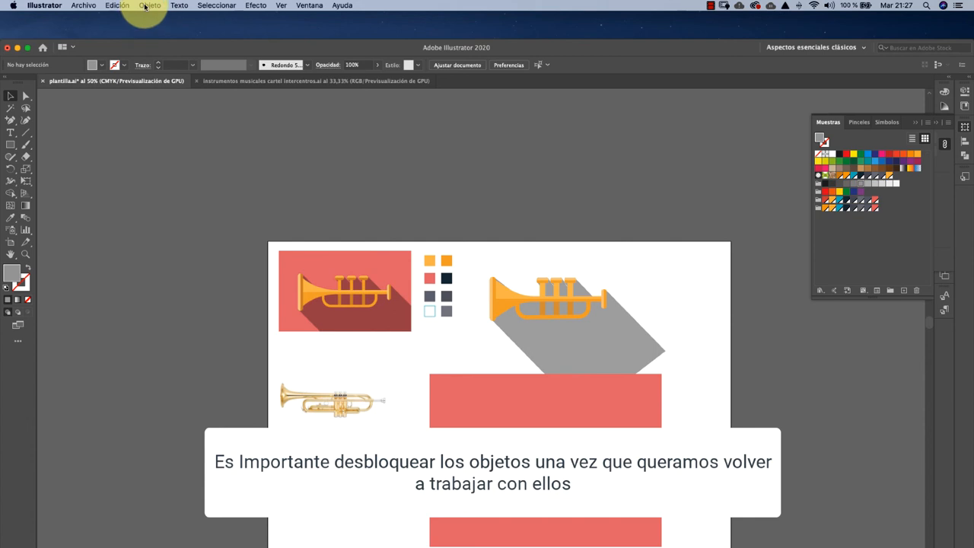
{"action": "left_click", "coordinate": [145, 7]}
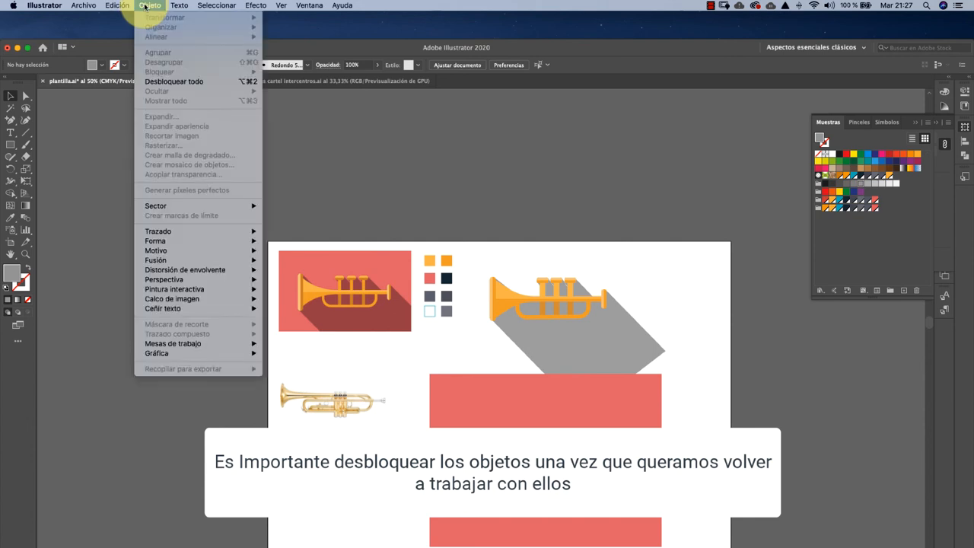
{"action": "left_click", "coordinate": [187, 82]}
- Bring the trumpet and its shadow to the front together and move them onto the coral rectangle
{"action": "left_click", "coordinate": [678, 289]}
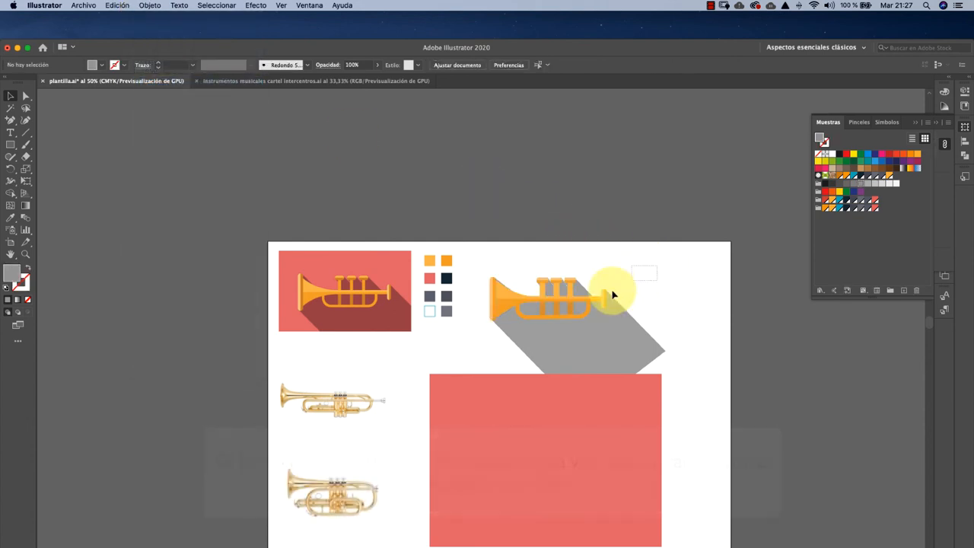
{"action": "left_click", "coordinate": [524, 343]}
{"action": "right_click", "coordinate": [532, 337]}
{"action": "mouse_move", "coordinate": [567, 451]}
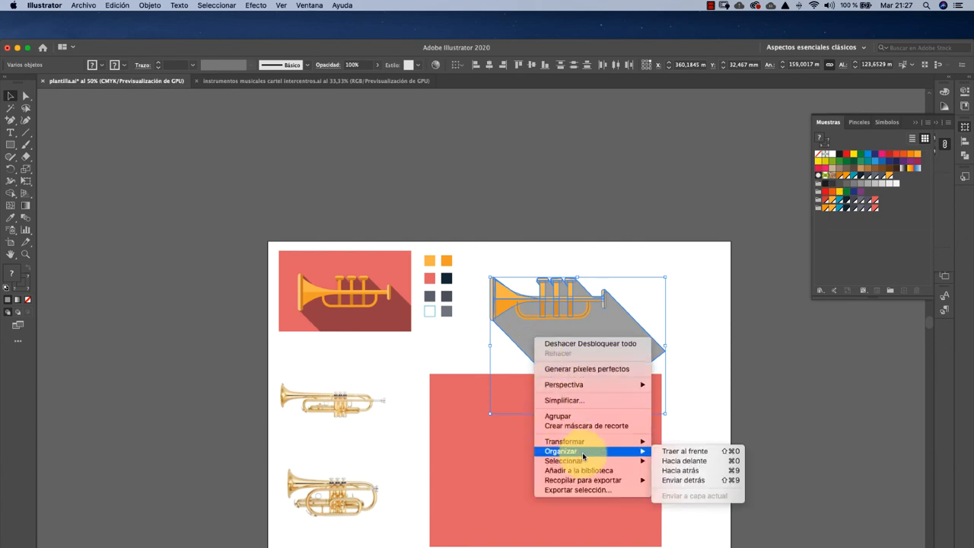
{"action": "left_click", "coordinate": [680, 452]}
{"action": "left_click_drag", "start_coordinate": [576, 326], "coordinate": [560, 461]}
{"action": "left_click", "coordinate": [585, 320]}
{"action": "scroll", "coordinate": [566, 351], "scroll_direction": "down", "scroll_amount": 5}
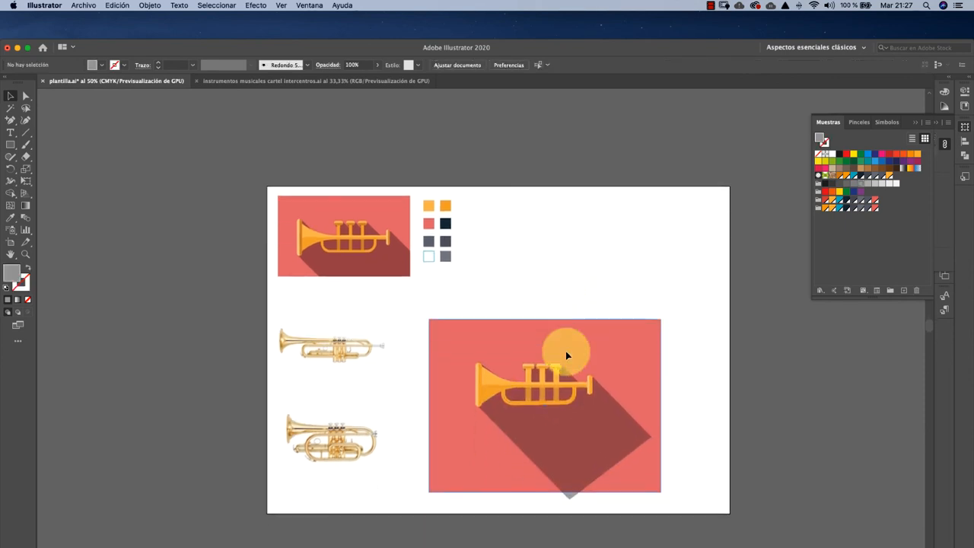
- Try the Subexp. col. blending mode on the shadow shape
{"action": "left_click", "coordinate": [567, 401]}
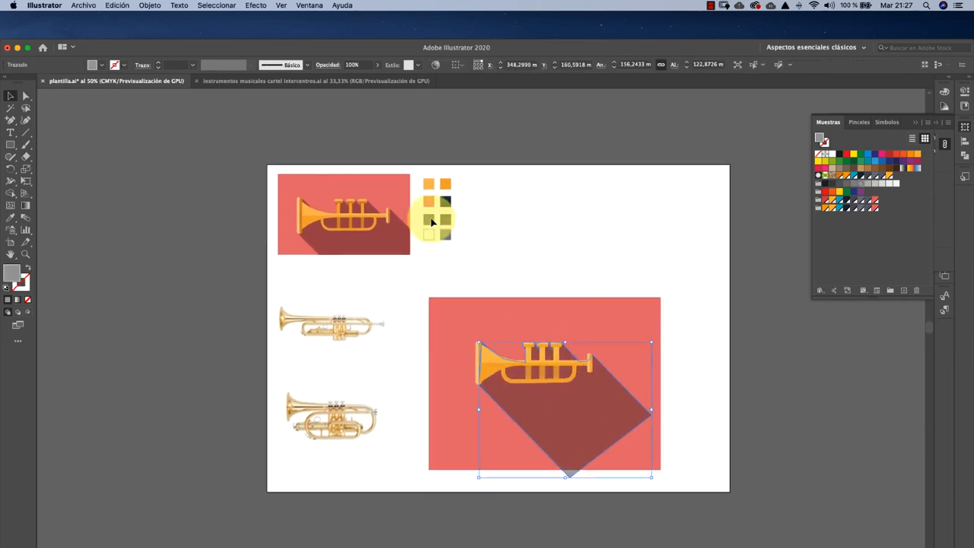
{"action": "left_click", "coordinate": [322, 67]}
{"action": "left_click", "coordinate": [239, 82]}
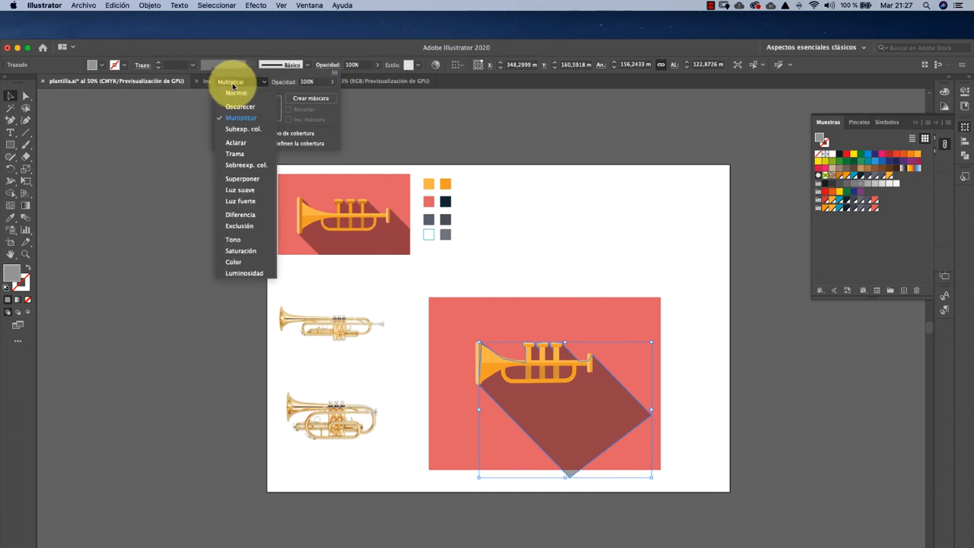
{"action": "left_click", "coordinate": [240, 131]}
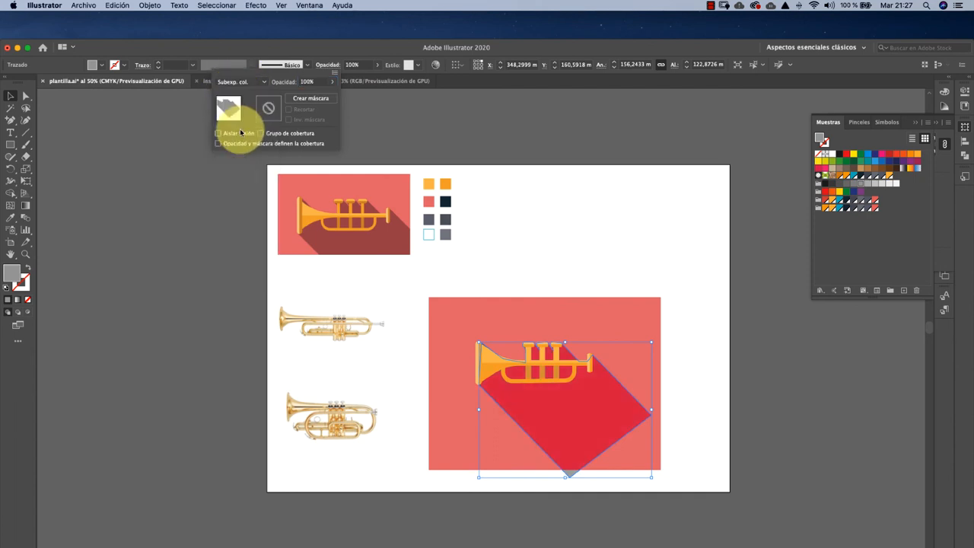
- Try lighter grey swatches as the shadow's fill
{"action": "left_click", "coordinate": [102, 66]}
{"action": "left_click", "coordinate": [101, 67]}
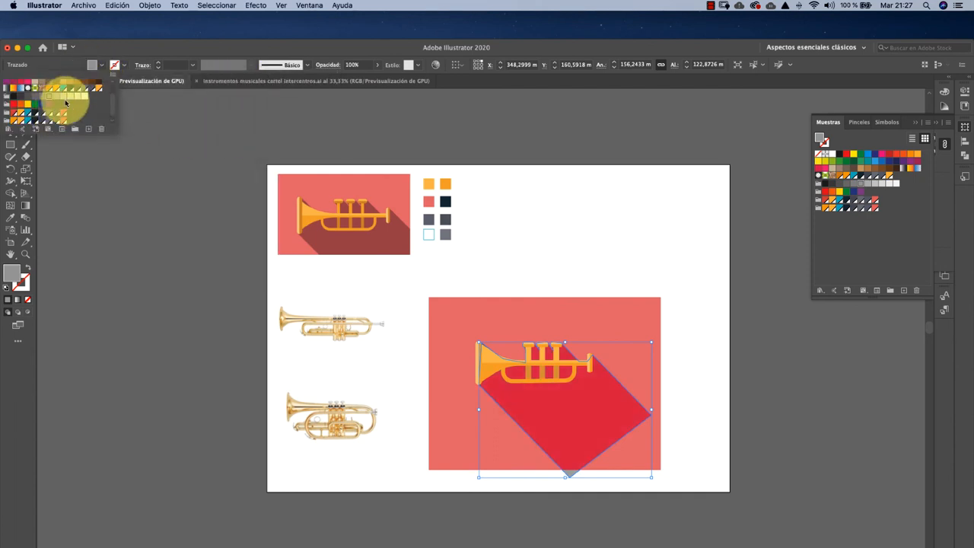
{"action": "left_click", "coordinate": [76, 98]}
{"action": "left_click", "coordinate": [70, 99]}
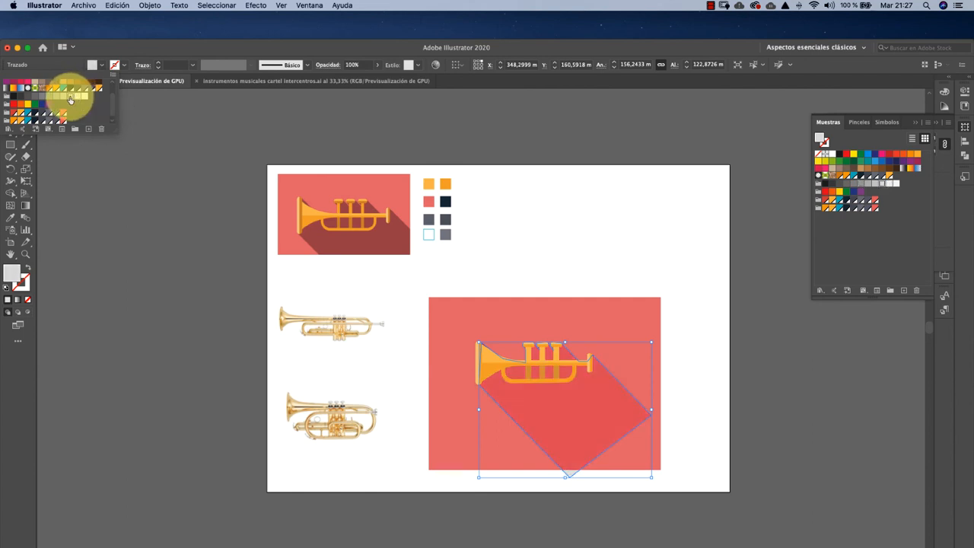
{"action": "left_click", "coordinate": [65, 100]}
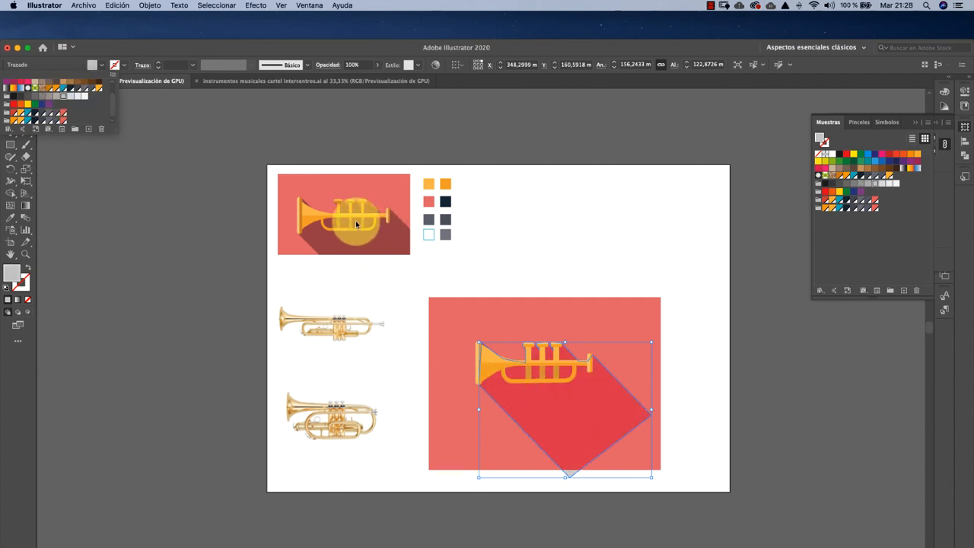
- Set the shadow's blending mode to Multiplicar and fill it with a slightly darker medium-grey swatch
{"action": "left_click", "coordinate": [328, 65]}
{"action": "left_click", "coordinate": [232, 83]}
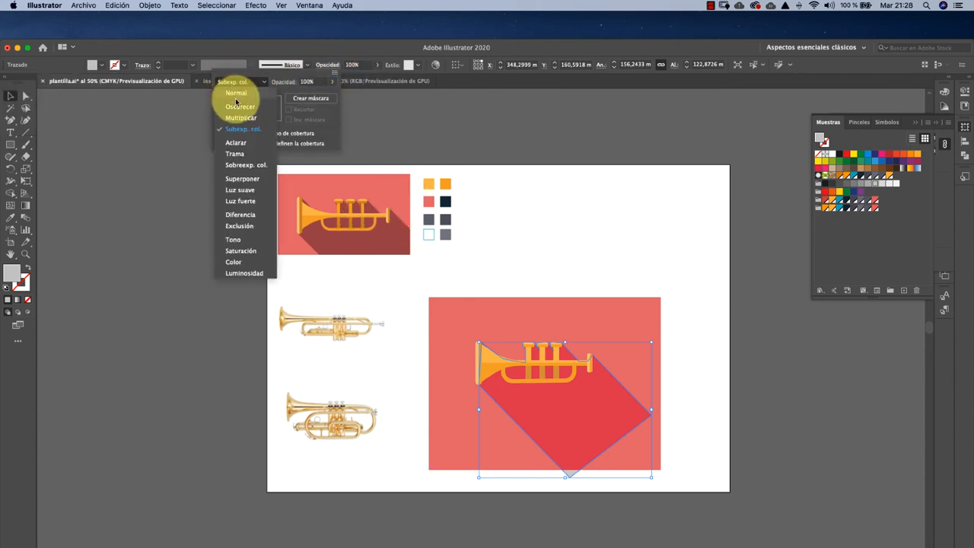
{"action": "left_click", "coordinate": [238, 120]}
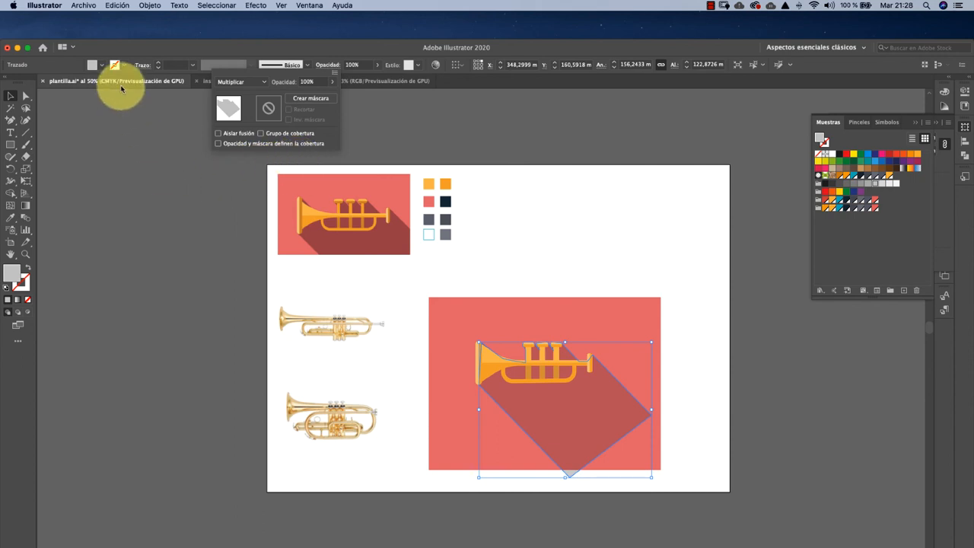
{"action": "left_click", "coordinate": [94, 74]}
{"action": "left_click", "coordinate": [102, 66]}
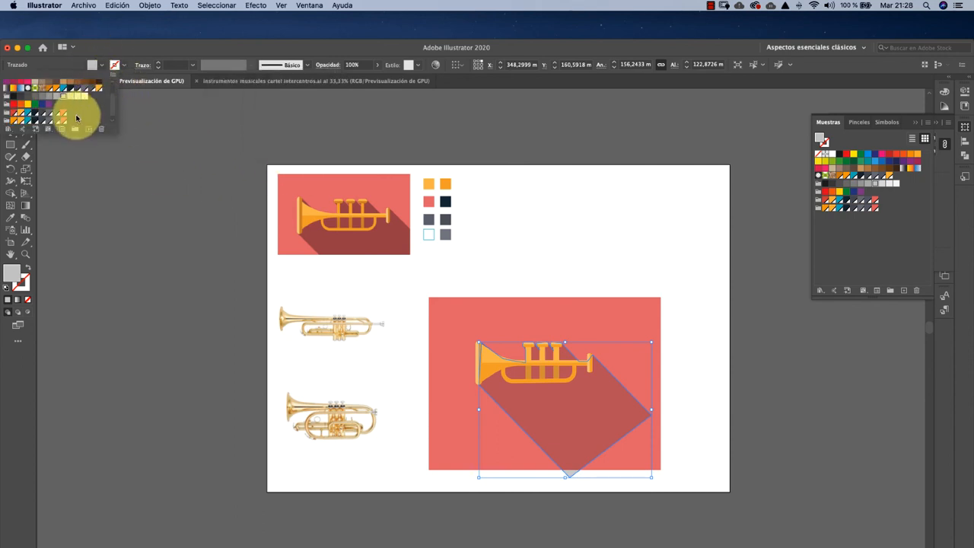
{"action": "left_click", "coordinate": [609, 259]}
{"action": "left_click", "coordinate": [609, 260]}
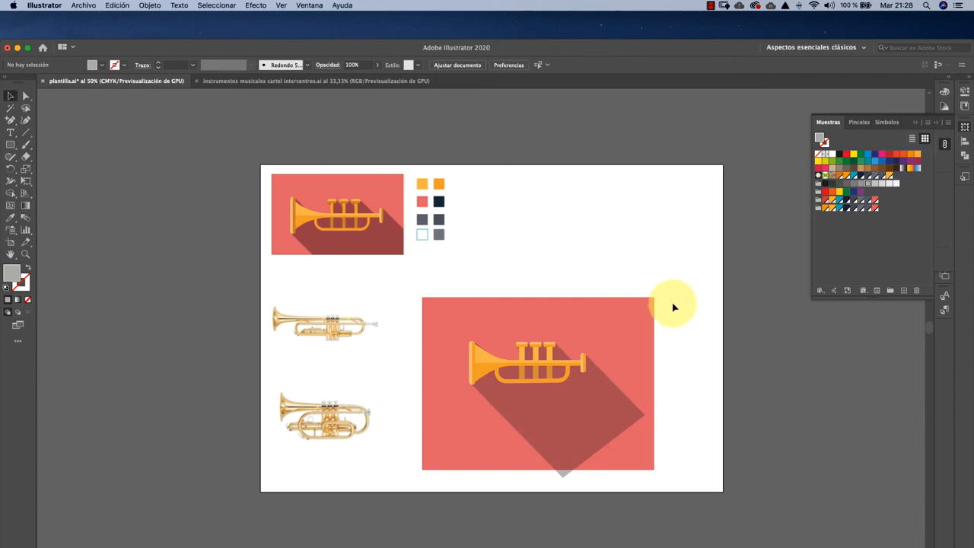
- Group the trumpet with its shadow, and group both with the coral rectangle
{"action": "left_click", "coordinate": [479, 391]}
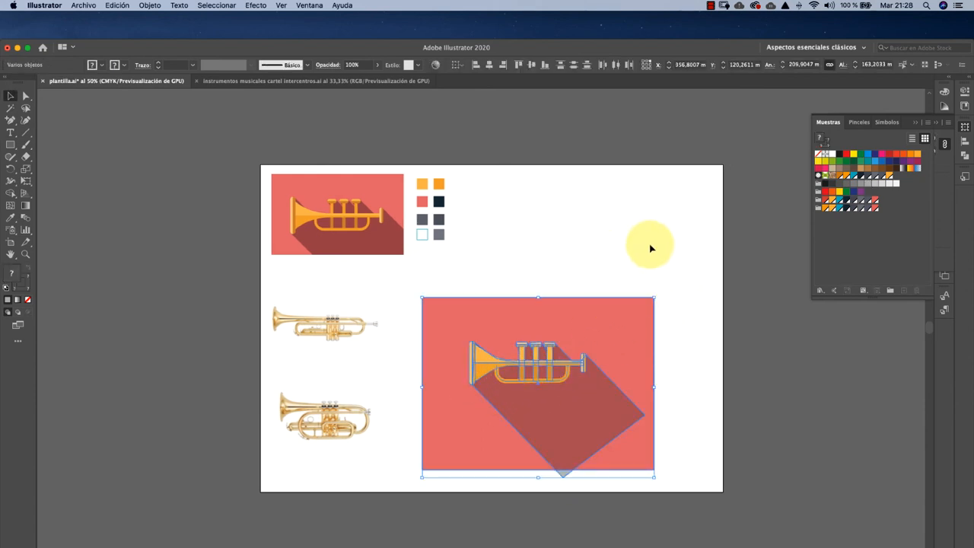
{"action": "left_click", "coordinate": [651, 249]}
{"action": "left_click", "coordinate": [479, 359]}
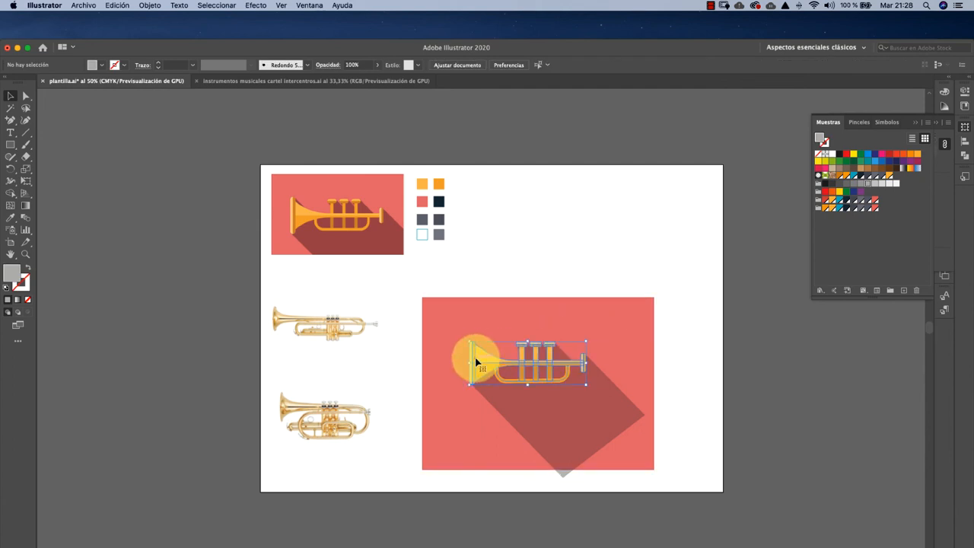
{"action": "left_click", "coordinate": [570, 412], "text": "shift"}
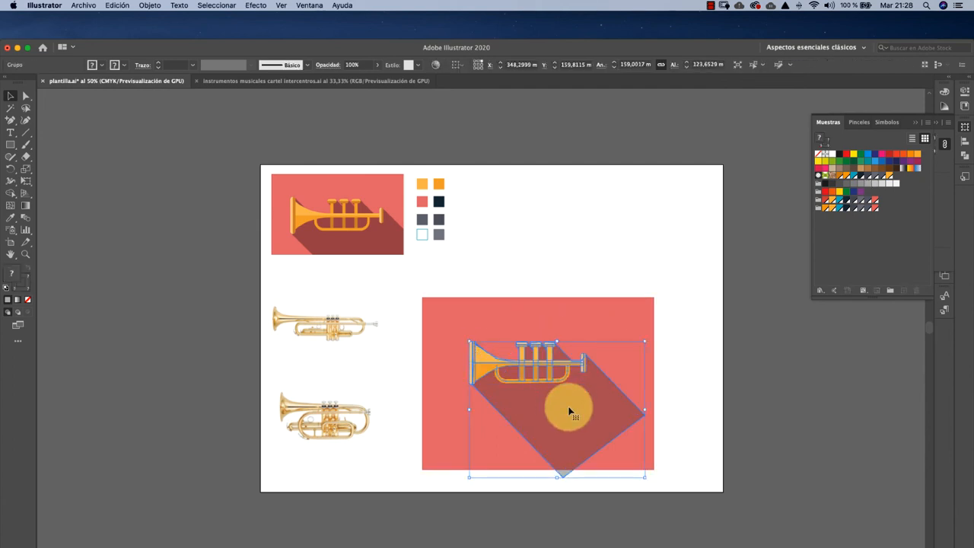
{"action": "left_click_drag", "start_coordinate": [619, 267], "coordinate": [518, 396]}
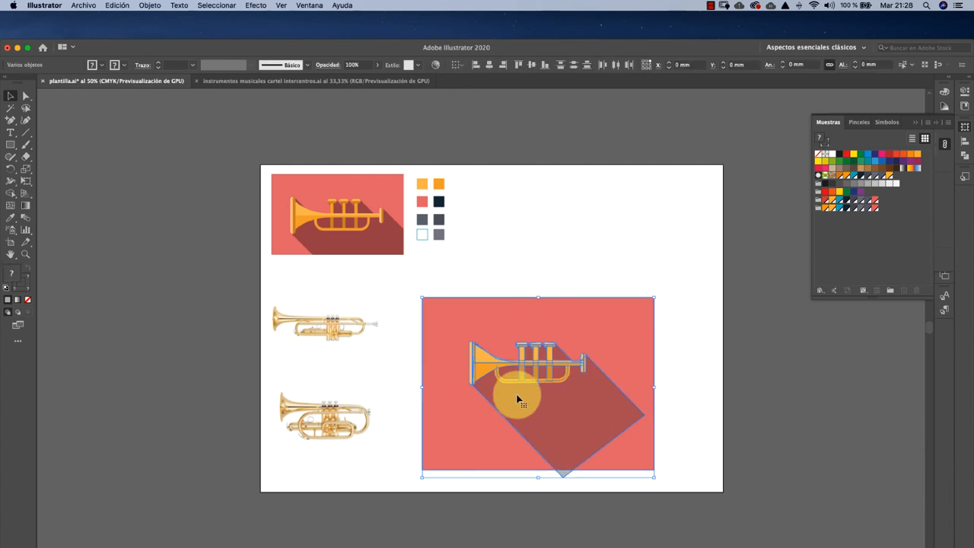
{"action": "right_click", "coordinate": [518, 393]}
{"action": "left_click", "coordinate": [538, 464]}
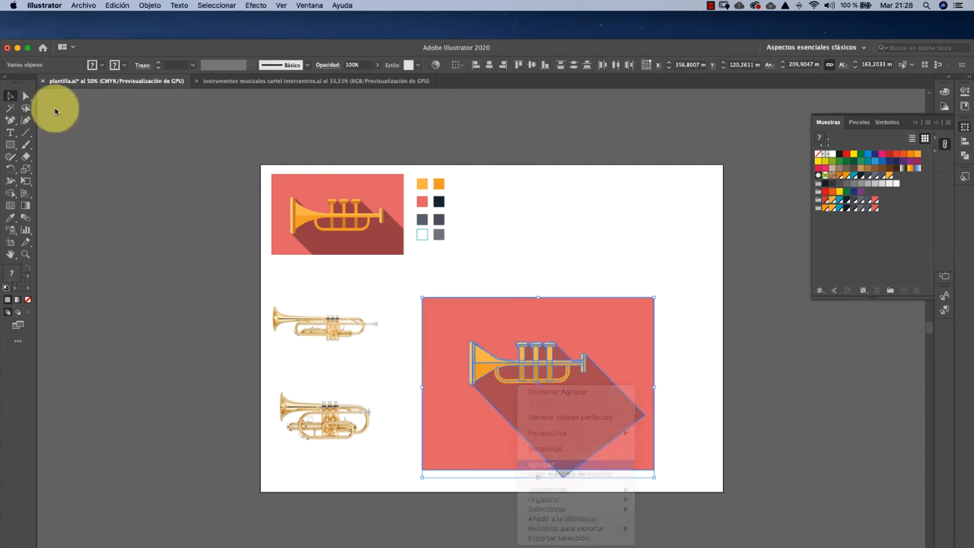
- Draw an unfilled, grey-stroked rectangle about 158 × 97 mm around the trumpet as the crop frame and nudge it slightly left
{"action": "left_click", "coordinate": [19, 145]}
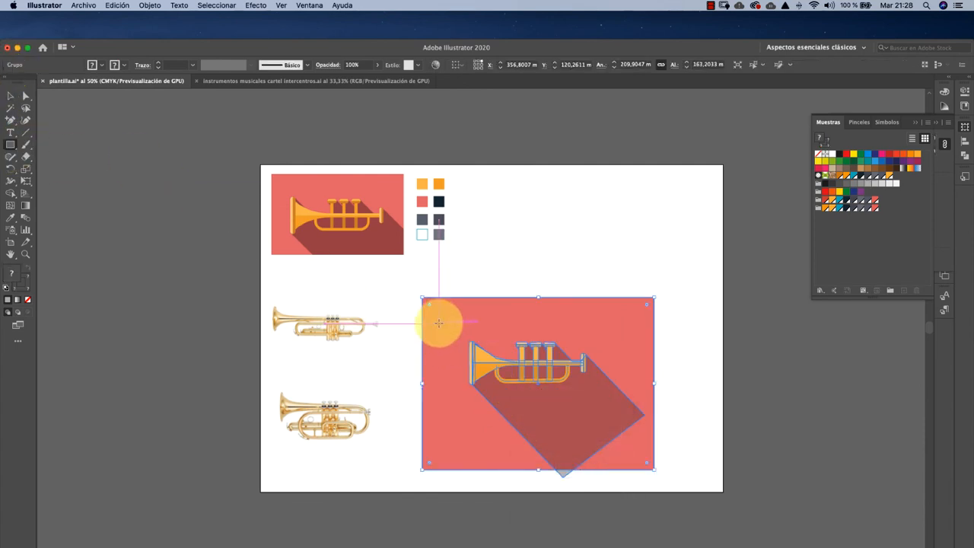
{"action": "left_click_drag", "start_coordinate": [449, 320], "coordinate": [623, 427]}
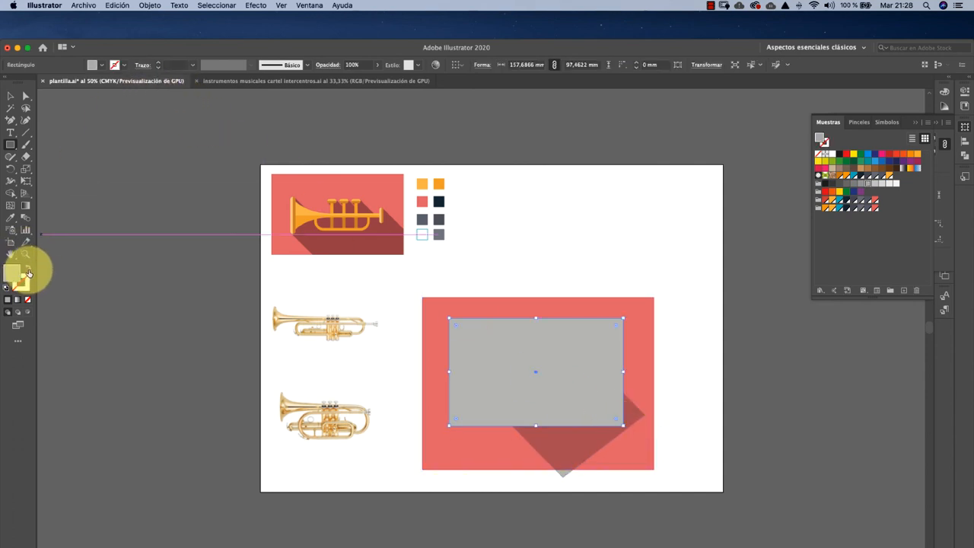
{"action": "left_click", "coordinate": [26, 268]}
{"action": "left_click", "coordinate": [11, 96]}
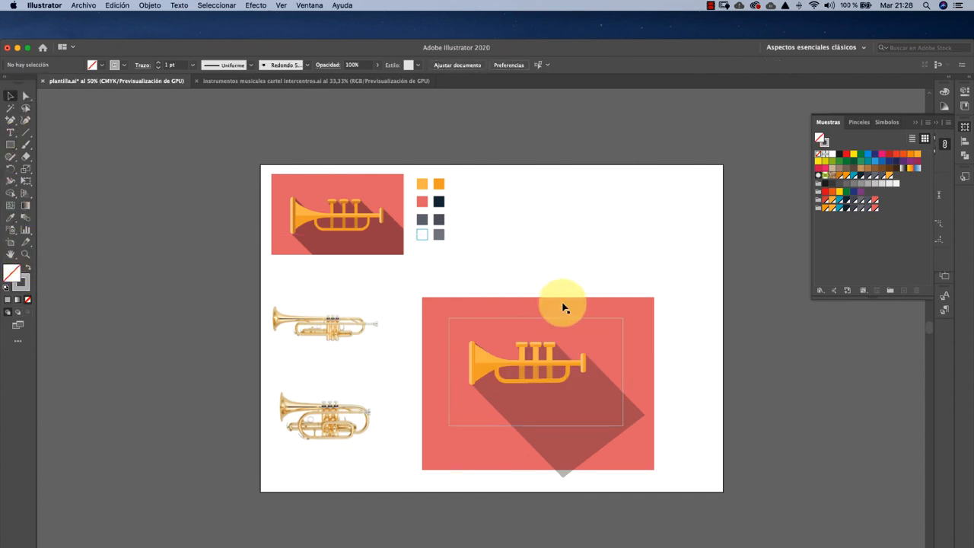
{"action": "left_click", "coordinate": [564, 323]}
{"action": "left_click_drag", "start_coordinate": [560, 321], "coordinate": [562, 320]}
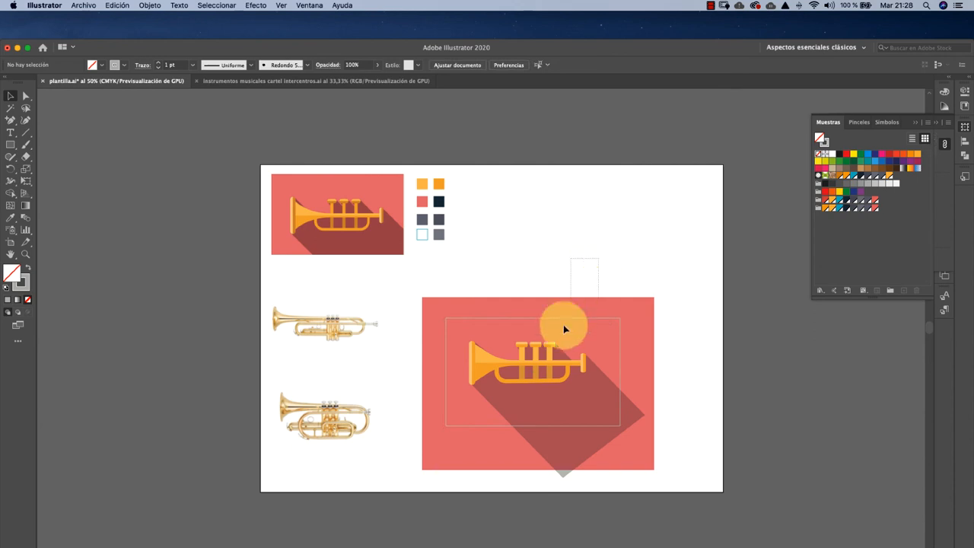
- Create a clipping mask from the frame rectangle and the grouped trumpet artwork
{"action": "left_click", "coordinate": [537, 371]}
{"action": "right_click", "coordinate": [539, 370]}
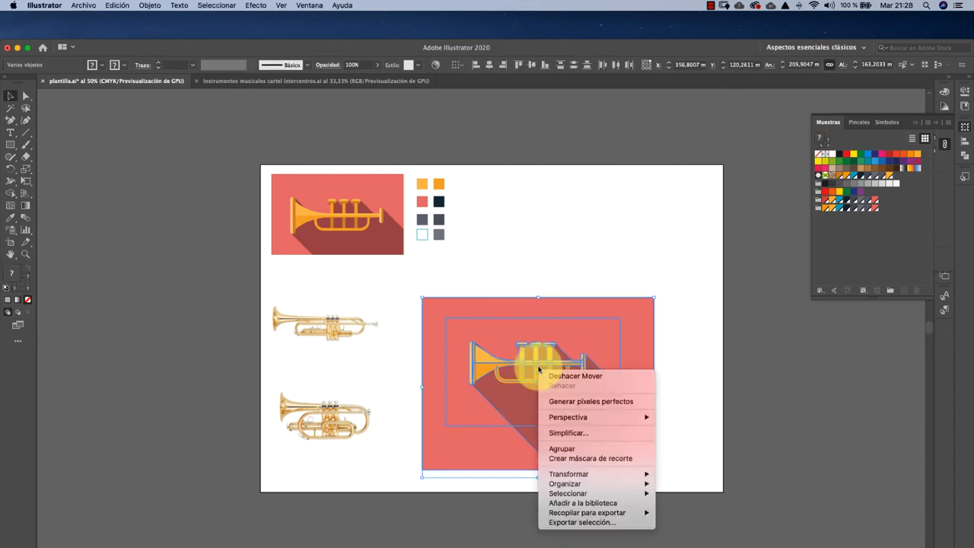
{"action": "left_click", "coordinate": [583, 459]}
{"action": "left_click", "coordinate": [636, 345]}
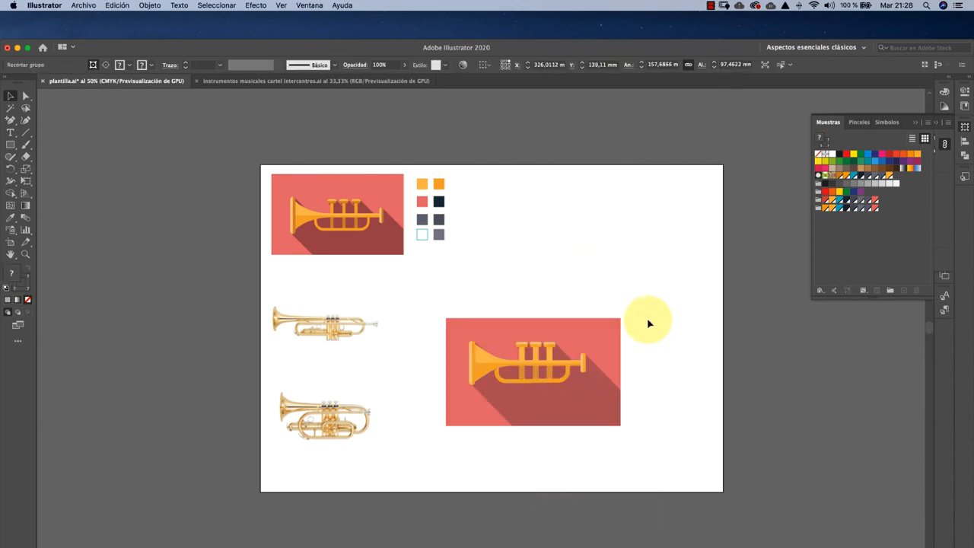